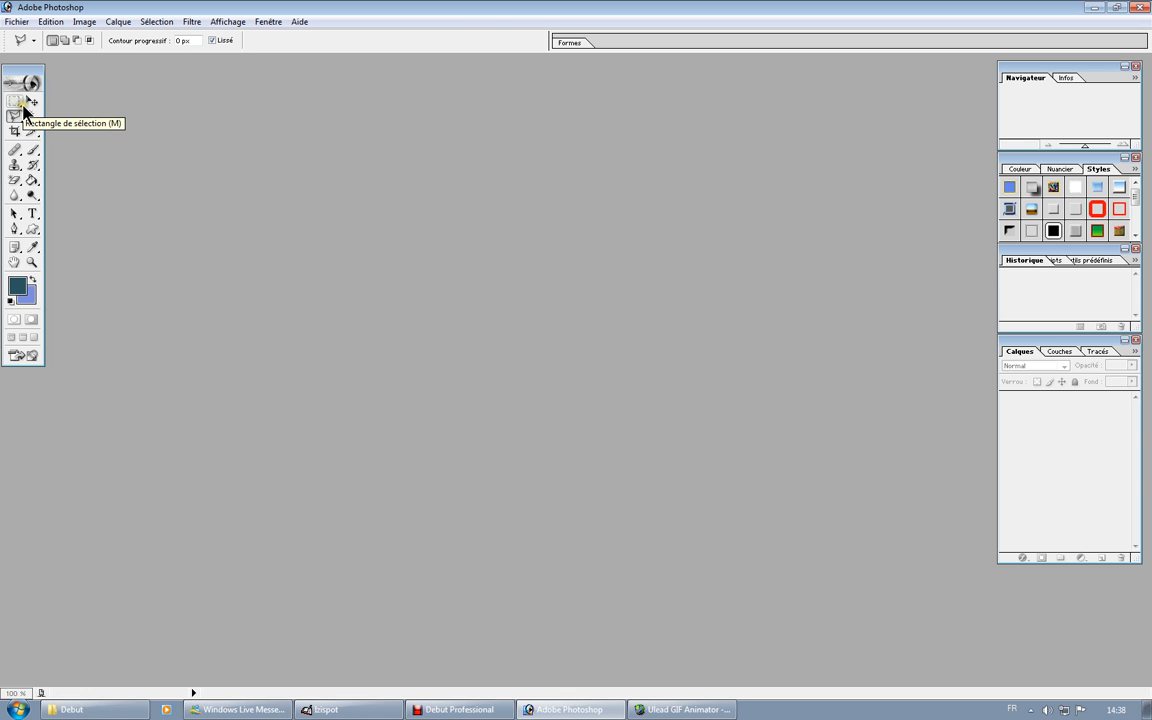
pyautogui.click(21, 104)
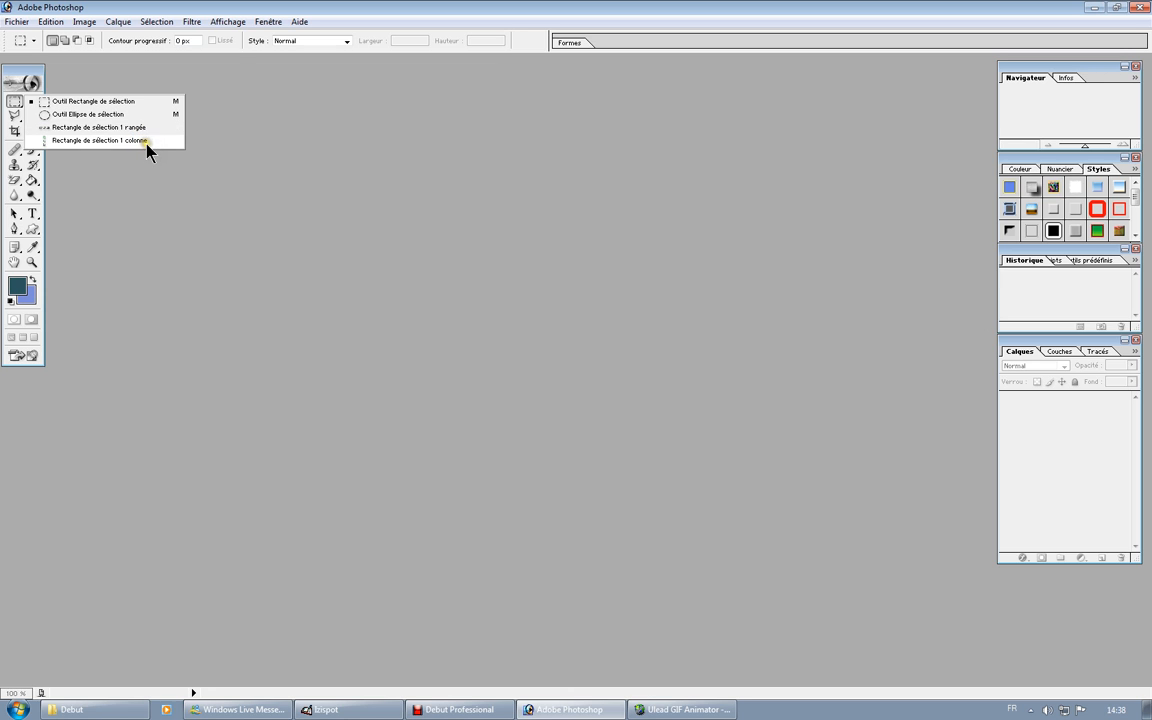
pyautogui.click(130, 201)
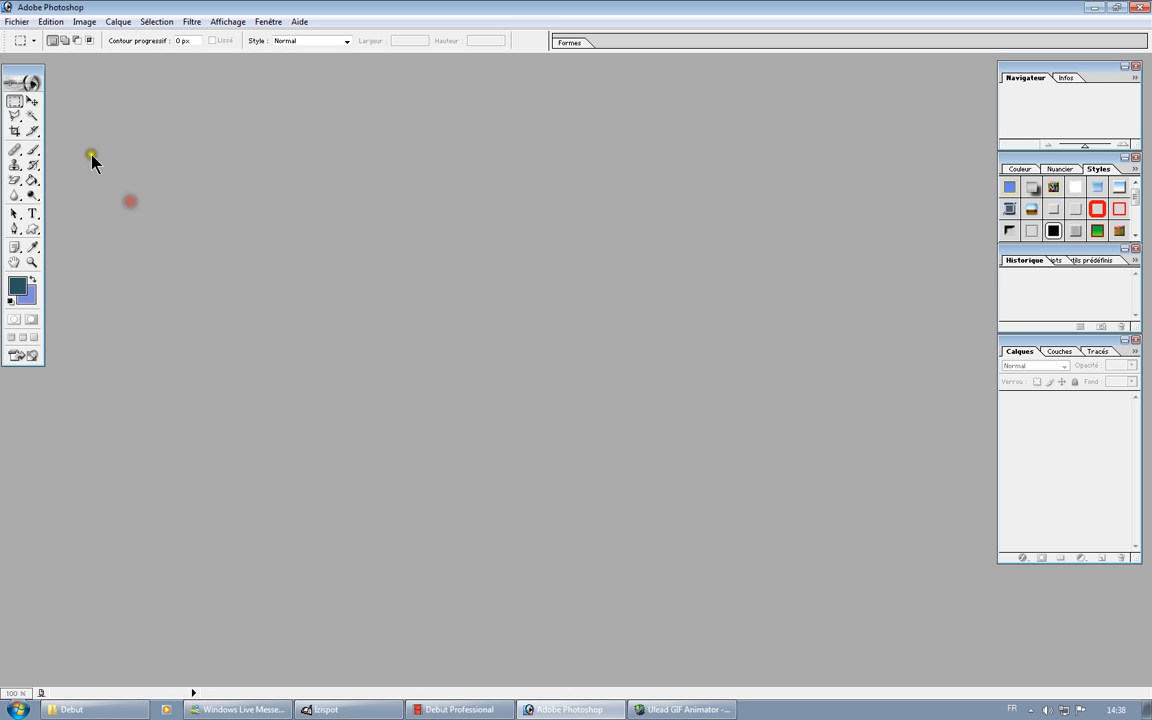
pyautogui.click(20, 121)
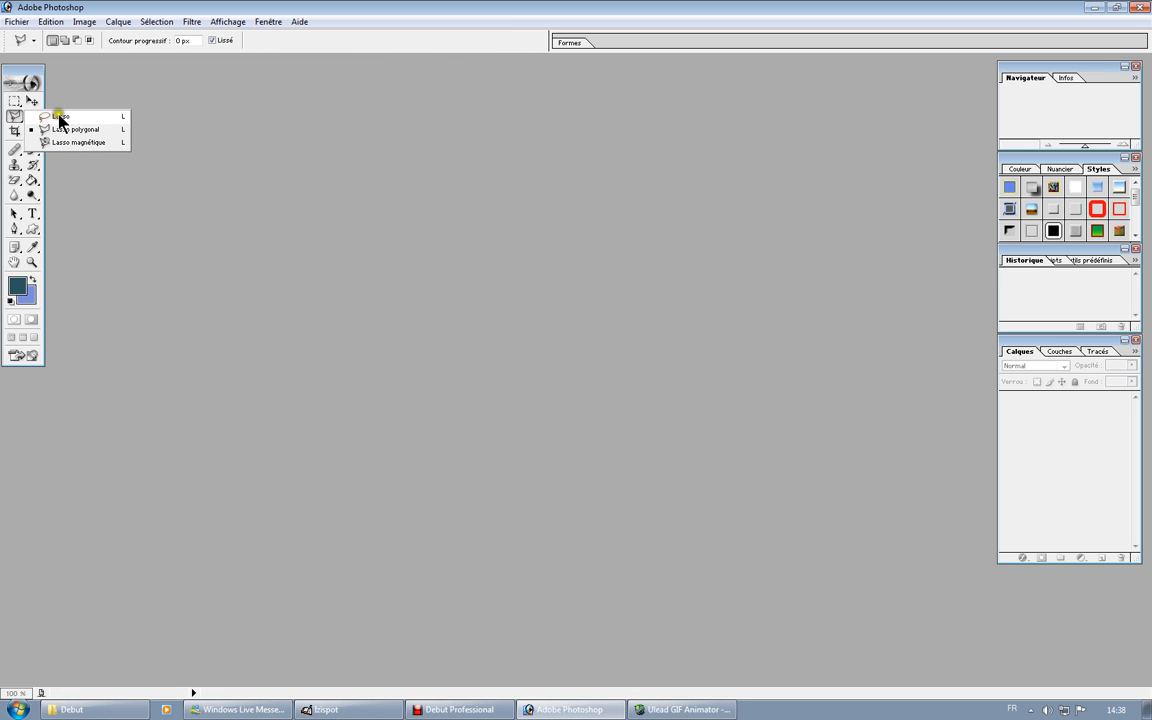
pyautogui.click(76, 192)
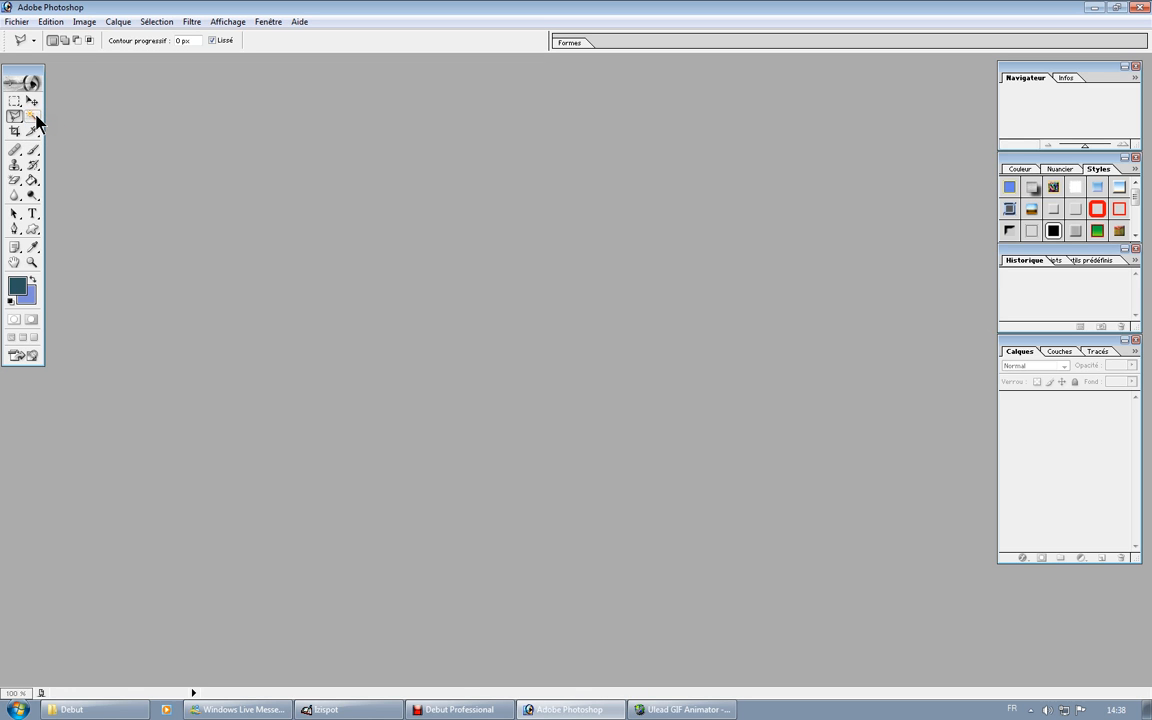
# Open the image "2 copie" from the POUR GIFANIMATOR folder.
pyautogui.click(20, 22)
pyautogui.click(29, 52)
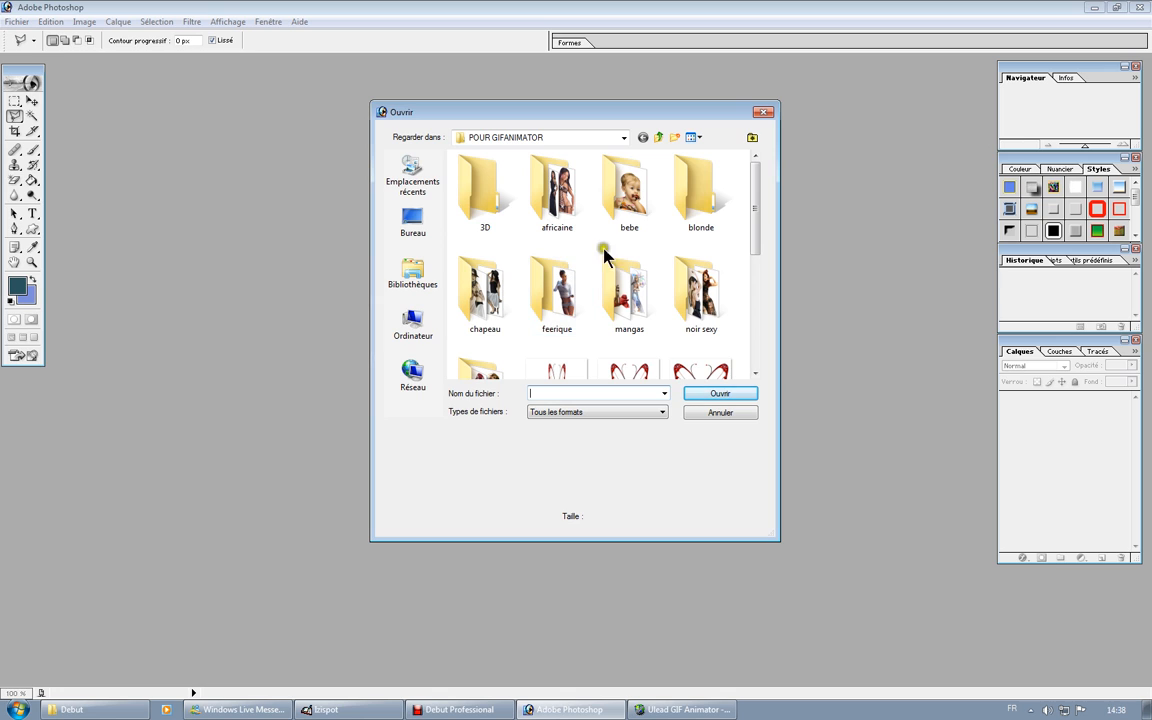
pyautogui.click(707, 210)
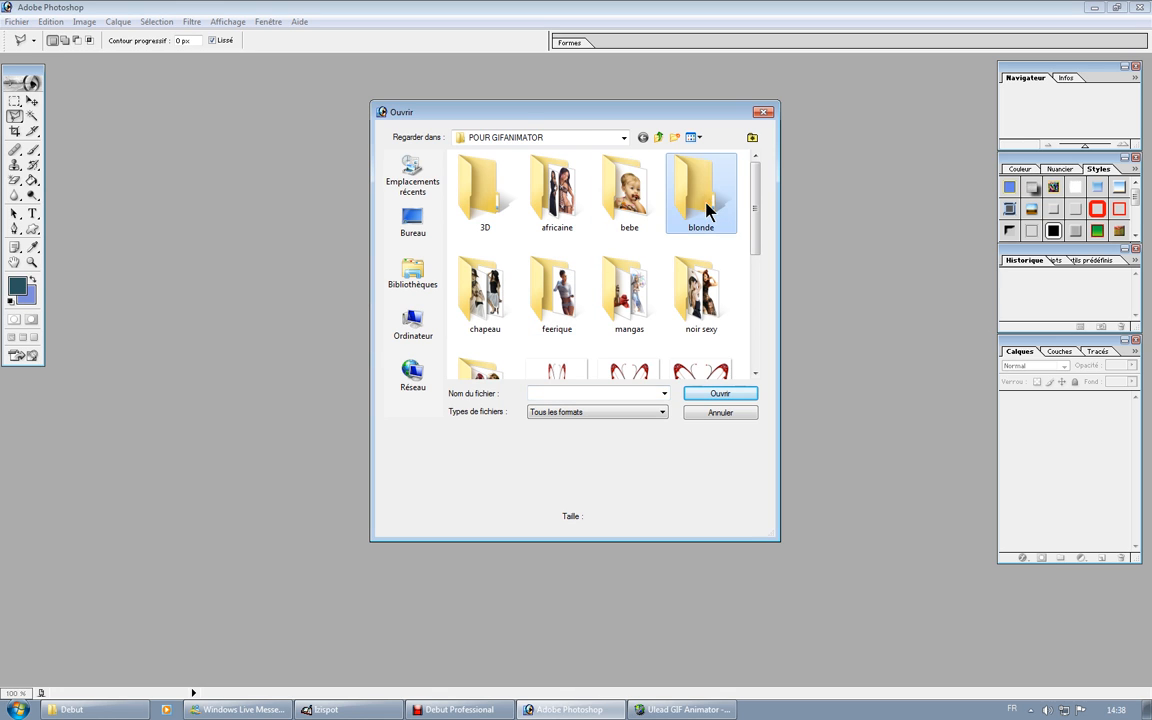
pyautogui.scroll(-5, 707, 210)
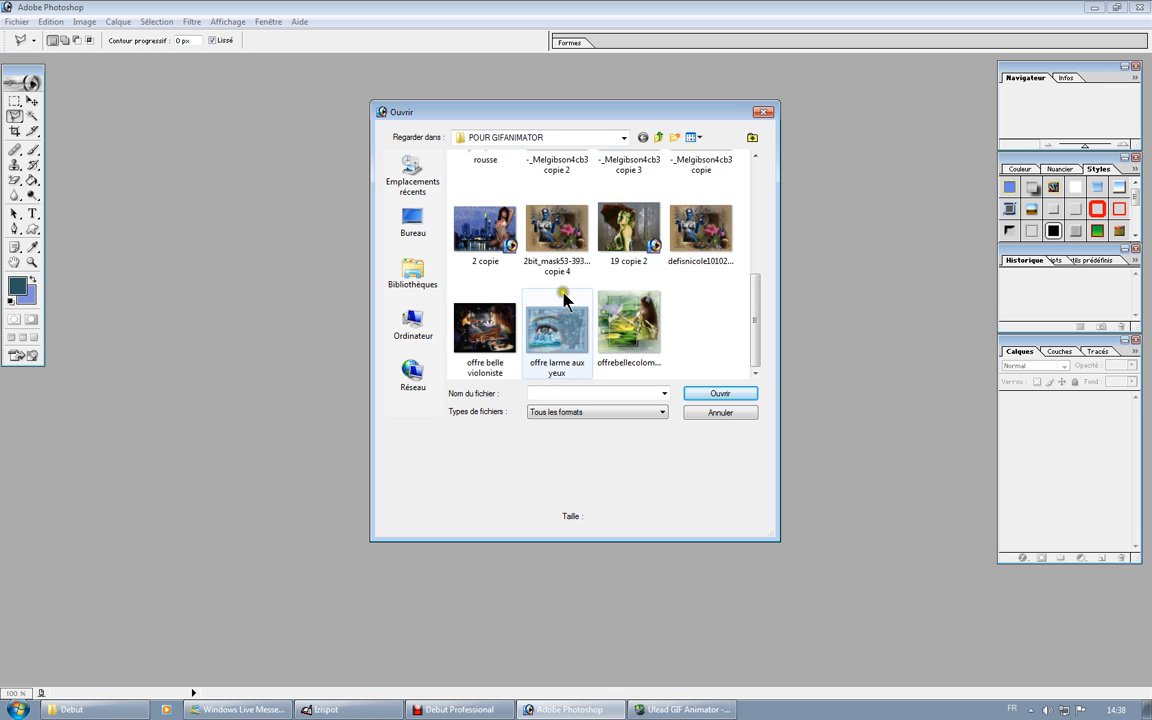
pyautogui.click(472, 228)
pyautogui.doubleClick(472, 228)
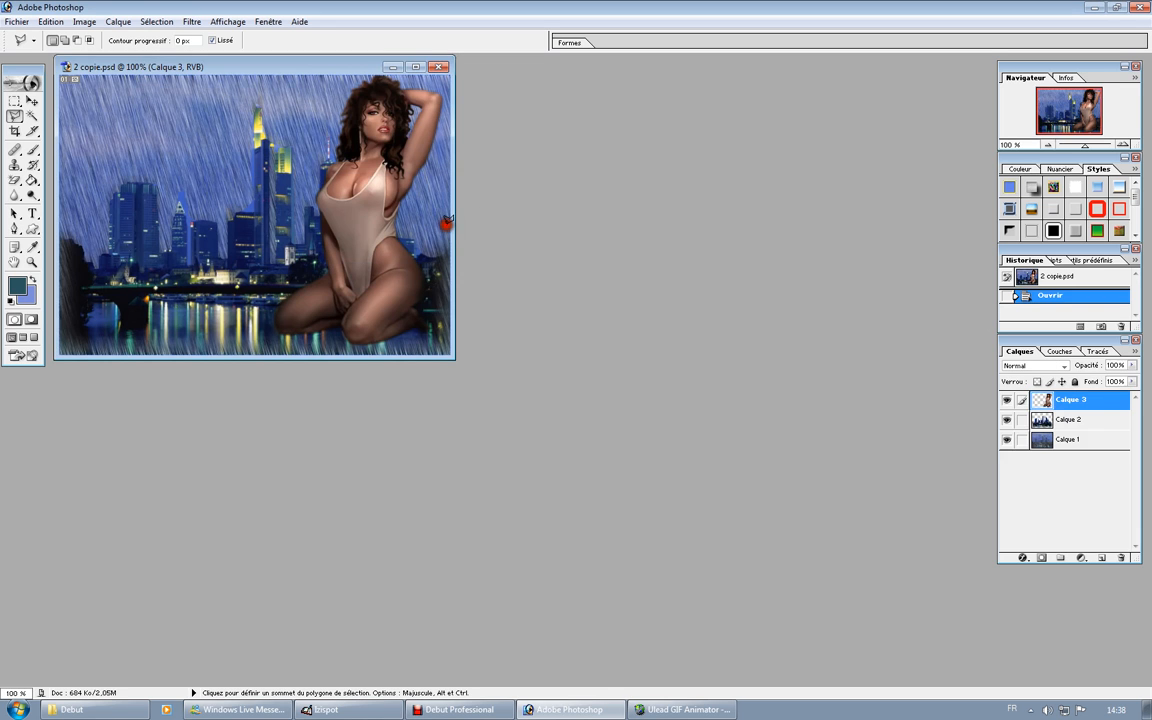
# Select the woman's skin at the neckline on Calque 3 with the Magic Wand, and try deleting the selected pixels.
pyautogui.click(32, 116)
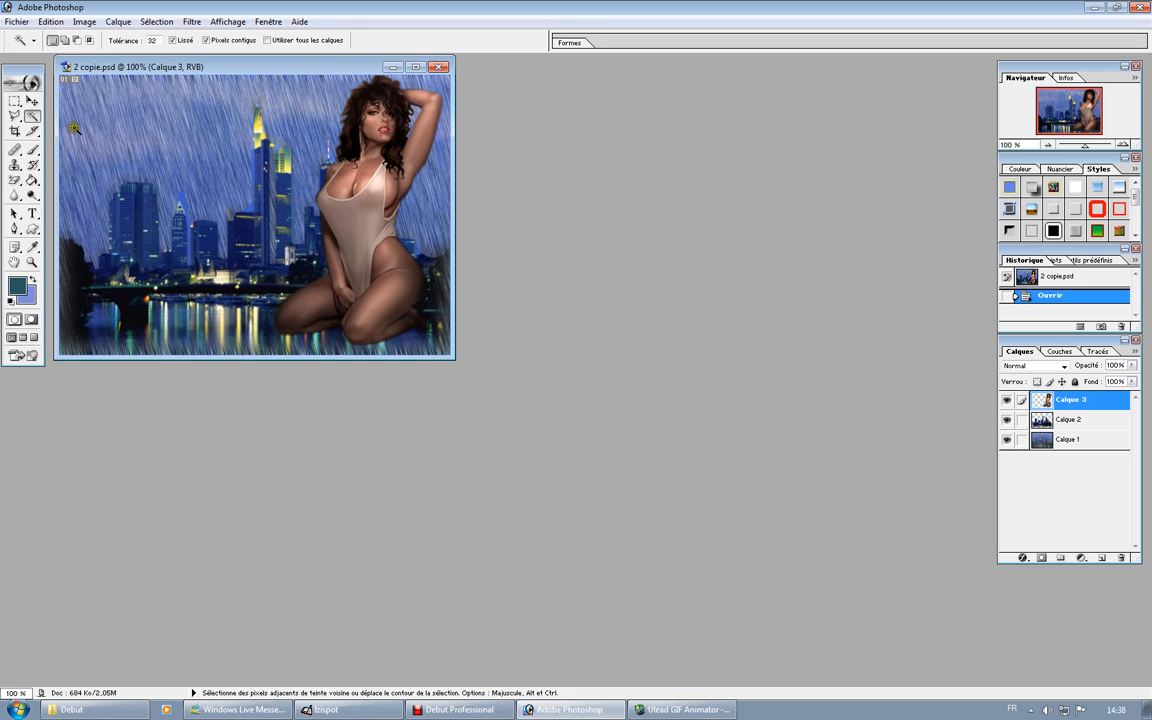
pyautogui.click(78, 127)
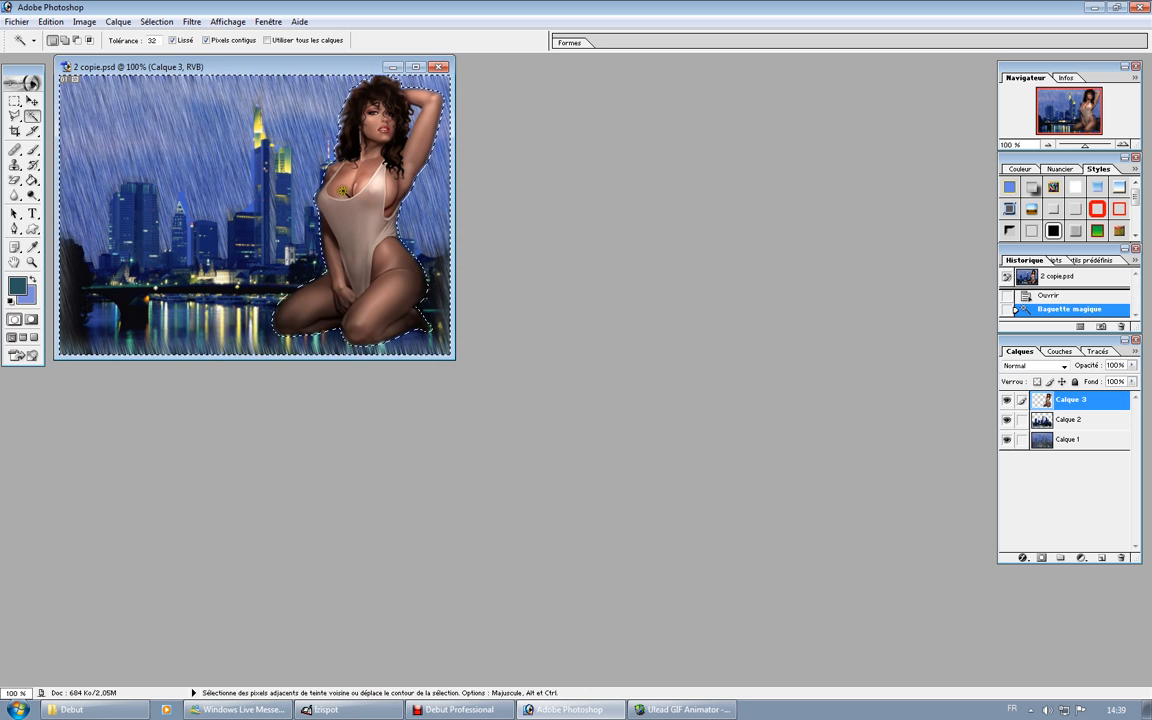
pyautogui.click(348, 184)
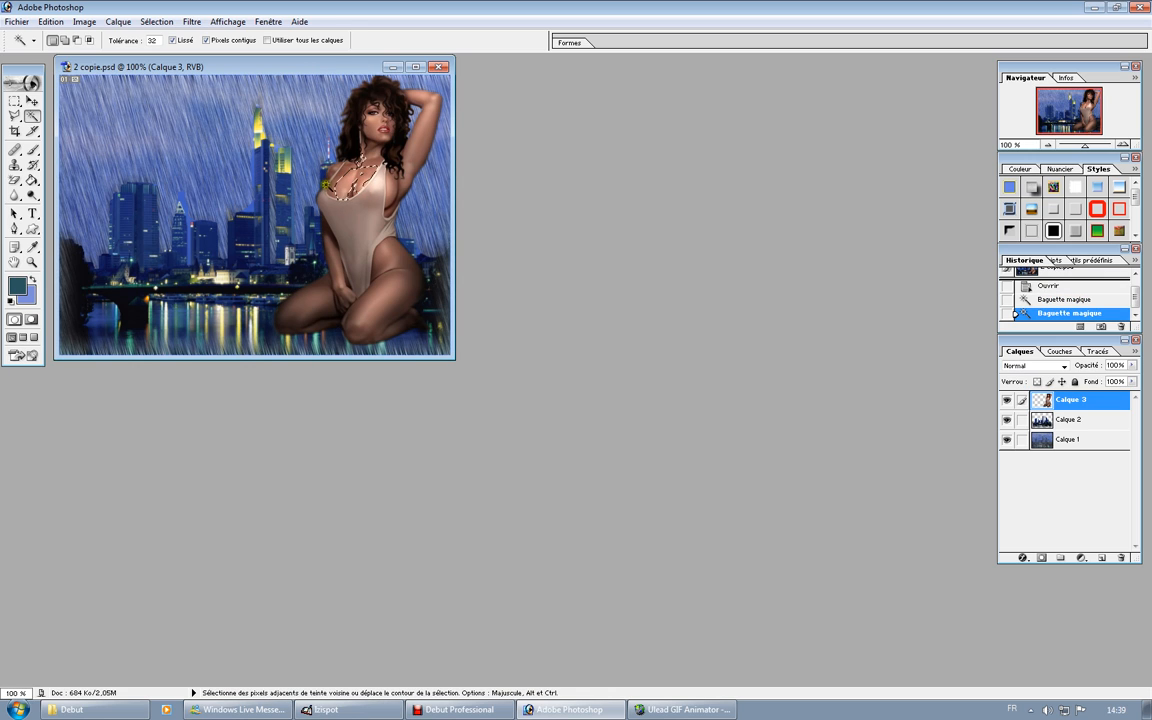
pyautogui.press('Delete')
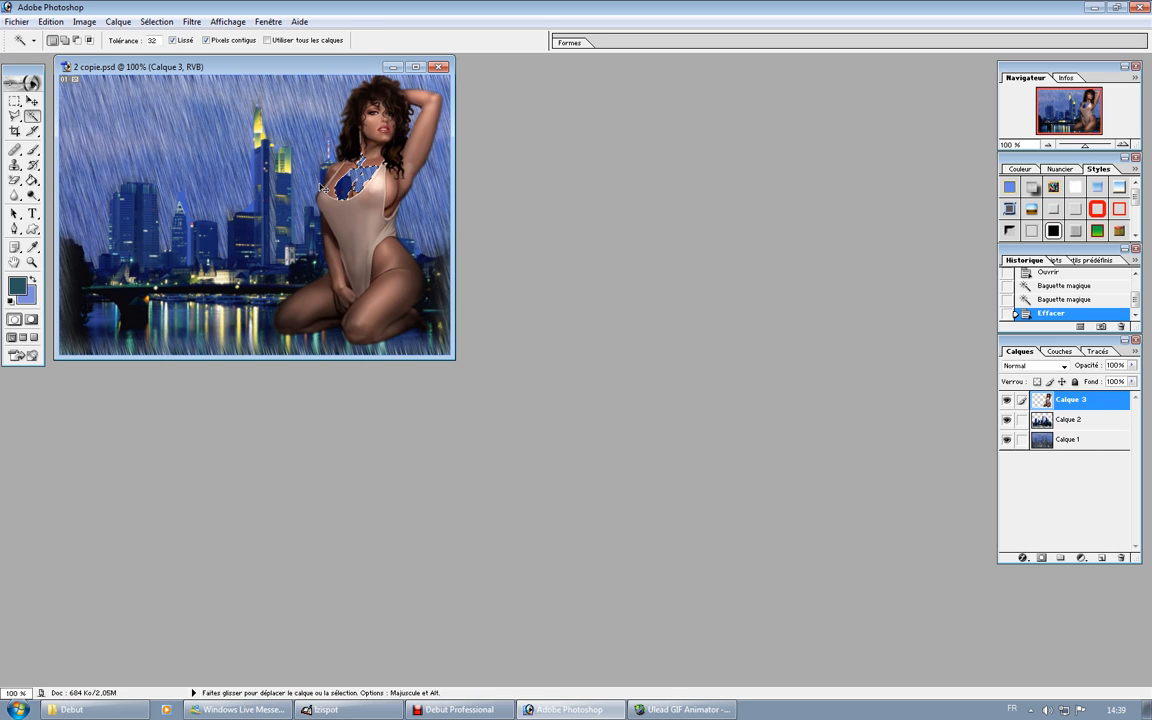
pyautogui.hotkey('ctrl', 'z')
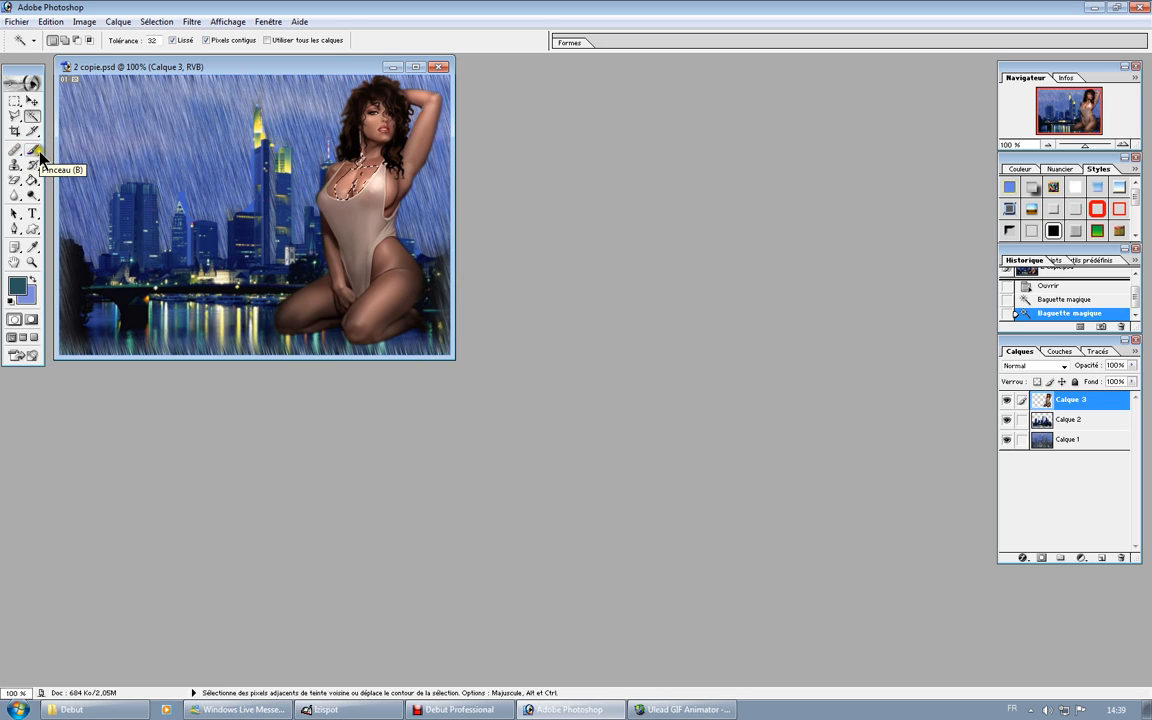
# Choose the multicoloured rainbow spiral pattern for the Pattern Stamp tool and dab it on Calque 3.
pyautogui.click(35, 150)
pyautogui.moveTo(36, 152)
pyautogui.mouseDown()
pyautogui.moveTo(108, 154)
pyautogui.moveTo(105, 165)
pyautogui.moveTo(82, 160)
pyautogui.moveTo(92, 151)
pyautogui.moveTo(13, 170)
pyautogui.mouseUp()
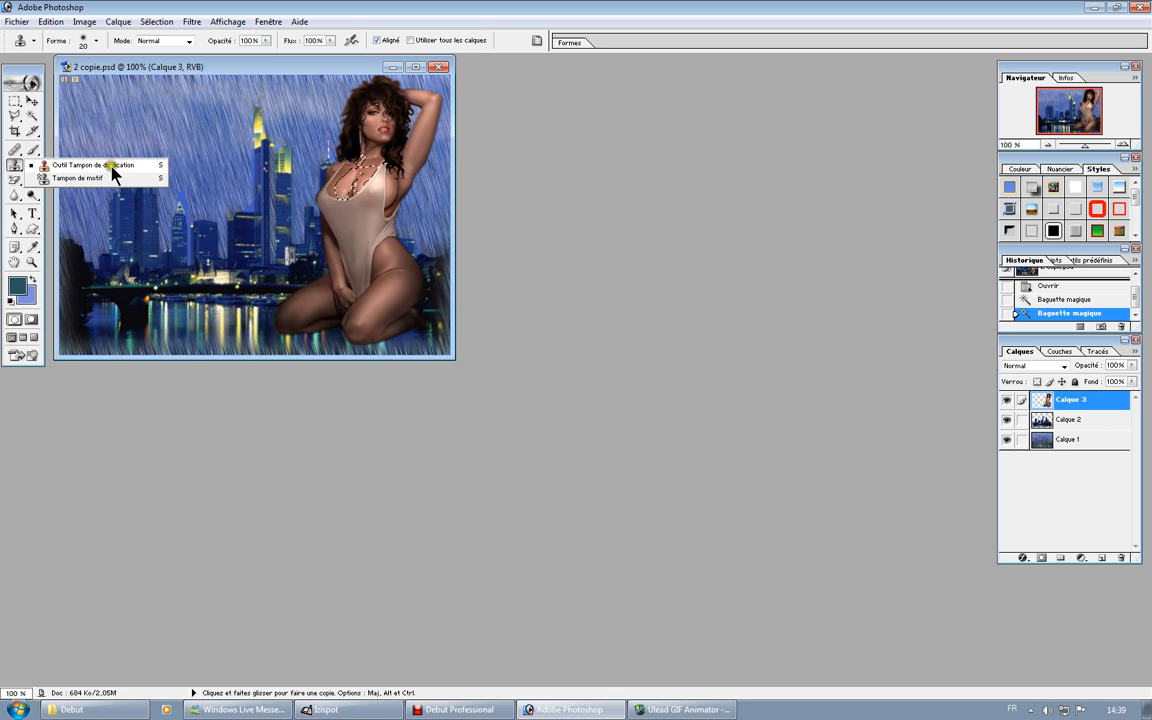
pyautogui.click(74, 178)
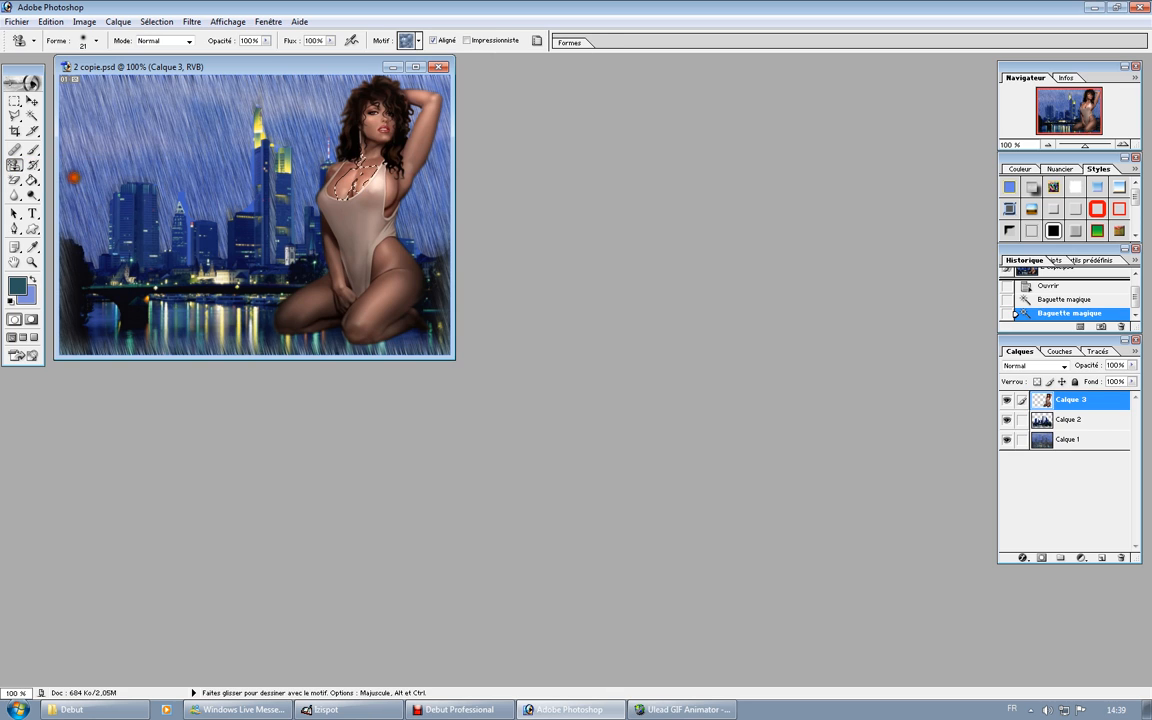
pyautogui.click(421, 40)
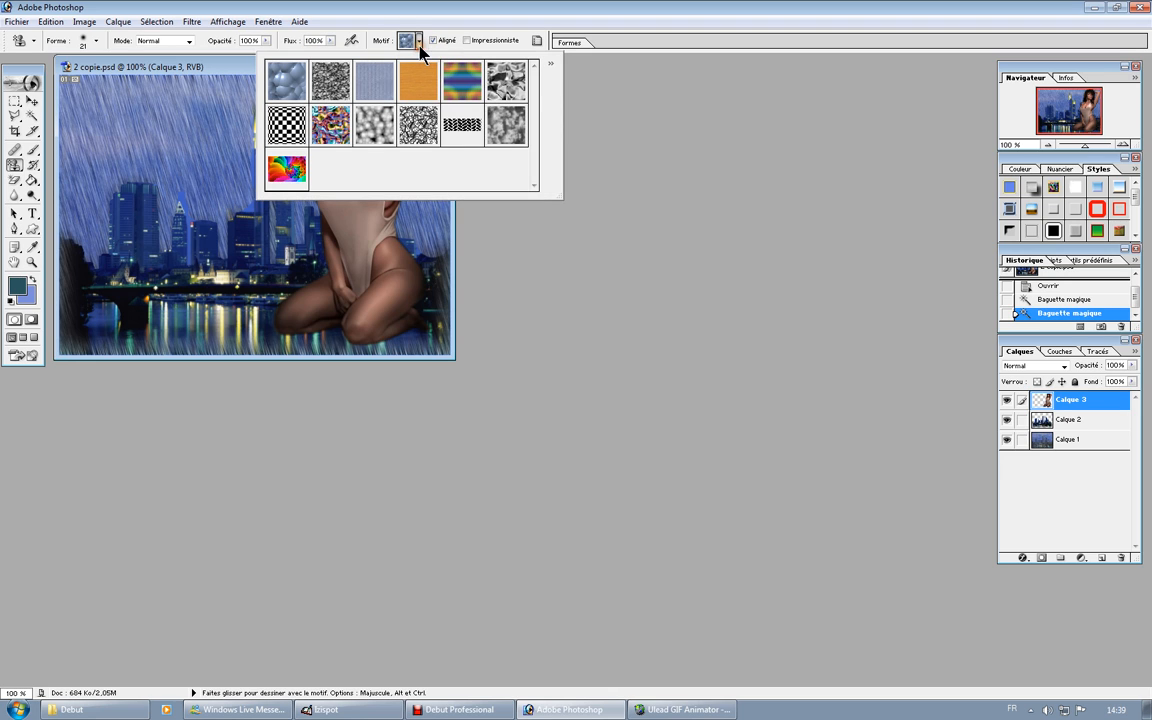
pyautogui.click(287, 165)
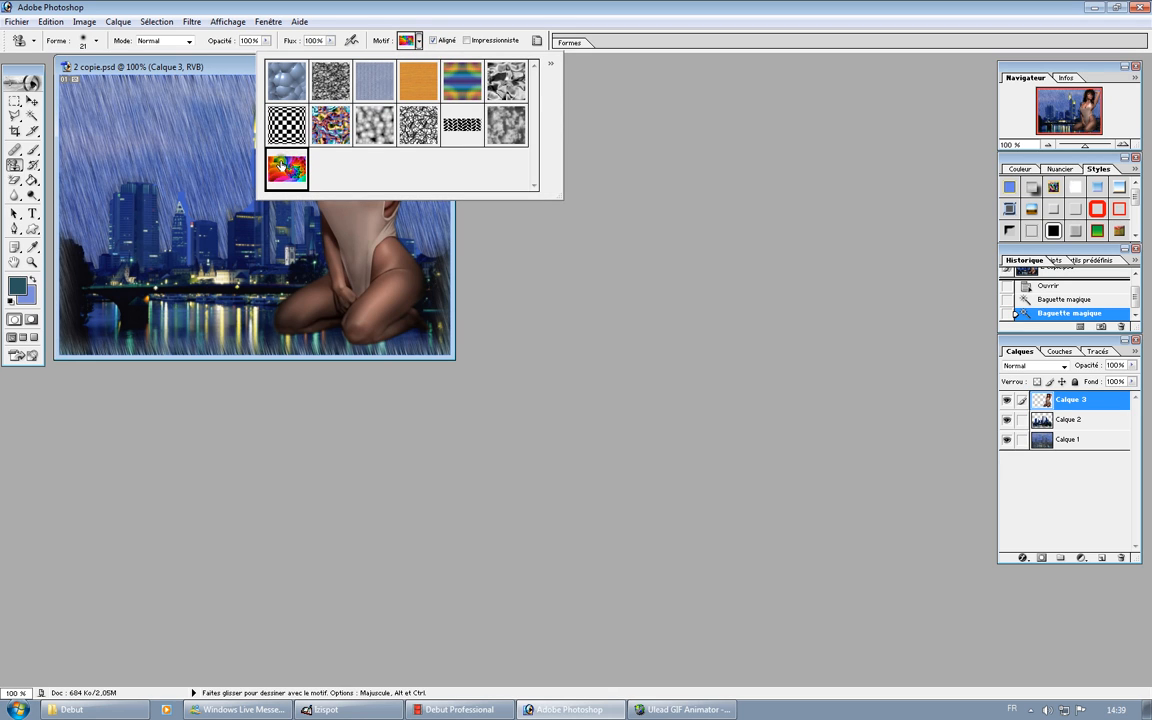
pyautogui.click(86, 147)
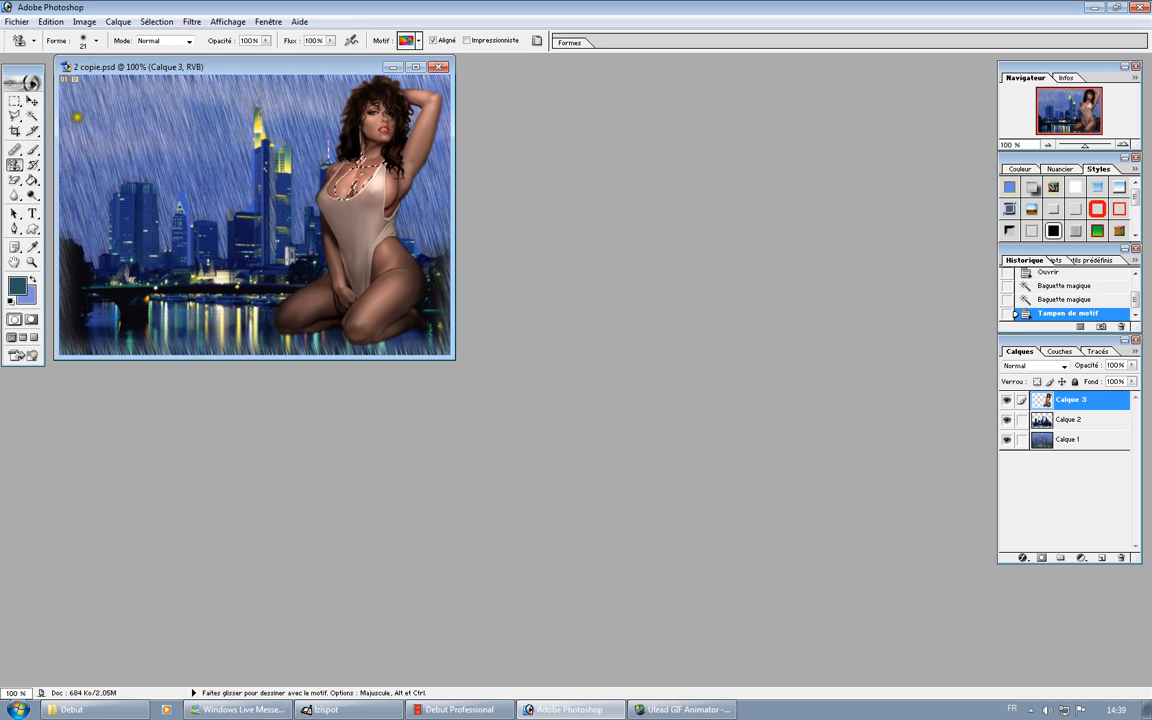
# Paint the rainbow pattern inside the neckline selection with a 68 px brush, and clear the selection.
pyautogui.click(88, 40)
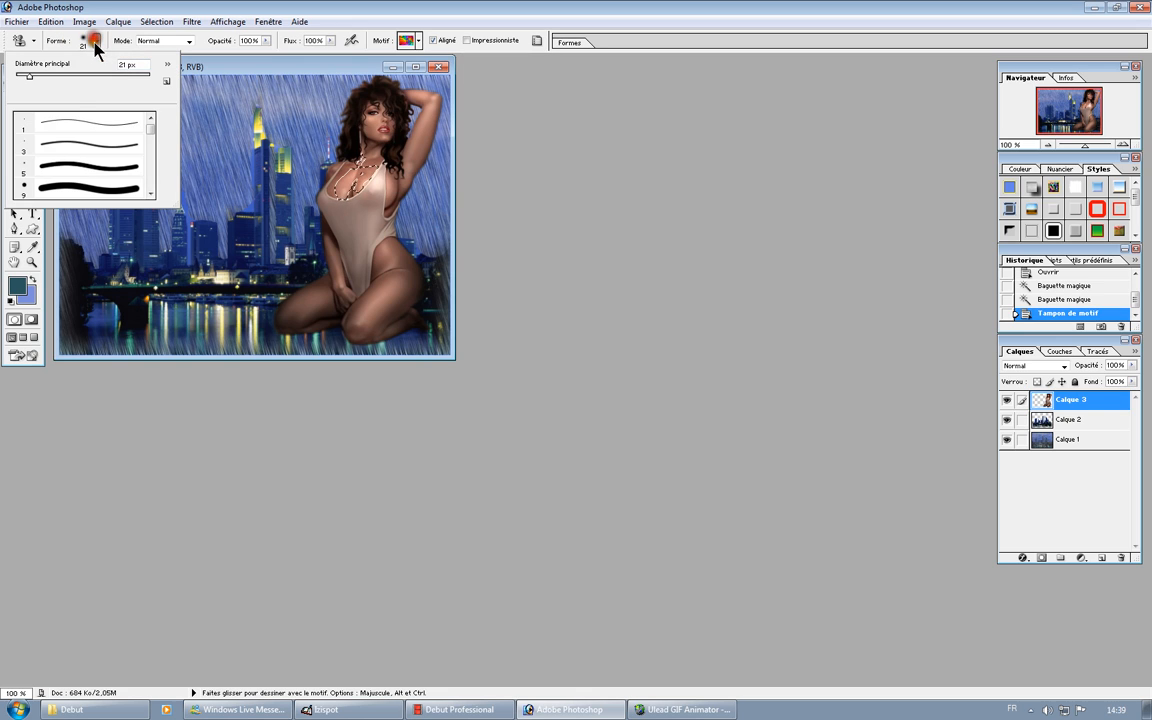
pyautogui.click(61, 76)
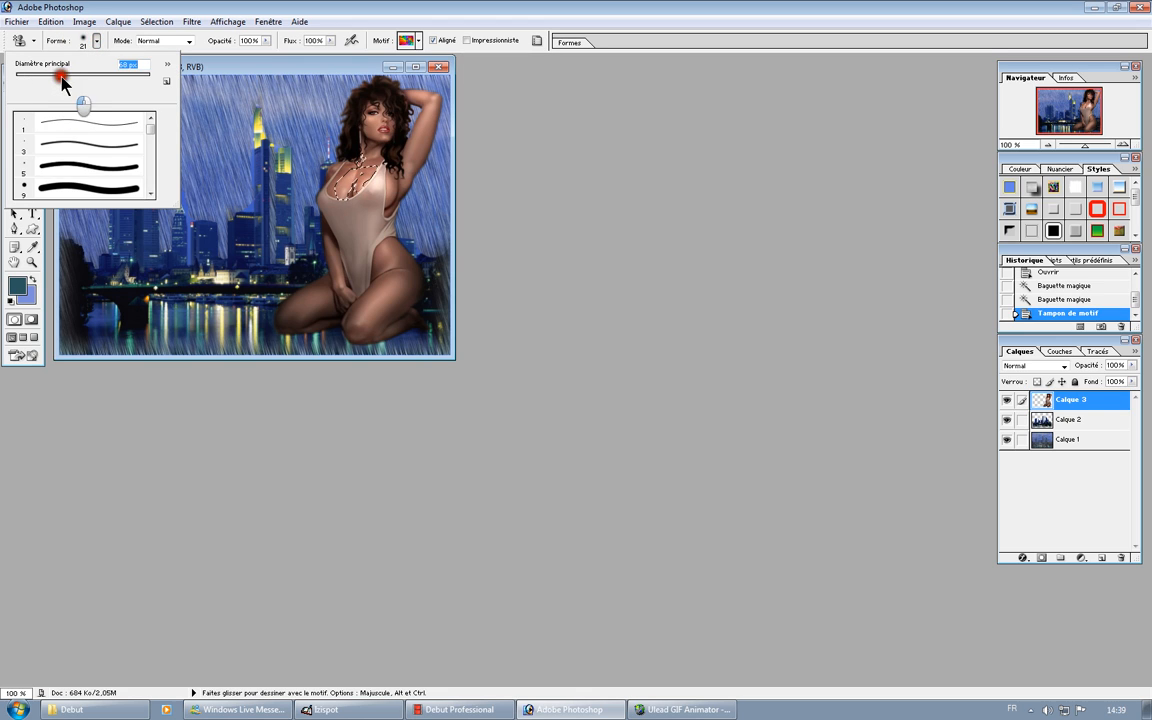
pyautogui.click(101, 226)
pyautogui.moveTo(122, 251)
pyautogui.mouseDown()
pyautogui.moveTo(157, 140)
pyautogui.moveTo(335, 190)
pyautogui.mouseUp()
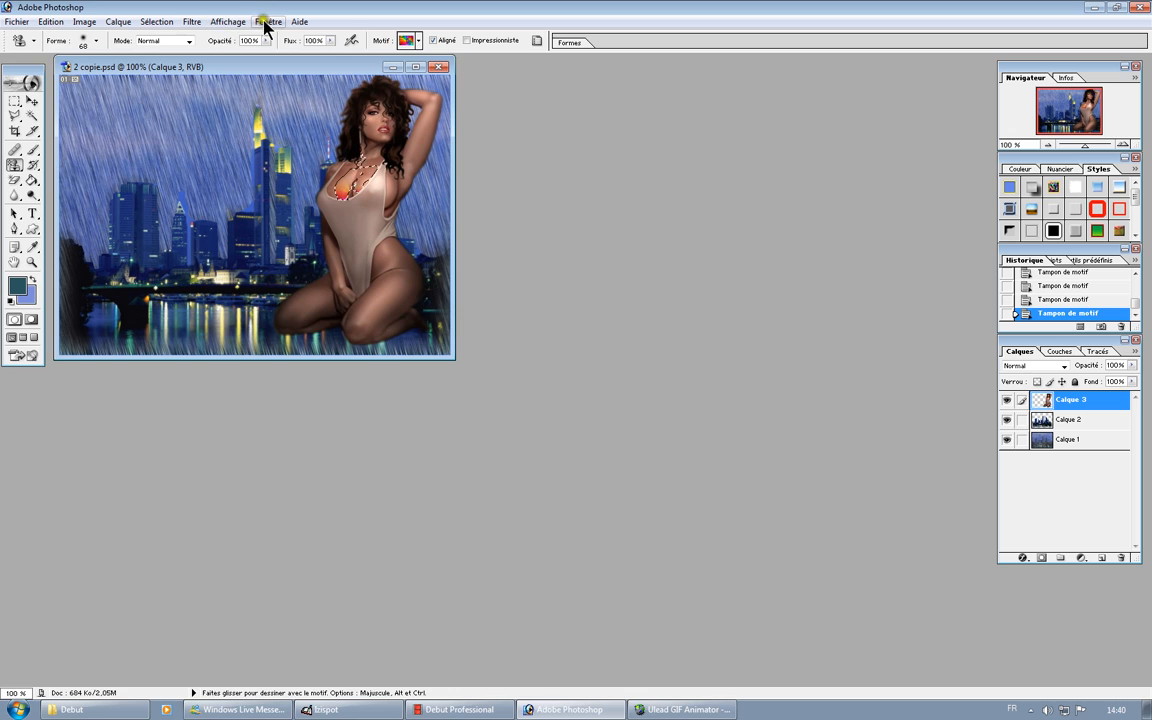
pyautogui.click(172, 22)
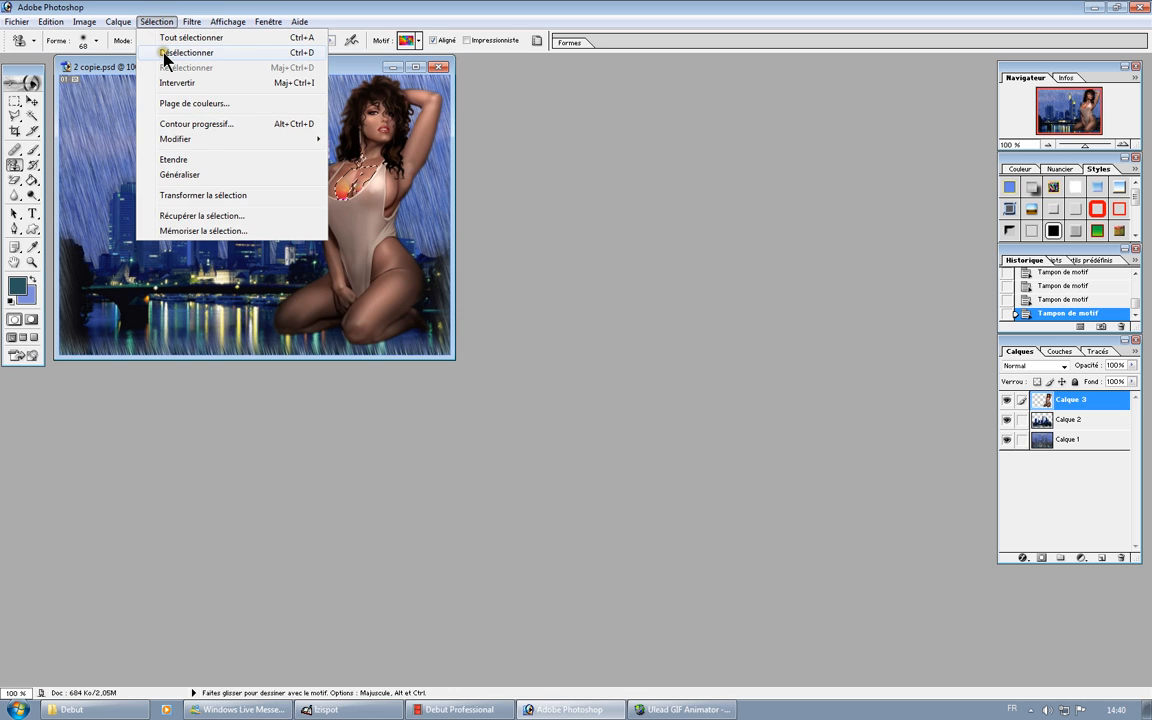
pyautogui.click(158, 51)
# Try painting the rainbow pattern freely over the city skyline with the Pattern Stamp, and undo the painting.
pyautogui.moveTo(137, 178)
pyautogui.mouseDown()
pyautogui.moveTo(196, 200)
pyautogui.moveTo(140, 200)
pyautogui.moveTo(146, 236)
pyautogui.moveTo(180, 242)
pyautogui.moveTo(212, 210)
pyautogui.moveTo(212, 185)
pyautogui.moveTo(232, 218)
pyautogui.moveTo(218, 258)
pyautogui.moveTo(212, 152)
pyautogui.moveTo(255, 200)
pyautogui.moveTo(255, 218)
pyautogui.moveTo(280, 185)
pyautogui.moveTo(265, 130)
pyautogui.moveTo(225, 130)
pyautogui.moveTo(185, 190)
pyautogui.mouseUp()
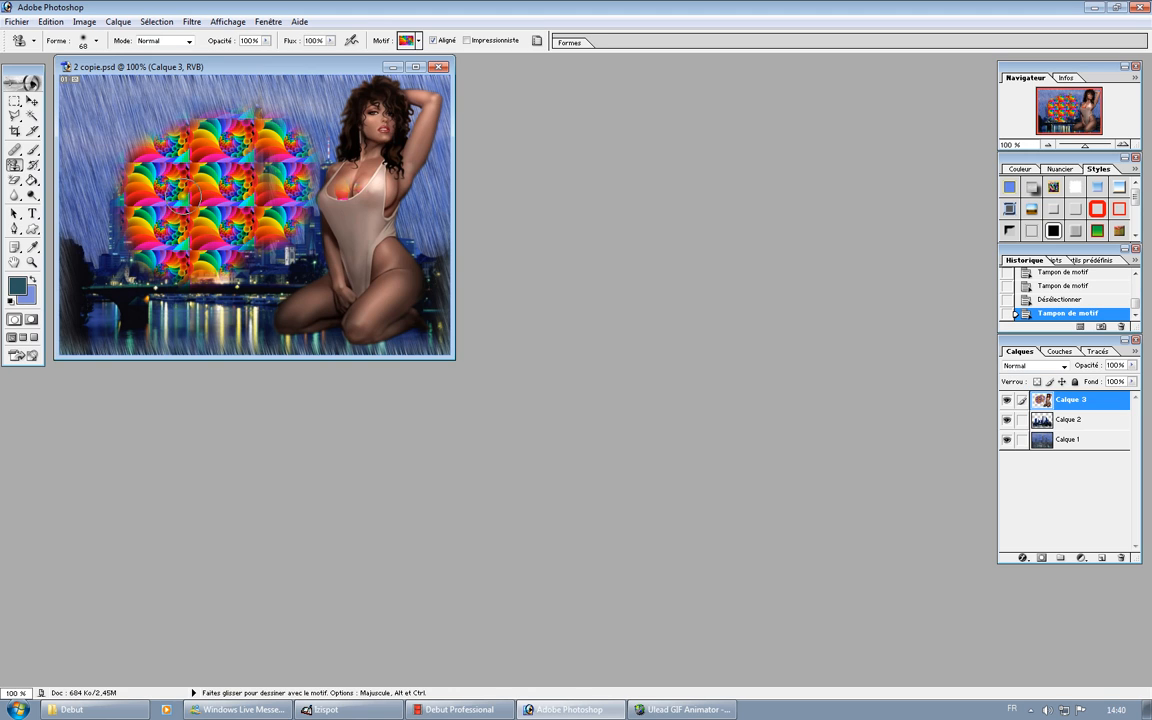
pyautogui.press('ctrl')
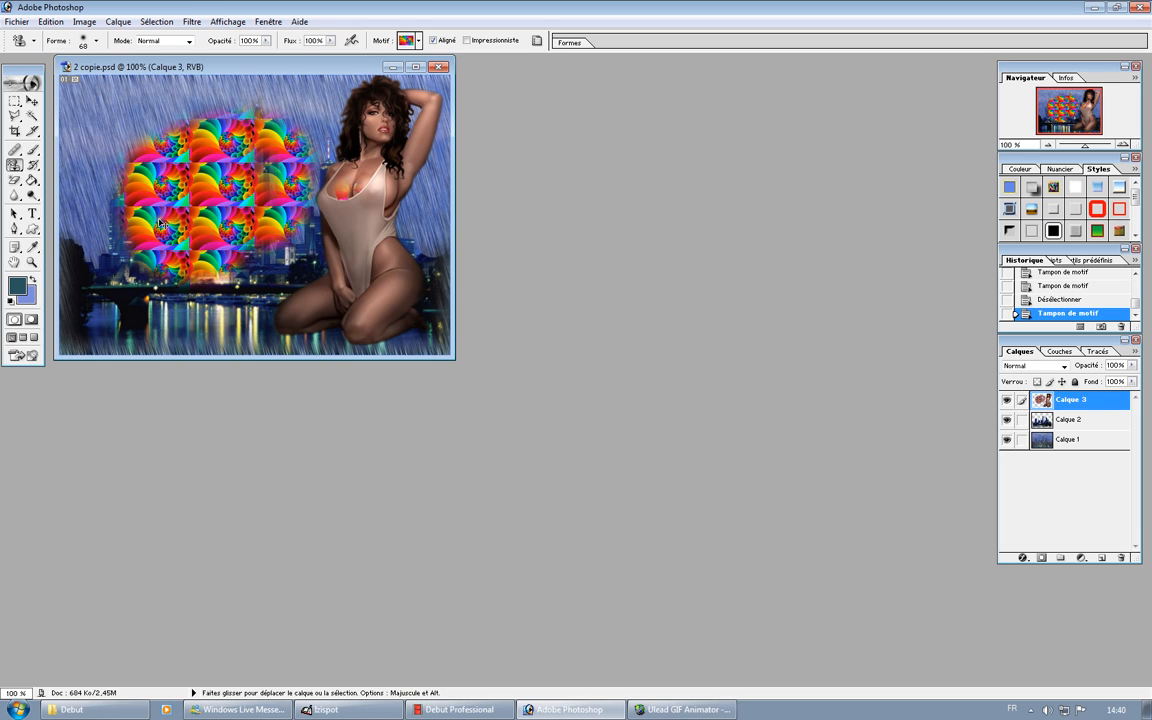
pyautogui.hotkey('ctrl', 'z')
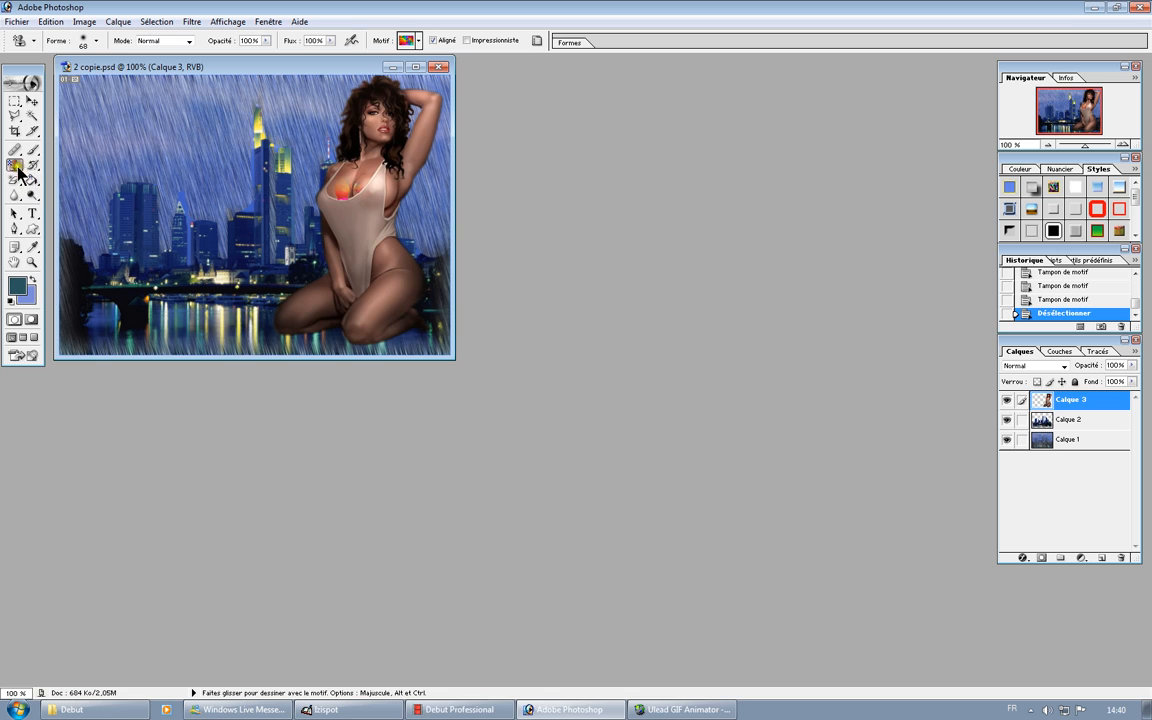
# Try cloning the woman onto the left half of the image with a 37 px Clone Stamp sampled from her mouth.
pyautogui.click(15, 166)
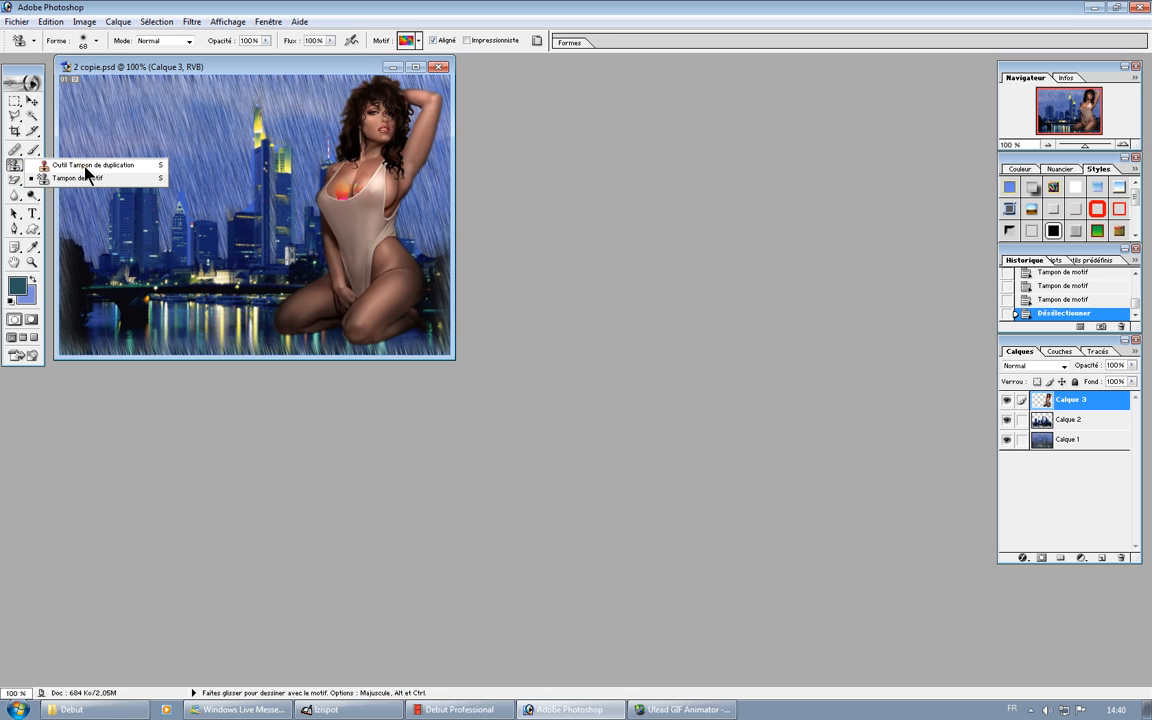
pyautogui.click(90, 165)
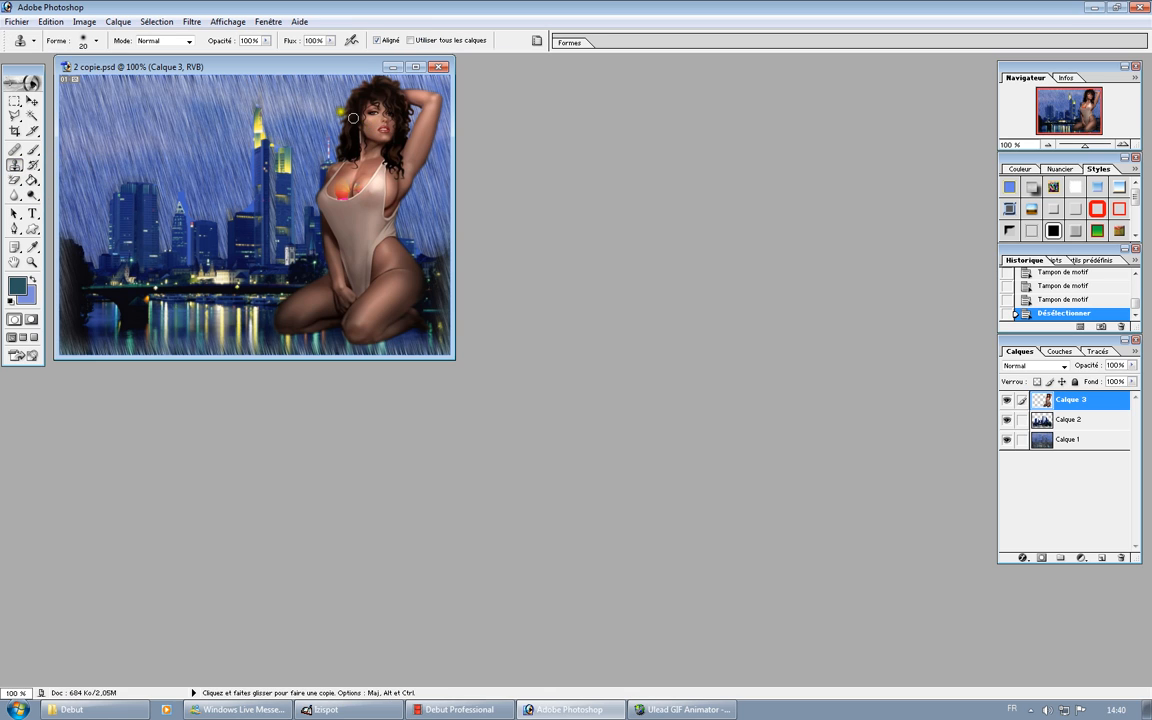
pyautogui.click(95, 41)
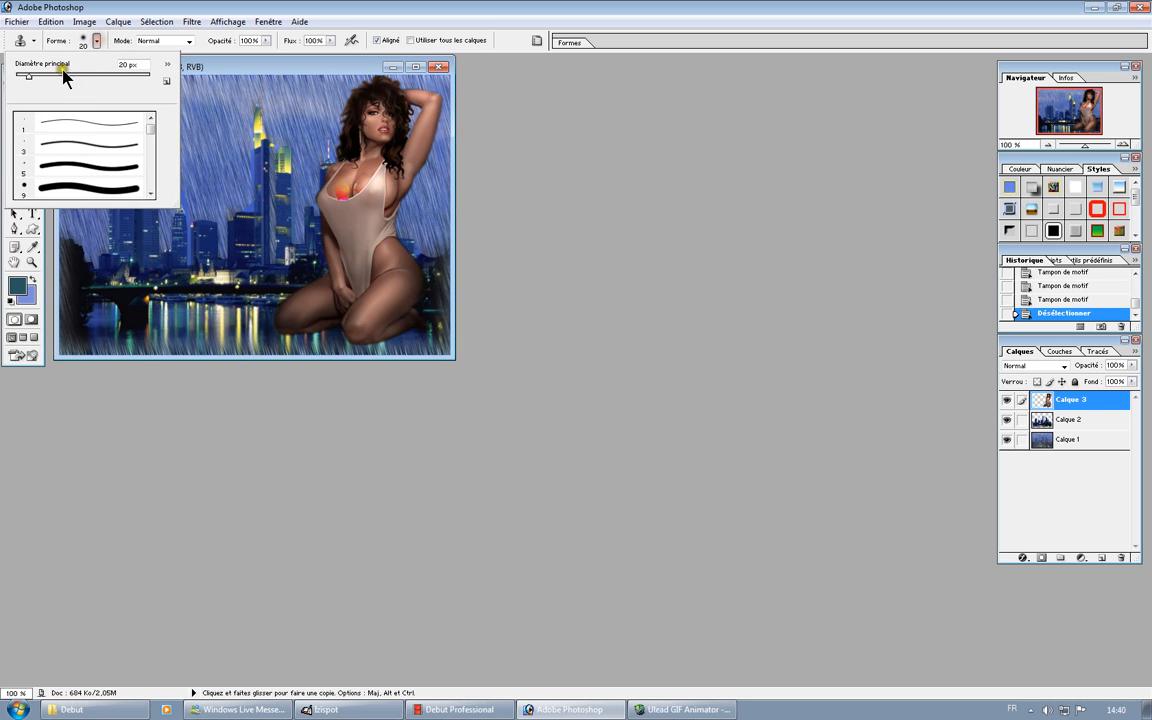
pyautogui.moveTo(29, 76); pyautogui.dragTo(40, 76)
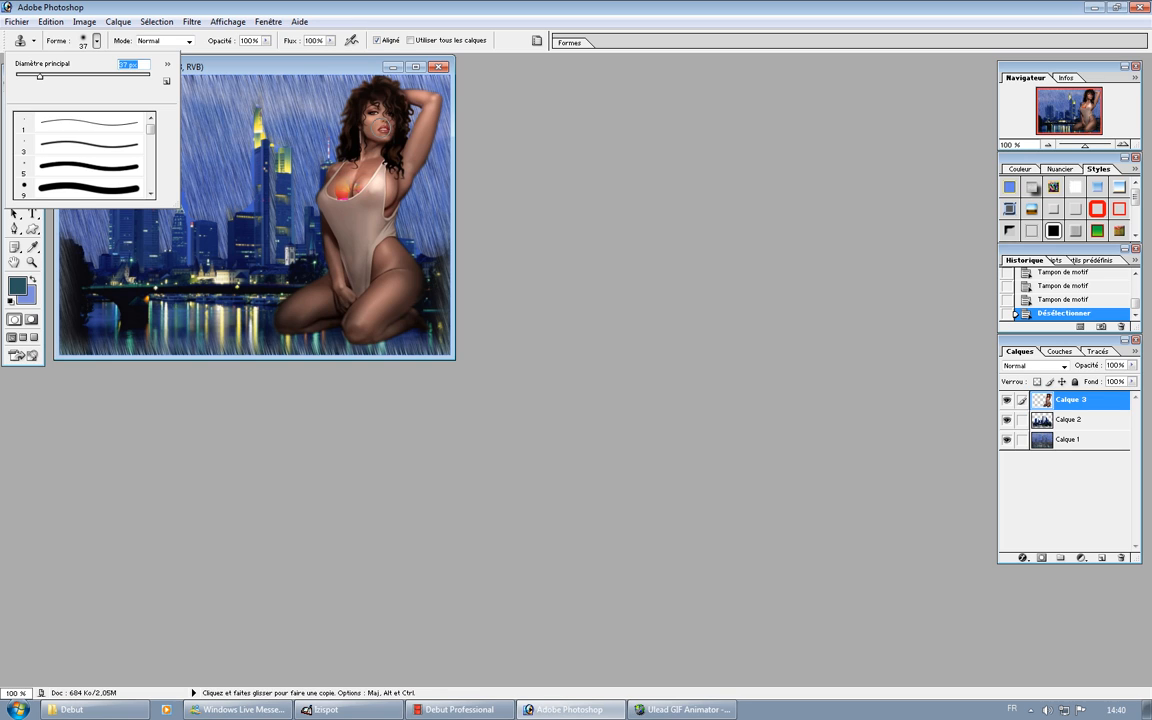
pyautogui.press('alt')
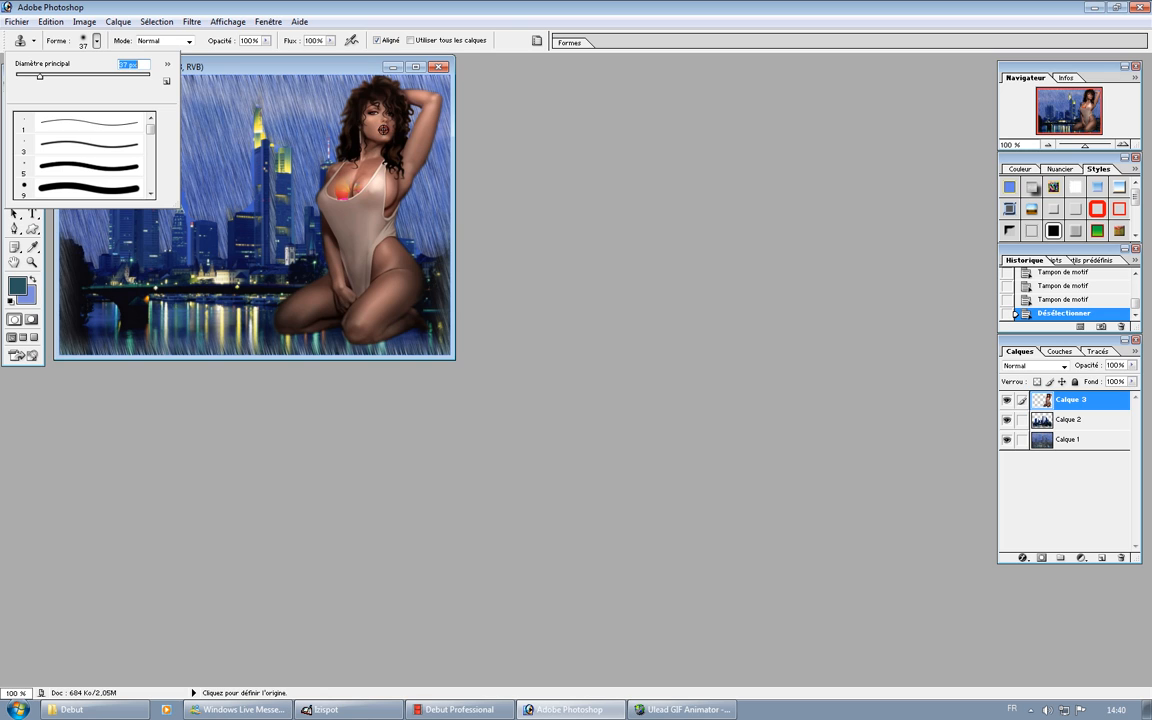
pyautogui.keyDown('alt'); pyautogui.click(384, 128); pyautogui.keyUp('alt')
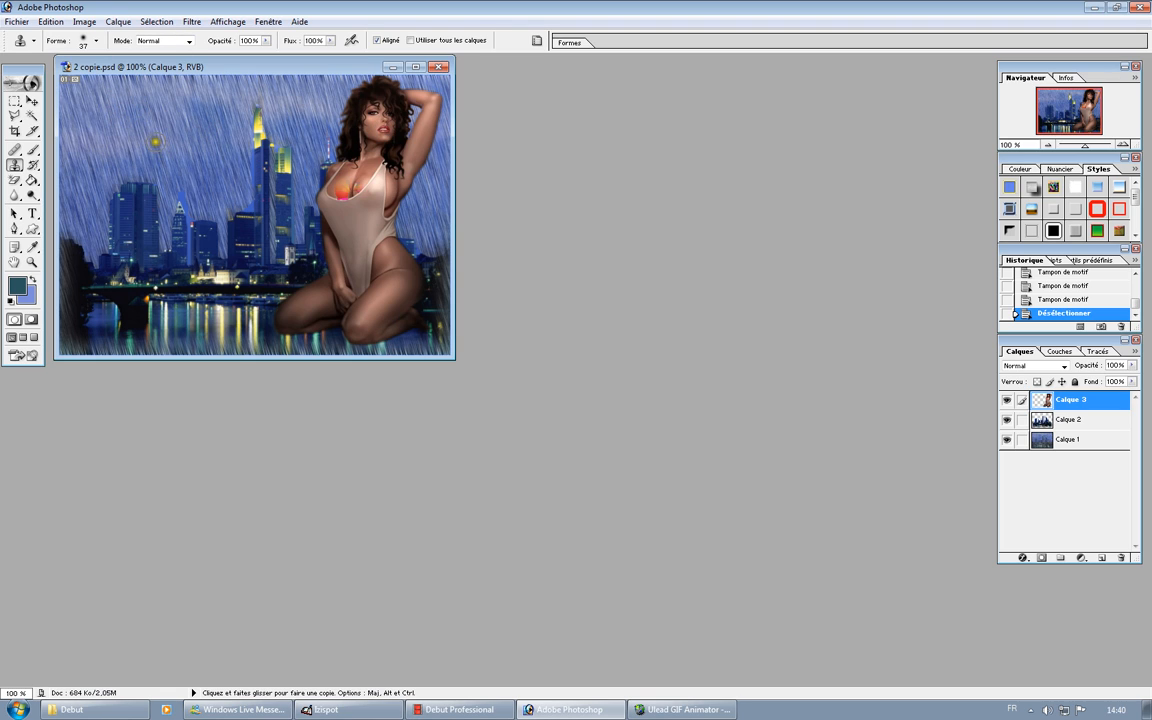
pyautogui.moveTo(151, 139)
pyautogui.mouseDown()
pyautogui.moveTo(135, 133)
pyautogui.moveTo(155, 147)
pyautogui.moveTo(170, 120)
pyautogui.moveTo(131, 102)
pyautogui.moveTo(132, 142)
pyautogui.moveTo(137, 120)
pyautogui.moveTo(114, 128)
pyautogui.moveTo(131, 160)
pyautogui.moveTo(97, 180)
pyautogui.moveTo(100, 201)
pyautogui.moveTo(122, 180)
pyautogui.moveTo(133, 192)
pyautogui.moveTo(153, 146)
pyautogui.moveTo(167, 176)
pyautogui.moveTo(158, 202)
pyautogui.moveTo(164, 113)
pyautogui.moveTo(161, 176)
pyautogui.moveTo(175, 105)
pyautogui.moveTo(131, 96)
pyautogui.moveTo(125, 105)
pyautogui.moveTo(162, 95)
pyautogui.moveTo(193, 107)
pyautogui.moveTo(166, 207)
pyautogui.moveTo(183, 174)
pyautogui.moveTo(140, 268)
pyautogui.moveTo(133, 198)
pyautogui.moveTo(122, 245)
pyautogui.moveTo(106, 176)
pyautogui.moveTo(102, 285)
pyautogui.moveTo(143, 281)
pyautogui.moveTo(125, 285)
pyautogui.moveTo(130, 240)
pyautogui.moveTo(125, 280)
pyautogui.moveTo(171, 226)
pyautogui.moveTo(133, 300)
pyautogui.moveTo(118, 298)
pyautogui.moveTo(92, 241)
pyautogui.moveTo(90, 181)
pyautogui.moveTo(142, 157)
pyautogui.moveTo(161, 128)
pyautogui.mouseUp()
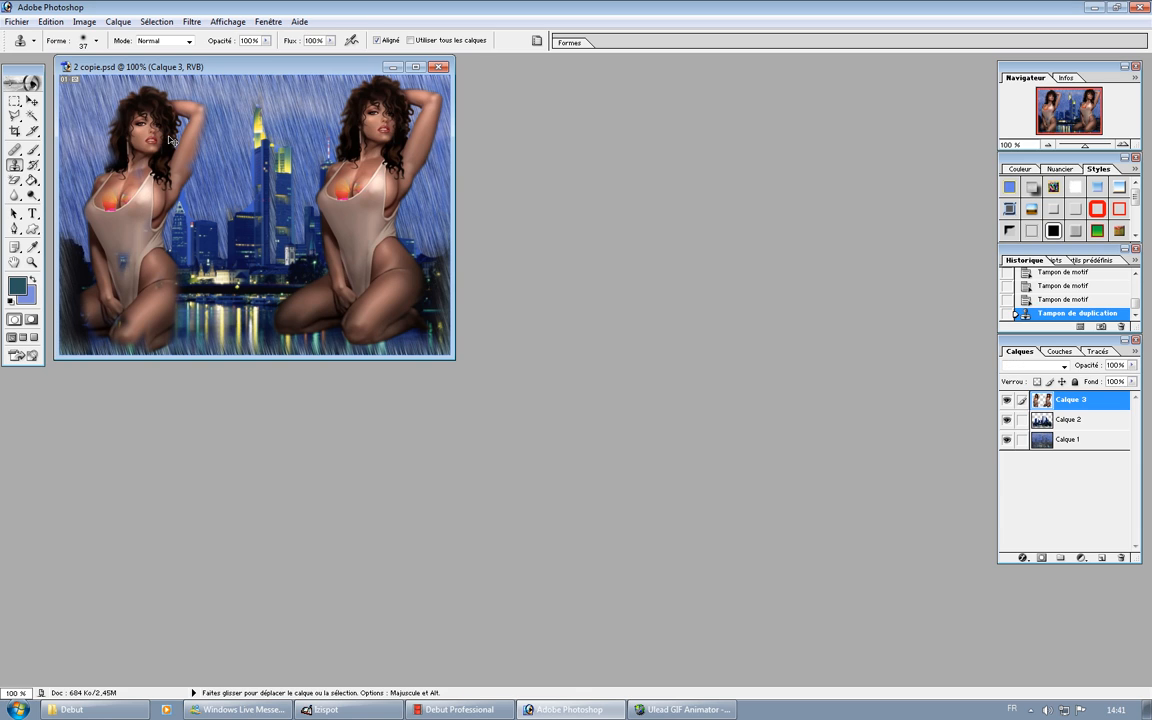
pyautogui.hotkey('ctrl', 'z')
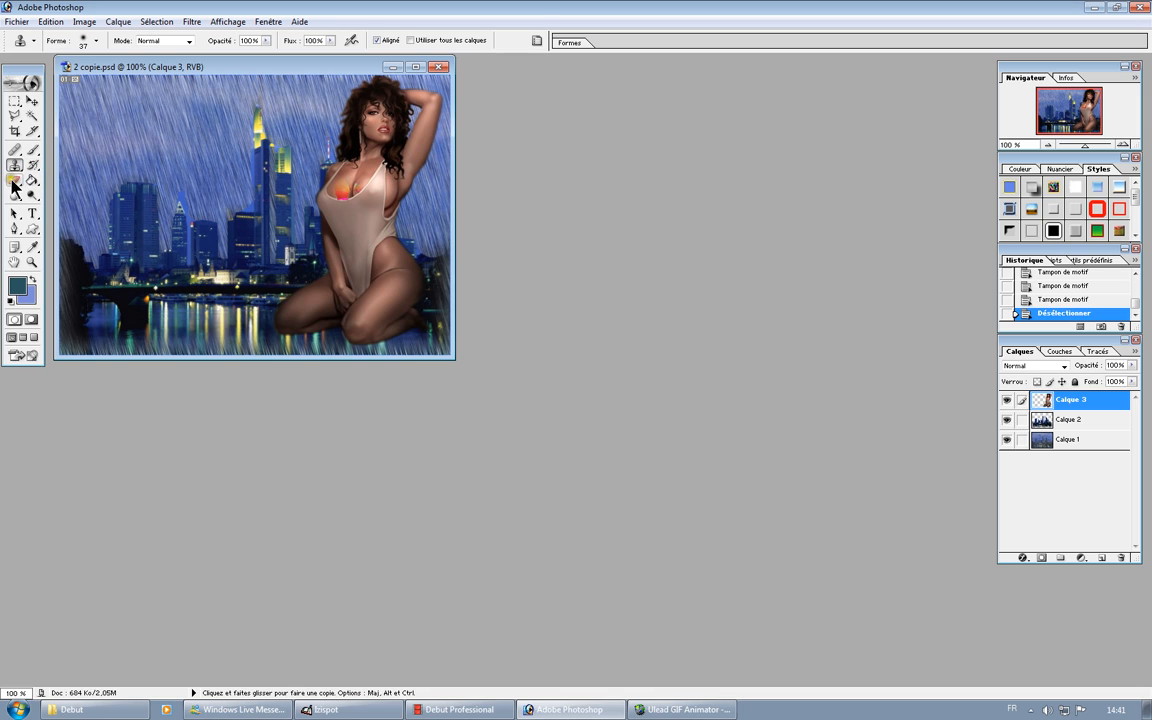
# Dab the Background Eraser with a 13 px brush over the sky and skyscraper area of Calque 3.
pyautogui.moveTo(14, 186)
pyautogui.mouseDown()
pyautogui.moveTo(53, 181)
pyautogui.moveTo(67, 199)
pyautogui.mouseUp()
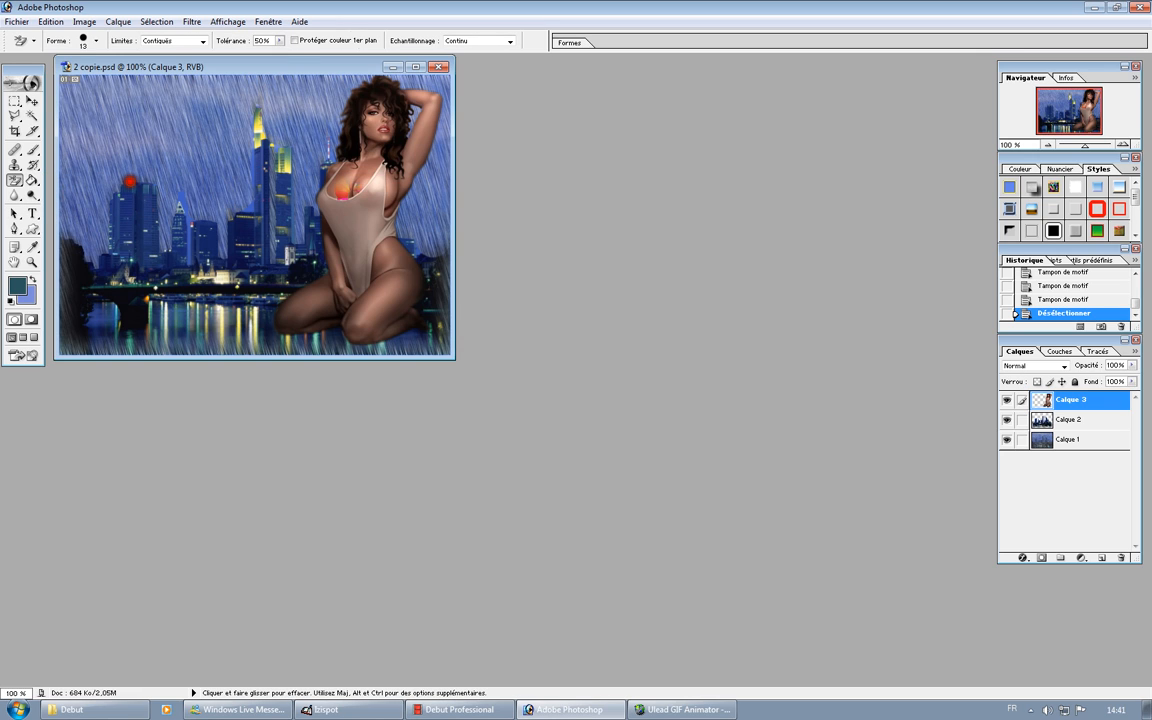
pyautogui.click(133, 200)
pyautogui.click(138, 171)
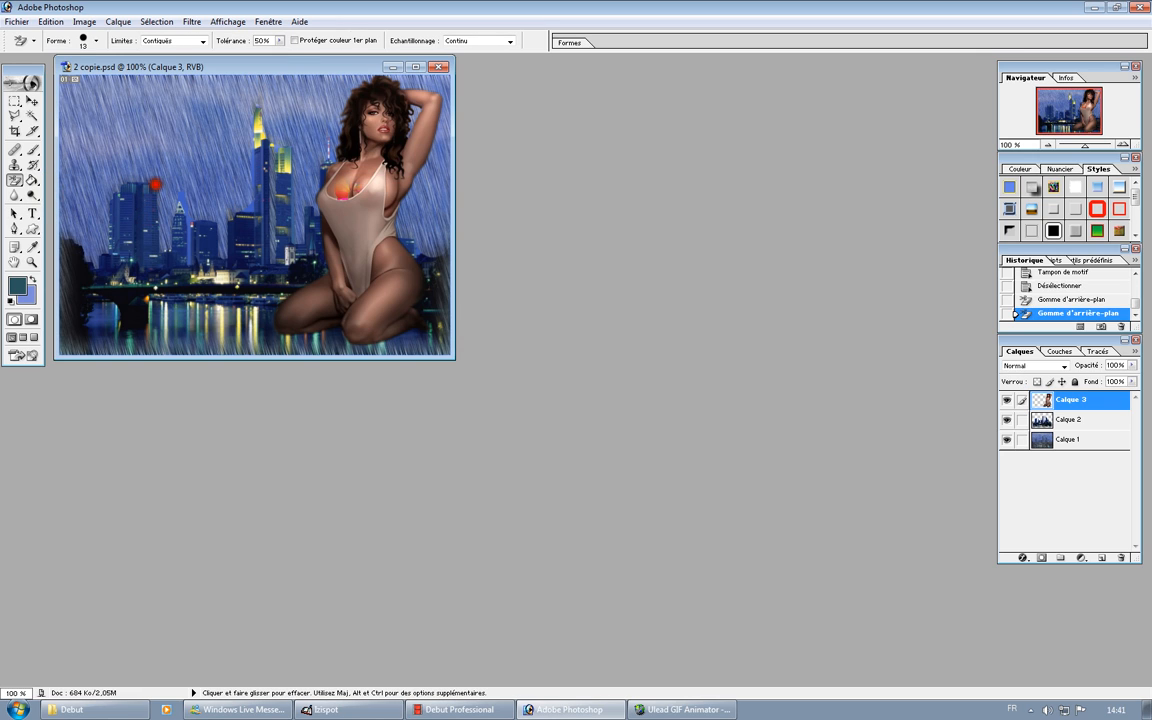
pyautogui.click(145, 150)
pyautogui.click(160, 175)
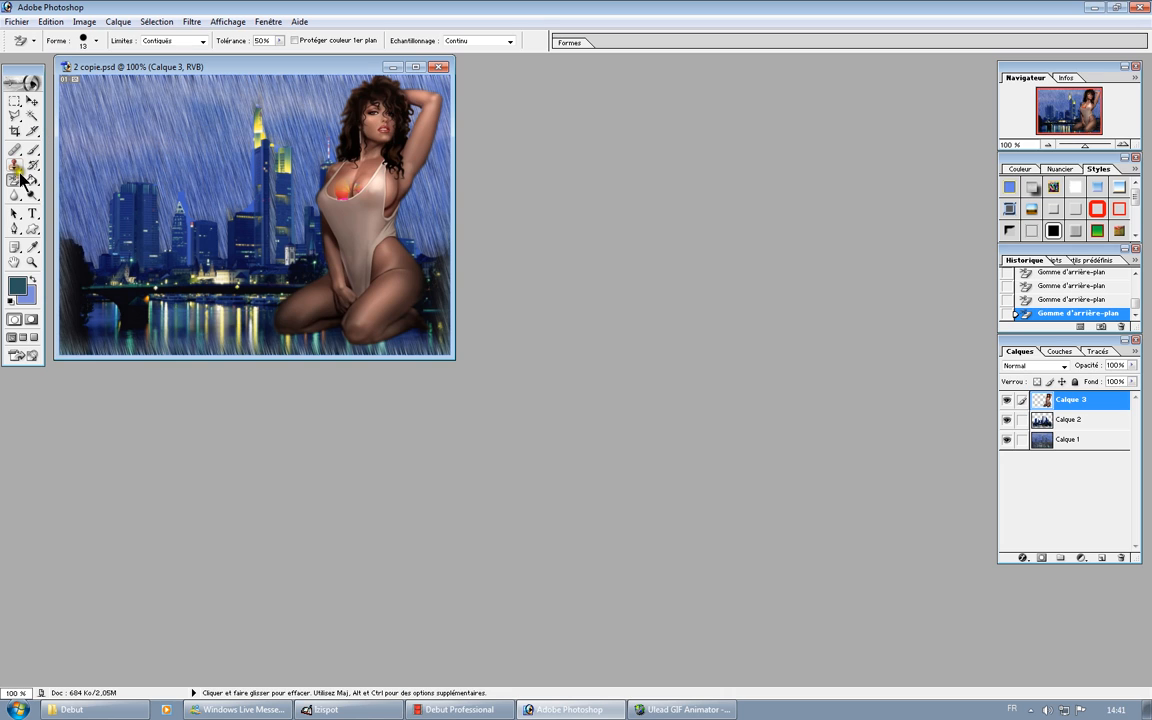
# Try erasing parts of the woman's thigh and swimsuit on Calque 3 with the Magic Eraser at tolerance 32.
pyautogui.click(17, 183)
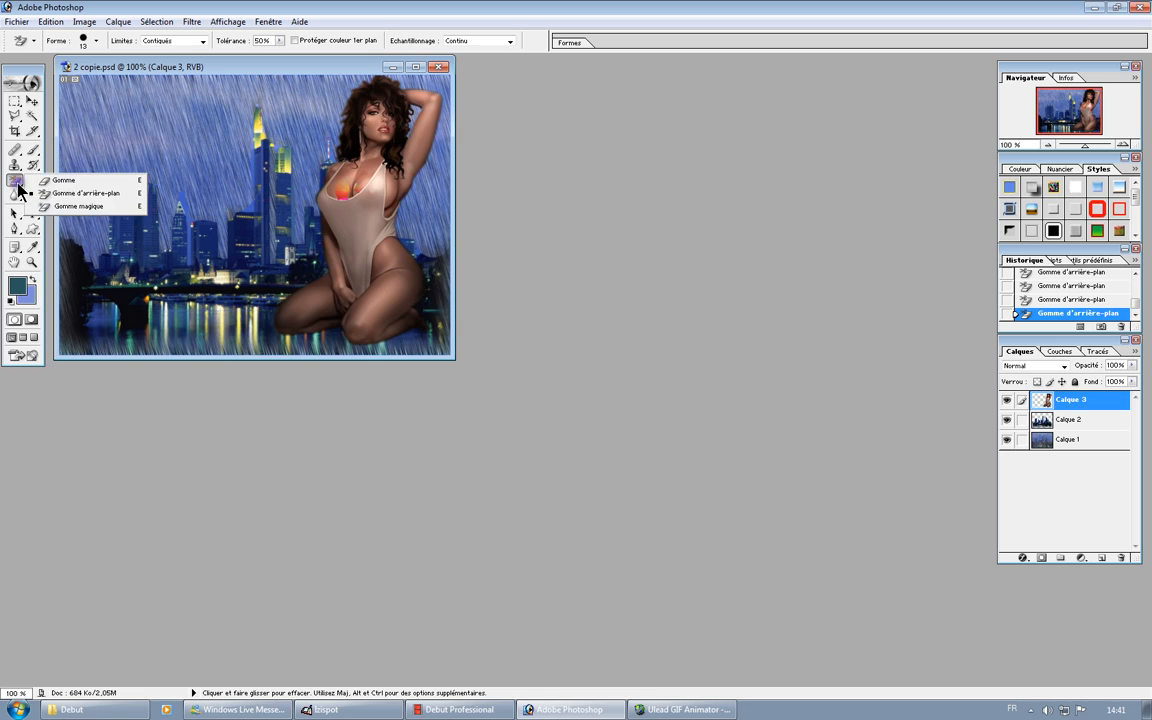
pyautogui.click(55, 207)
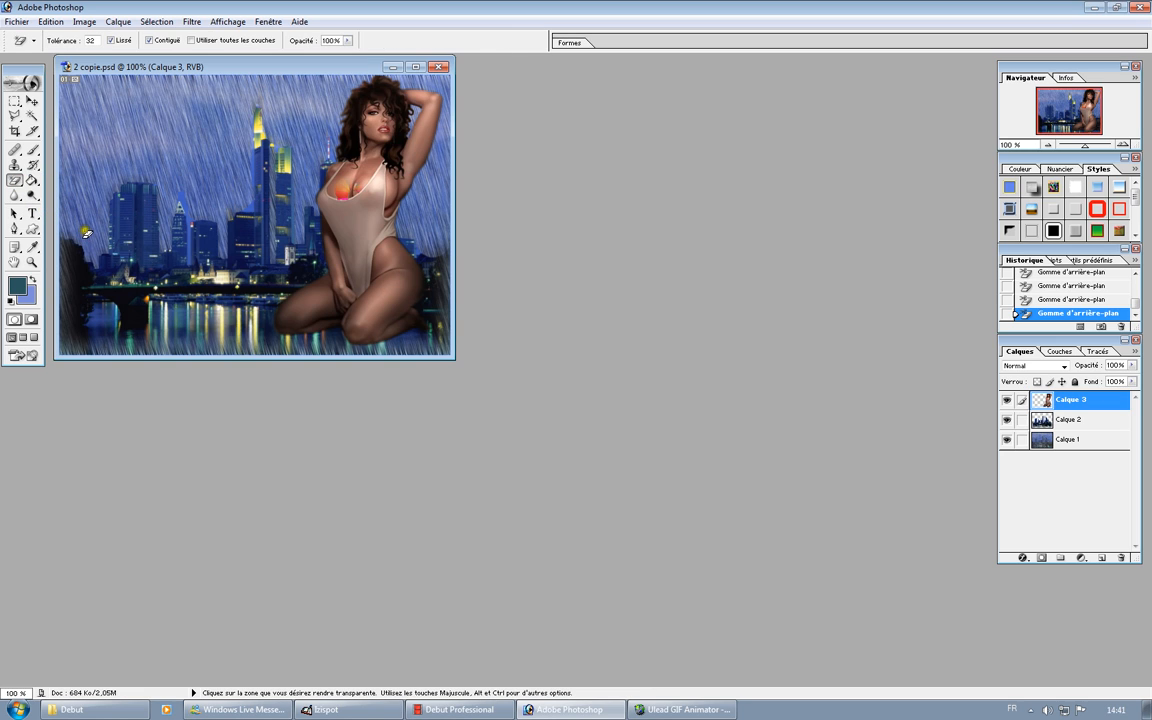
pyautogui.click(85, 232)
pyautogui.click(165, 23)
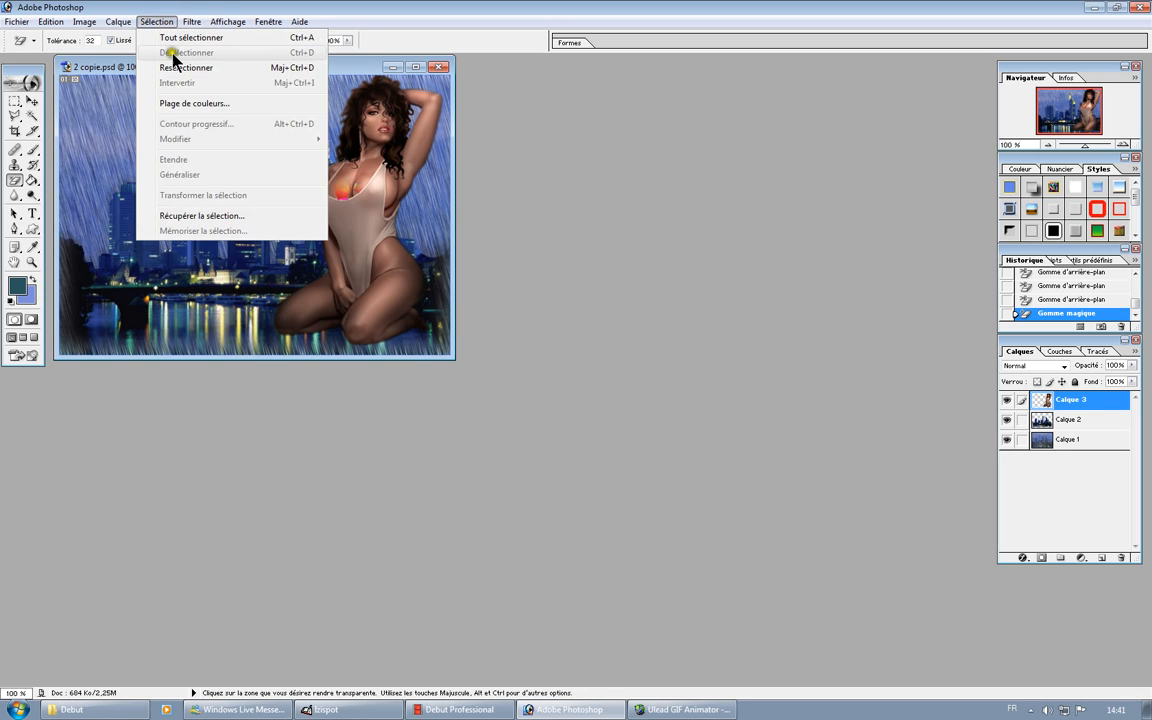
pyautogui.click(287, 314)
pyautogui.click(275, 277)
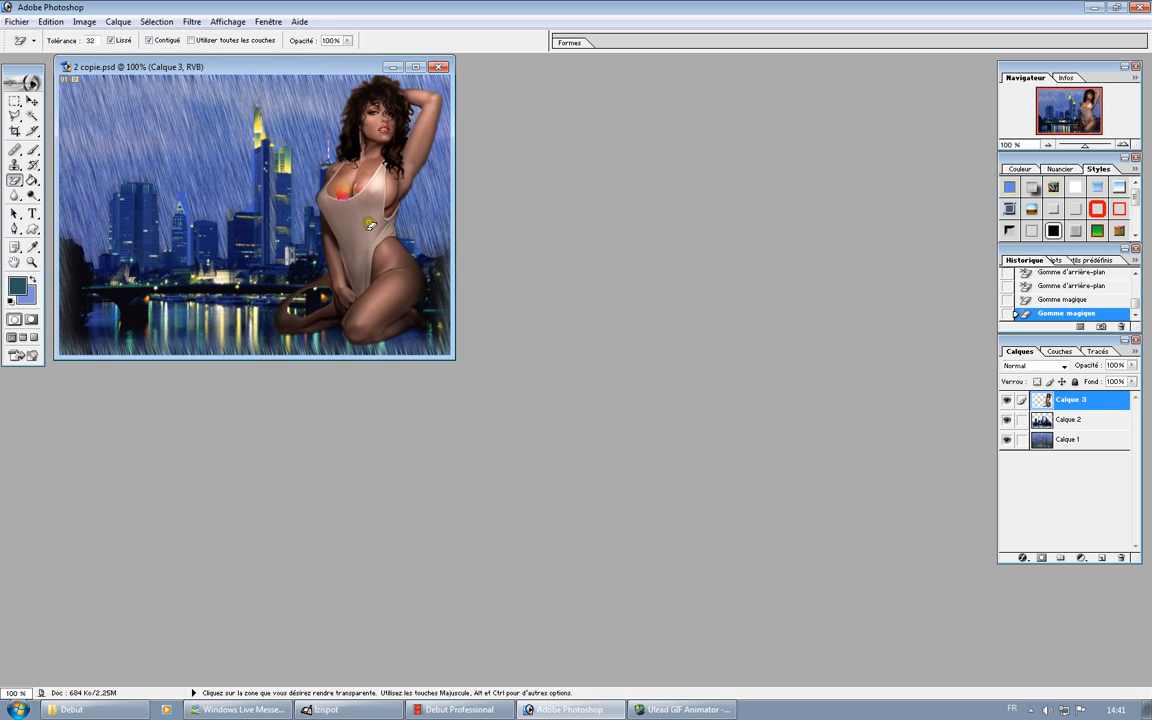
pyautogui.click(360, 176)
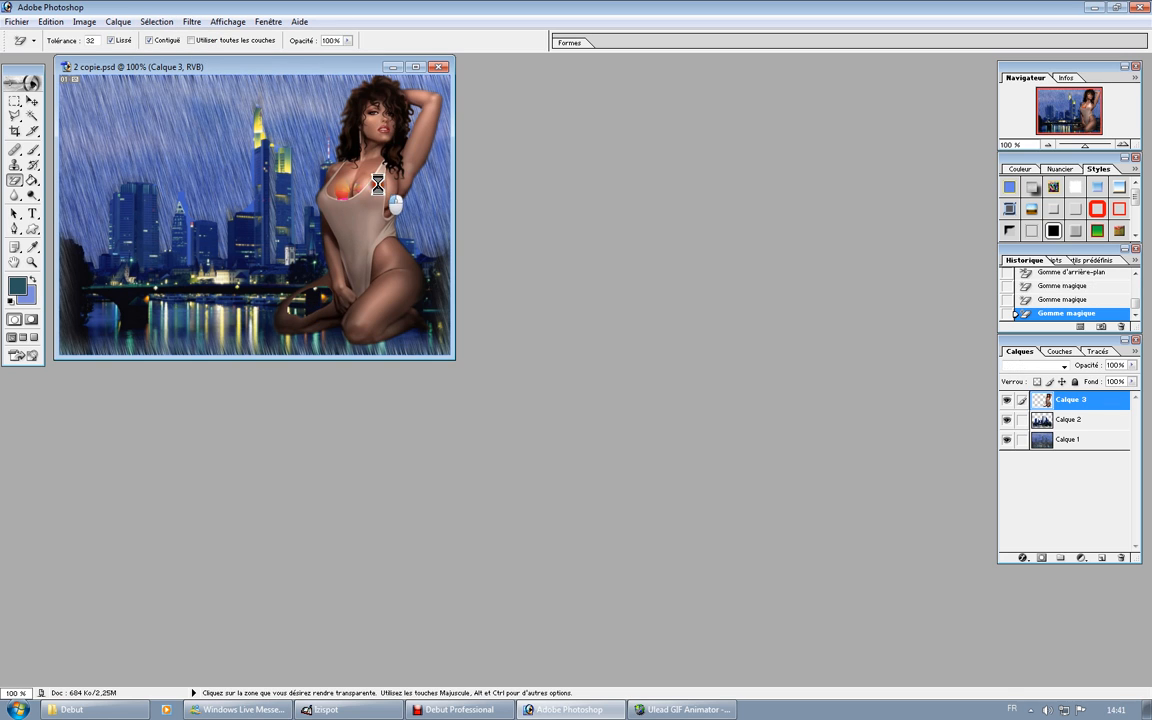
pyautogui.click(388, 237)
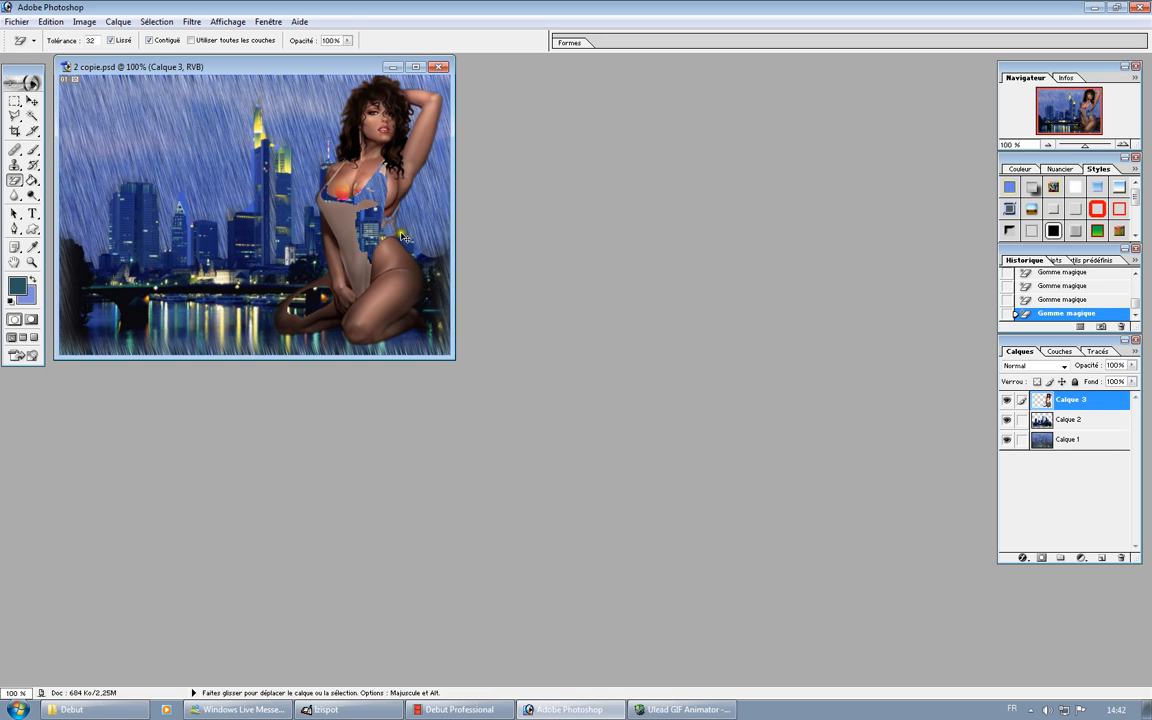
# Undo the Magic Eraser edits by reverting the image to its last Background Eraser history state.
pyautogui.hotkey('ctrl', 'z')
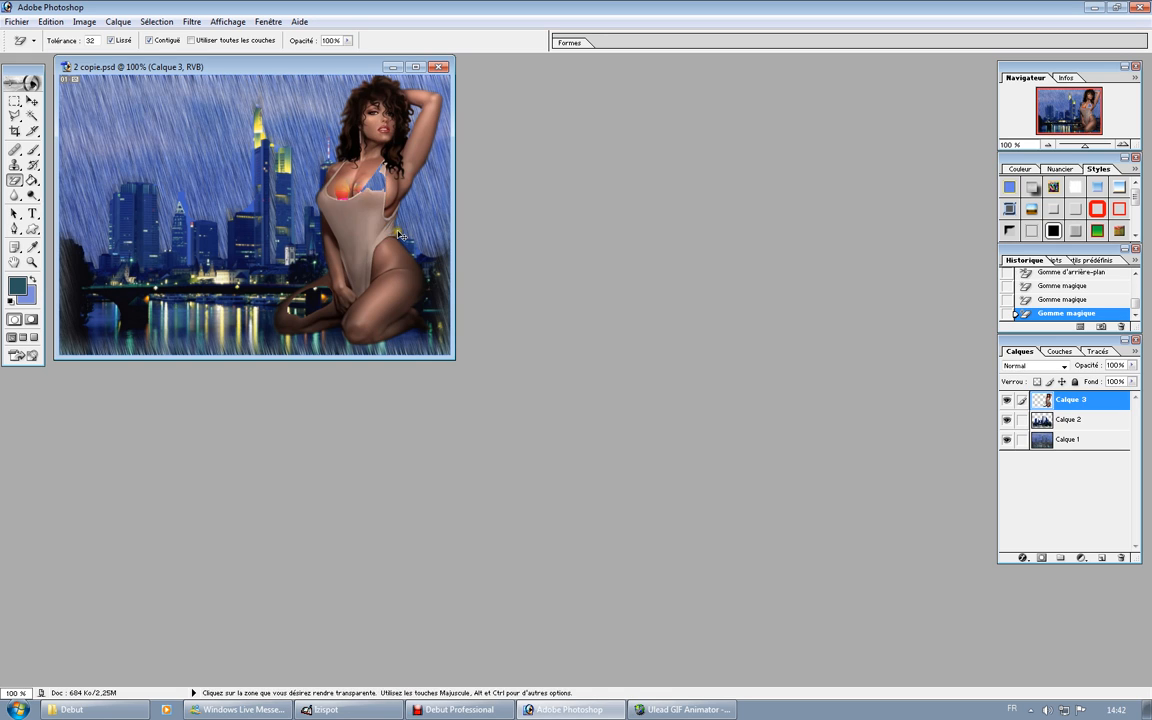
pyautogui.click(1066, 274)
pyautogui.rightClick(1058, 287)
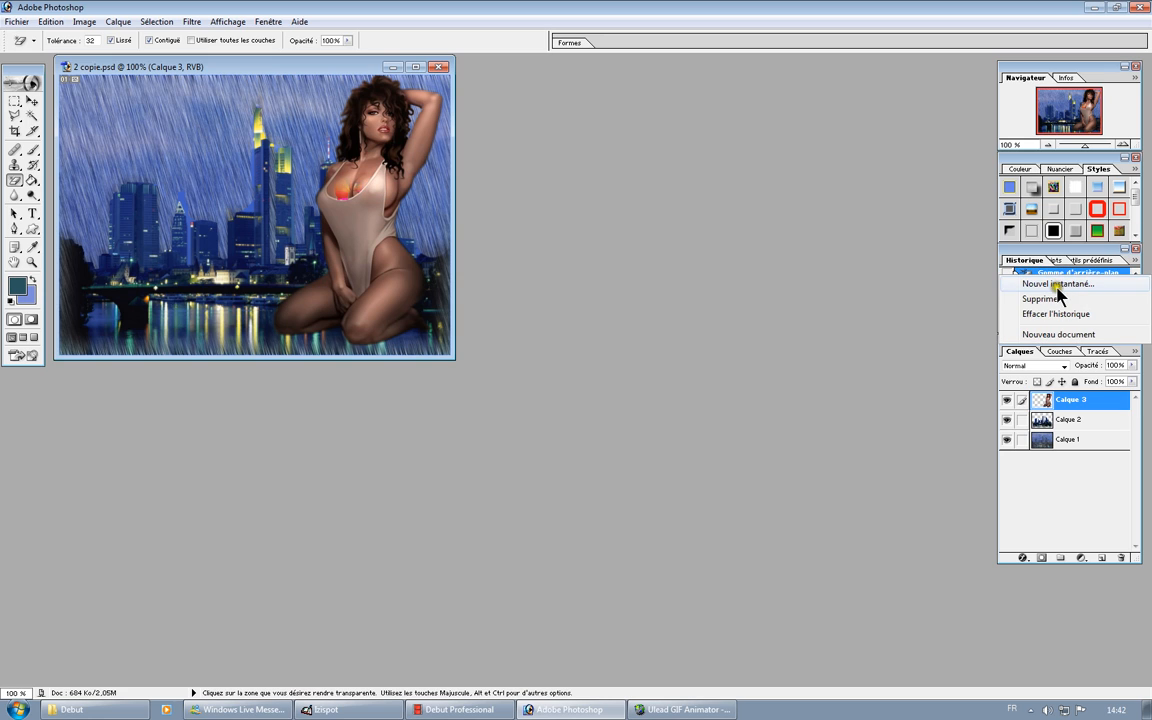
pyautogui.press('Escape')
pyautogui.click(526, 274)
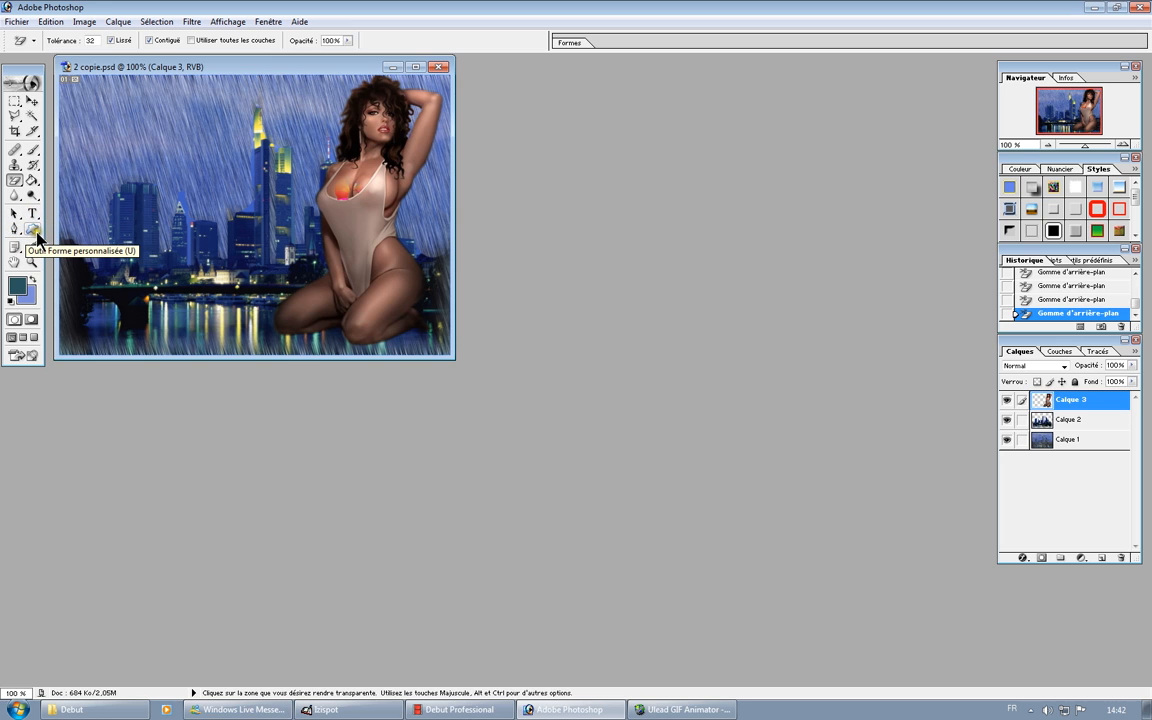
# Replace the Custom Shape tool's current shapes with the complete Toutes.csh set, and enlarge the shape picker.
pyautogui.click(35, 231)
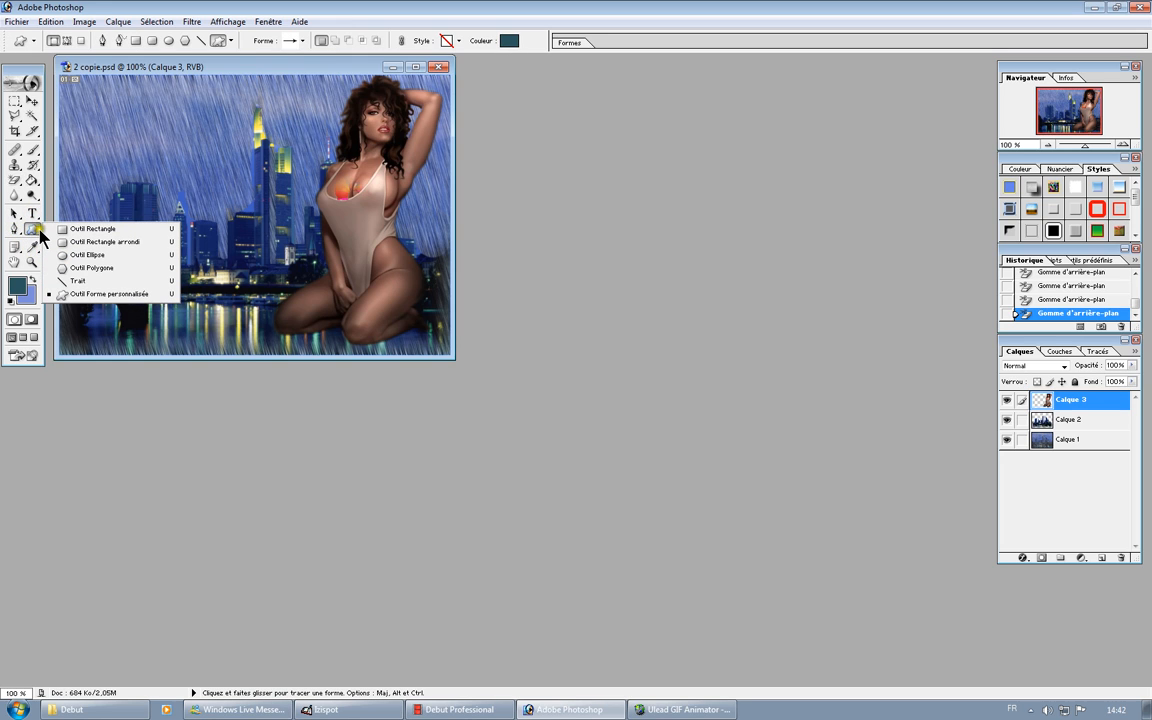
pyautogui.click(88, 296)
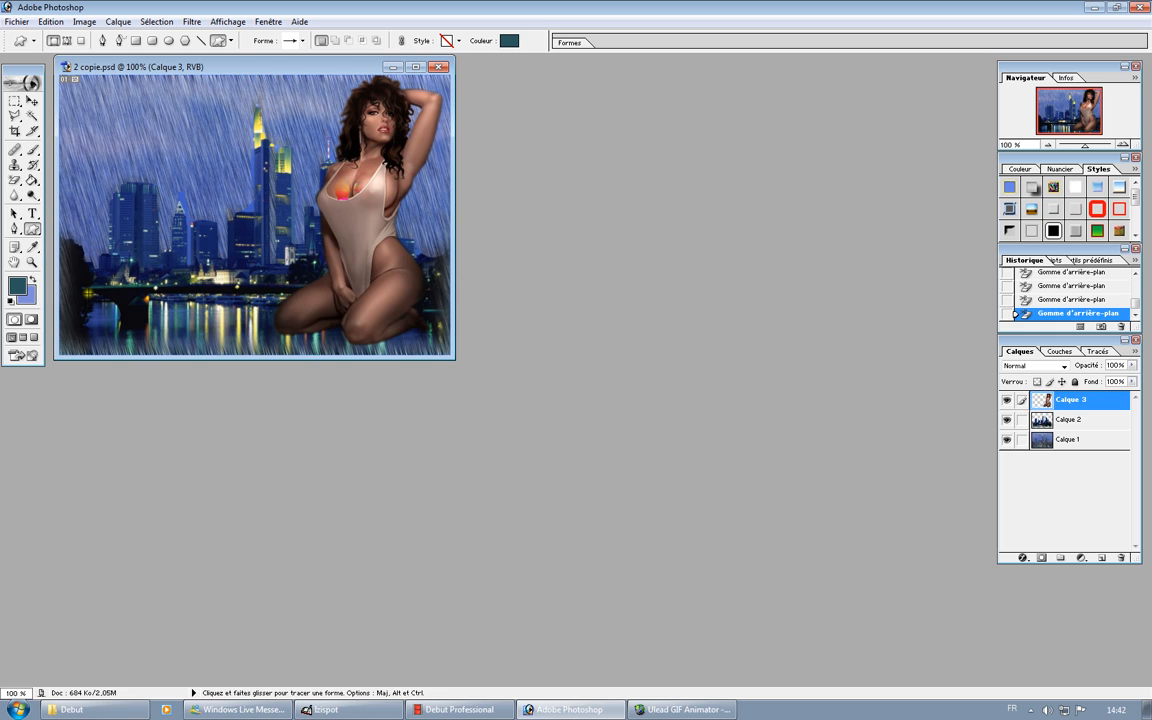
pyautogui.click(302, 41)
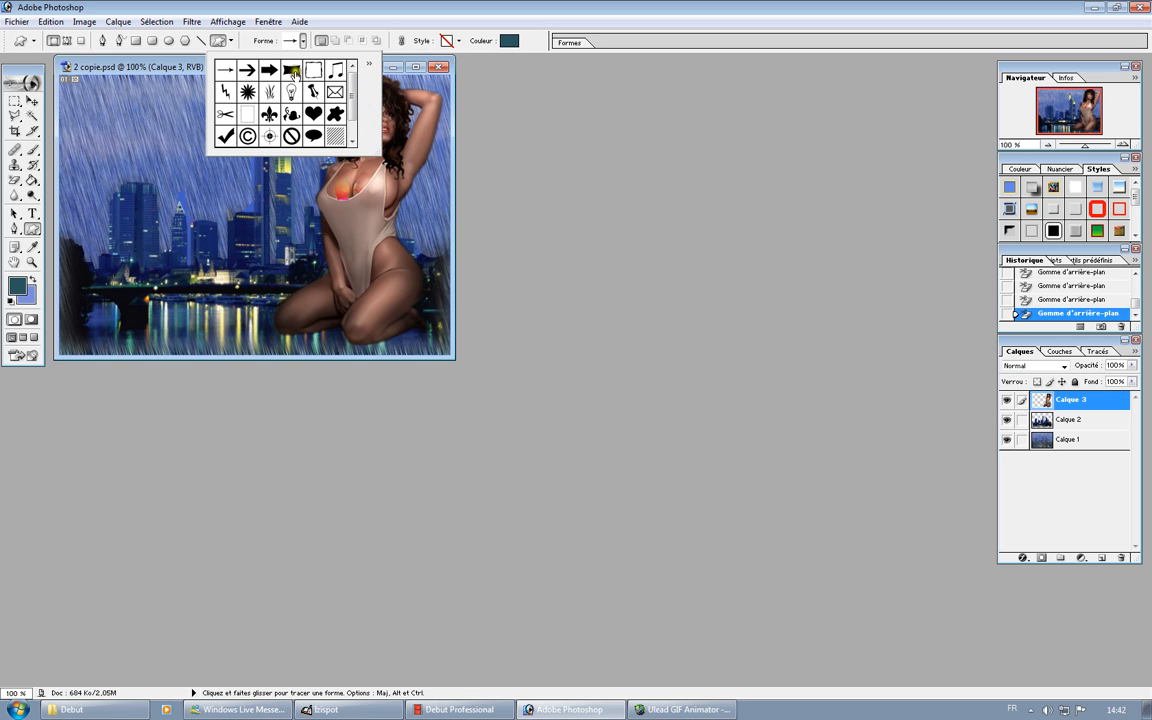
pyautogui.scroll(-1, 262, 101)
pyautogui.scroll(1, 300, 108)
pyautogui.click(369, 65)
pyautogui.click(405, 417)
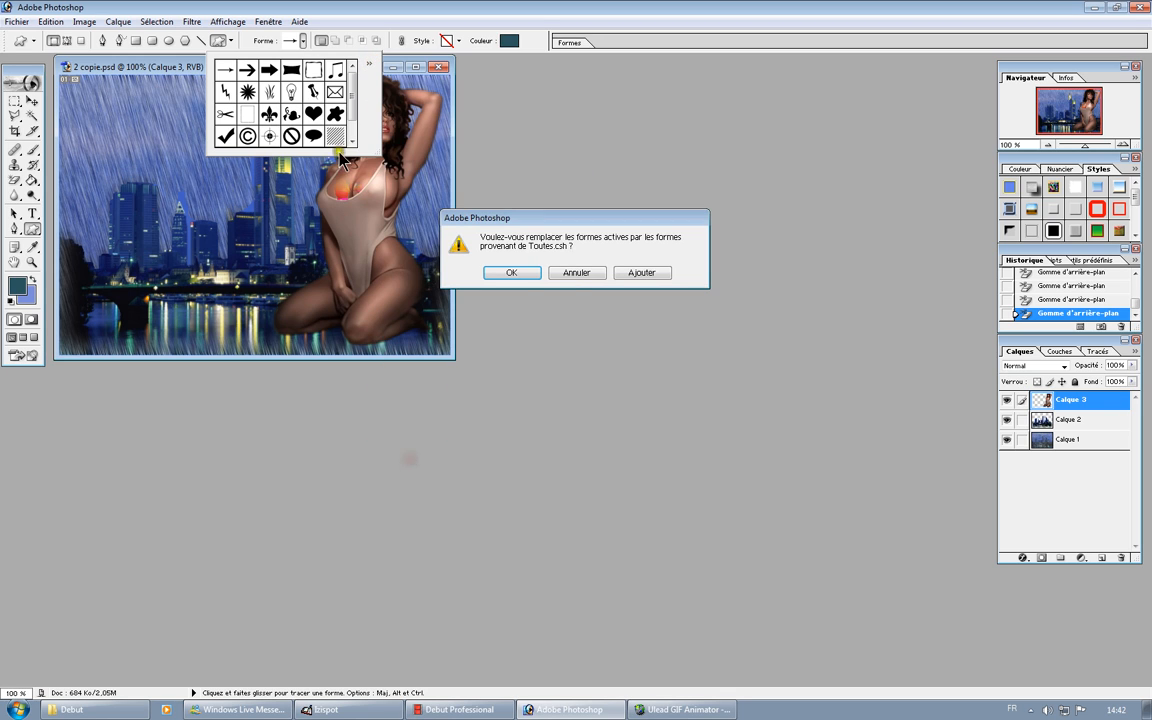
pyautogui.click(528, 272)
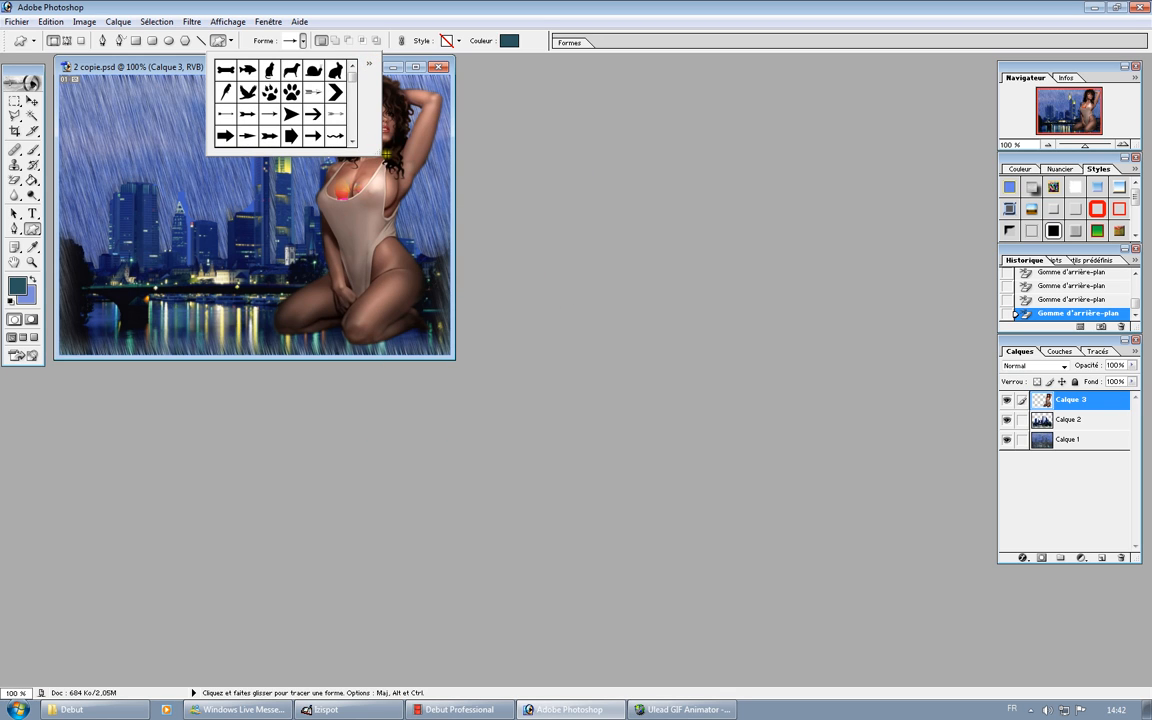
pyautogui.moveTo(383, 157); pyautogui.dragTo(455, 214)
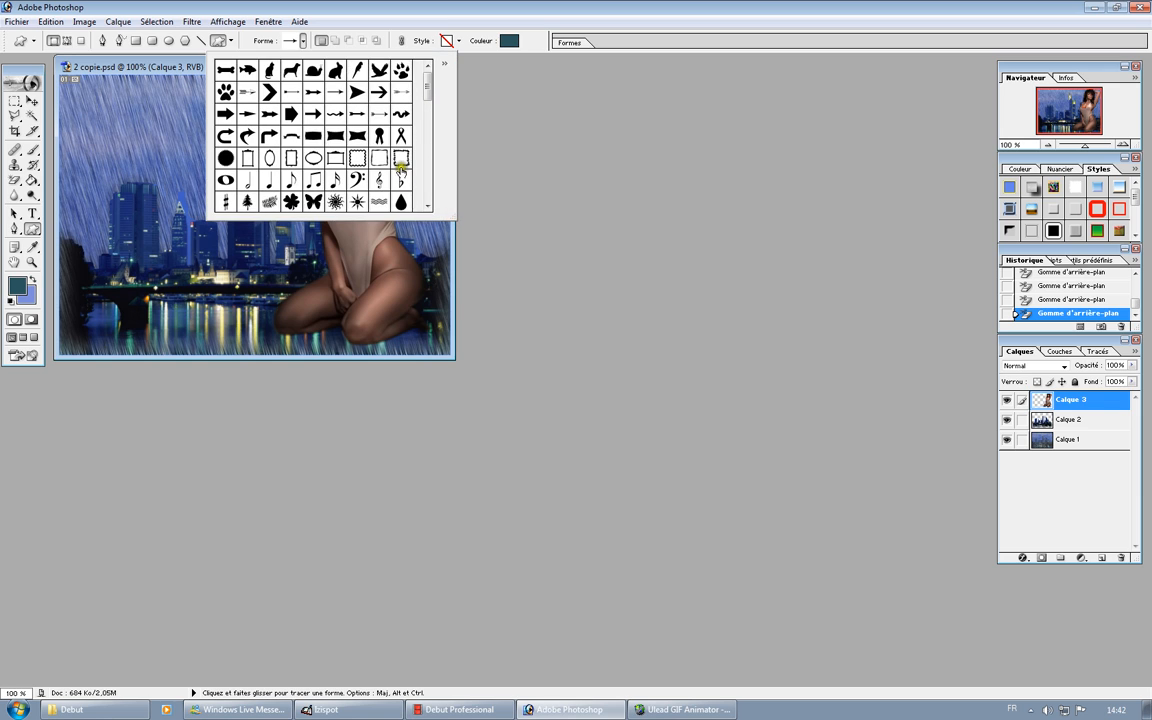
# Try drawing the wavy-lines custom shape across the skyline beside the woman, and undo the shape.
pyautogui.scroll(-2, 393, 172)
pyautogui.scroll(-3, 395, 169)
pyautogui.scroll(1, 397, 168)
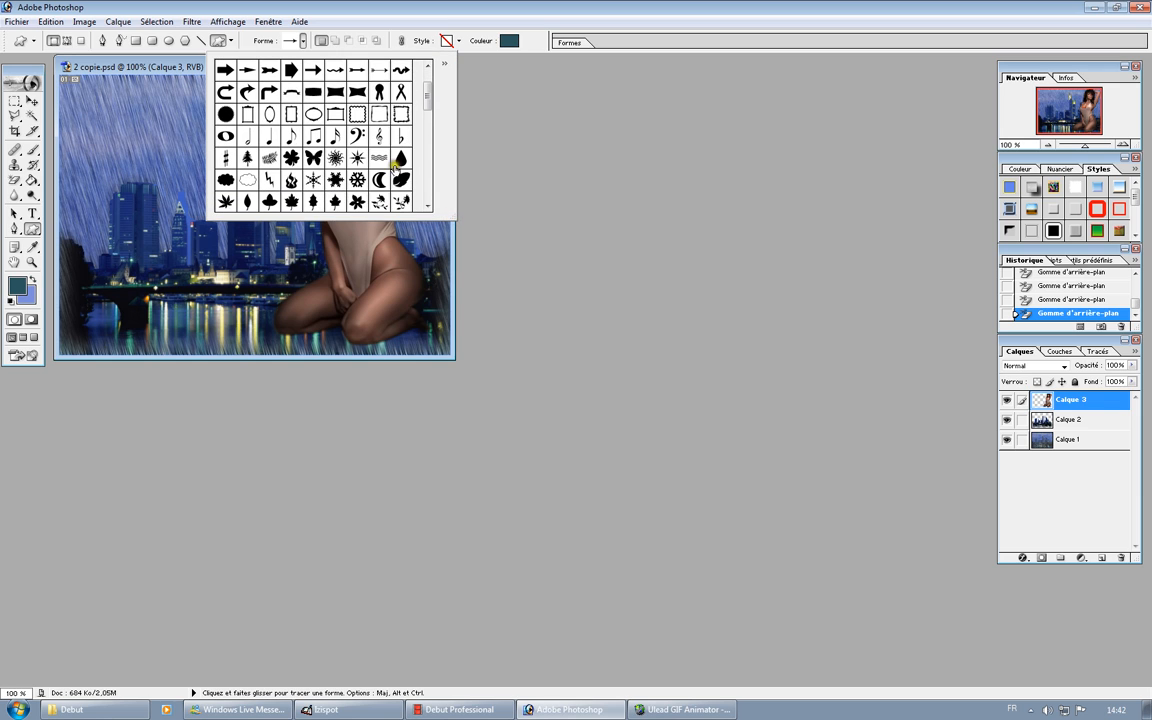
pyautogui.click(380, 158)
pyautogui.moveTo(85, 214)
pyautogui.mouseDown()
pyautogui.moveTo(238, 265)
pyautogui.moveTo(262, 317)
pyautogui.moveTo(285, 262)
pyautogui.moveTo(303, 262)
pyautogui.mouseUp()
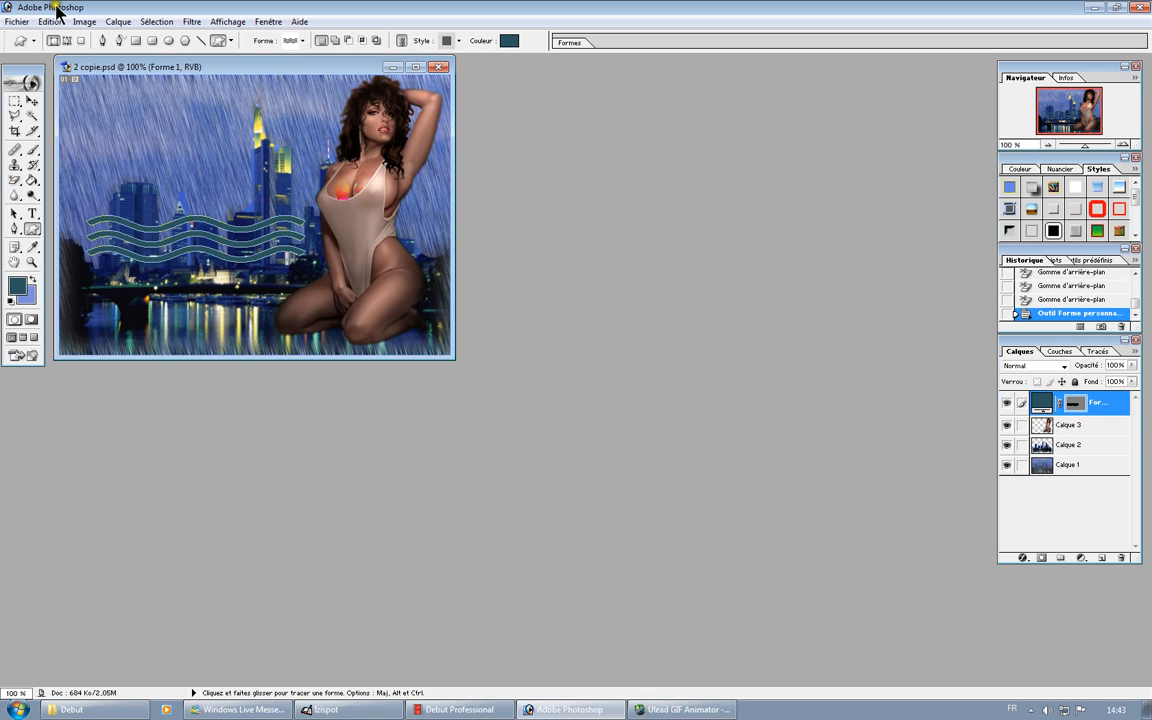
pyautogui.press('ctrl')
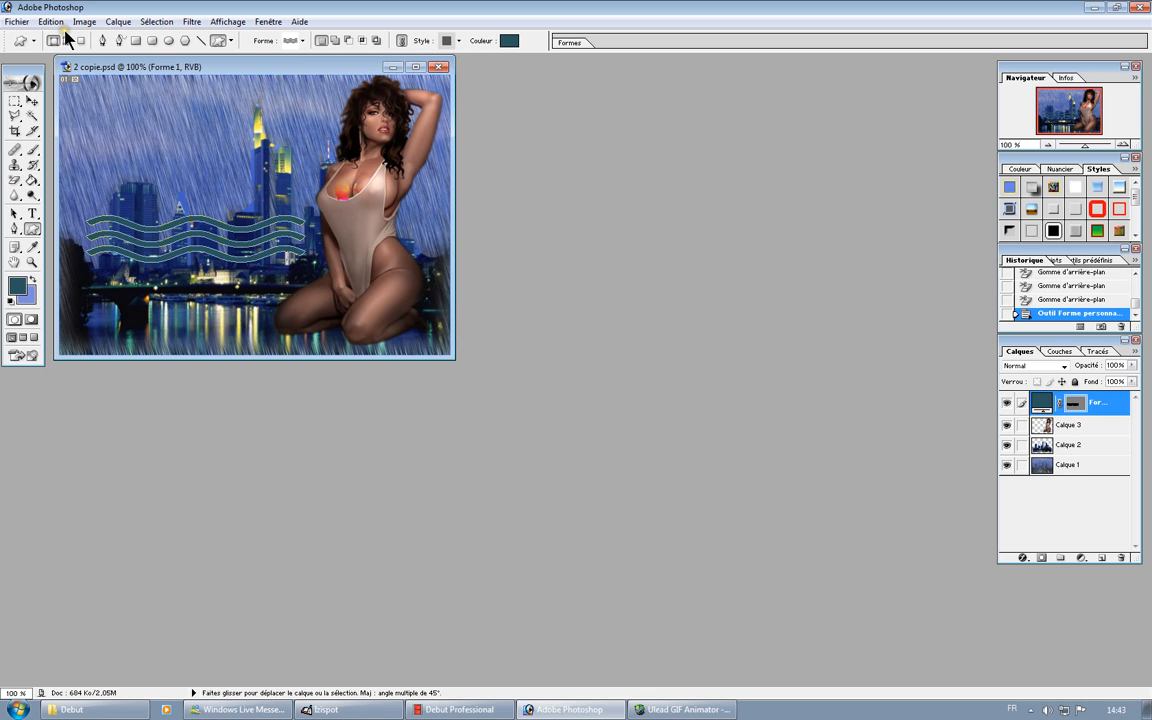
pyautogui.hotkey('ctrl', 'z')
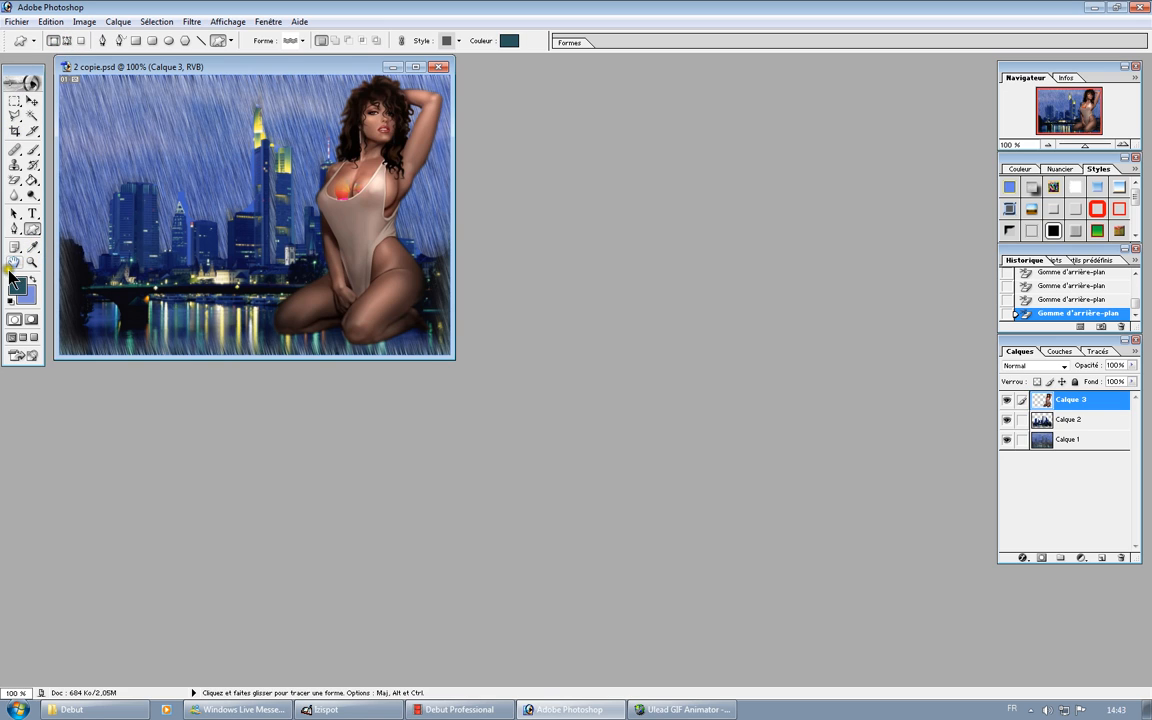
# Sample the foreground colour with the Eyedropper from the woman's swimsuit, and resample it from her brown thigh.
pyautogui.click(32, 246)
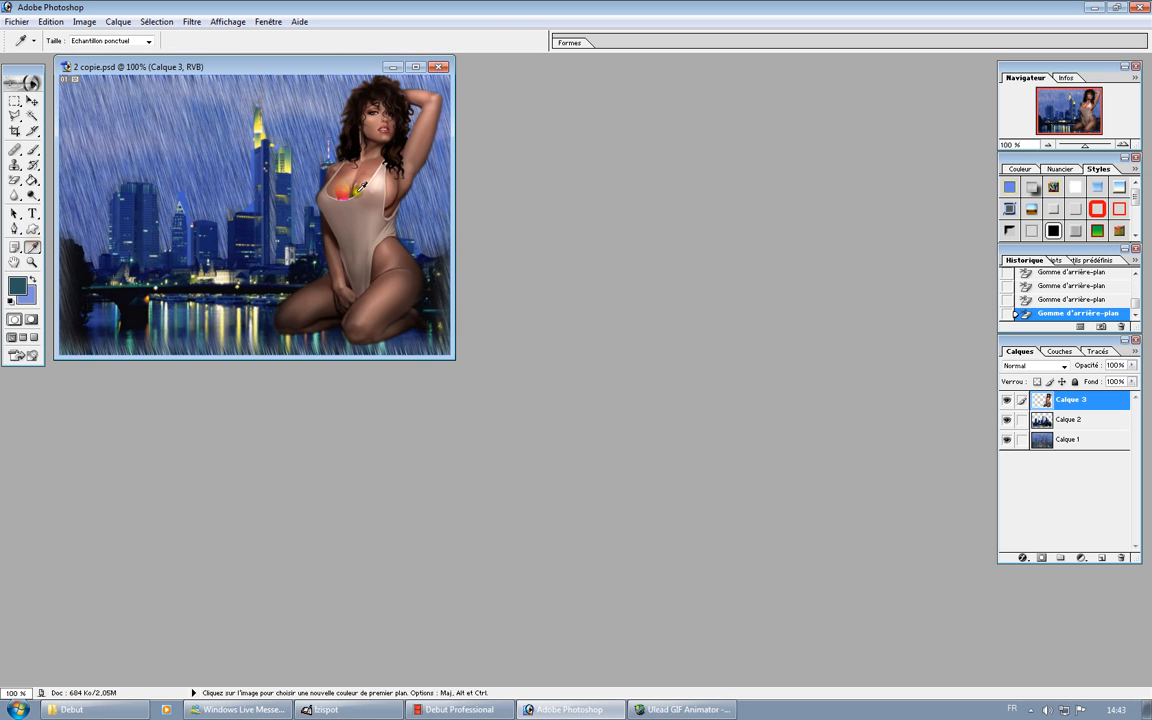
pyautogui.click(386, 208)
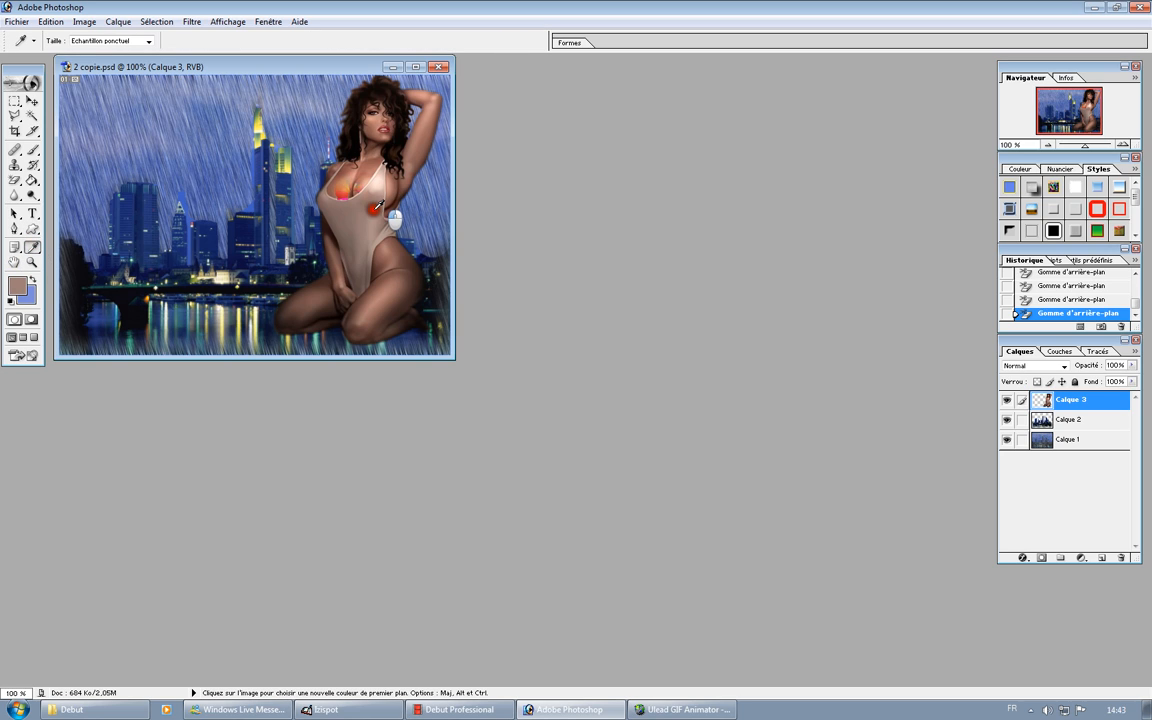
pyautogui.click(19, 288)
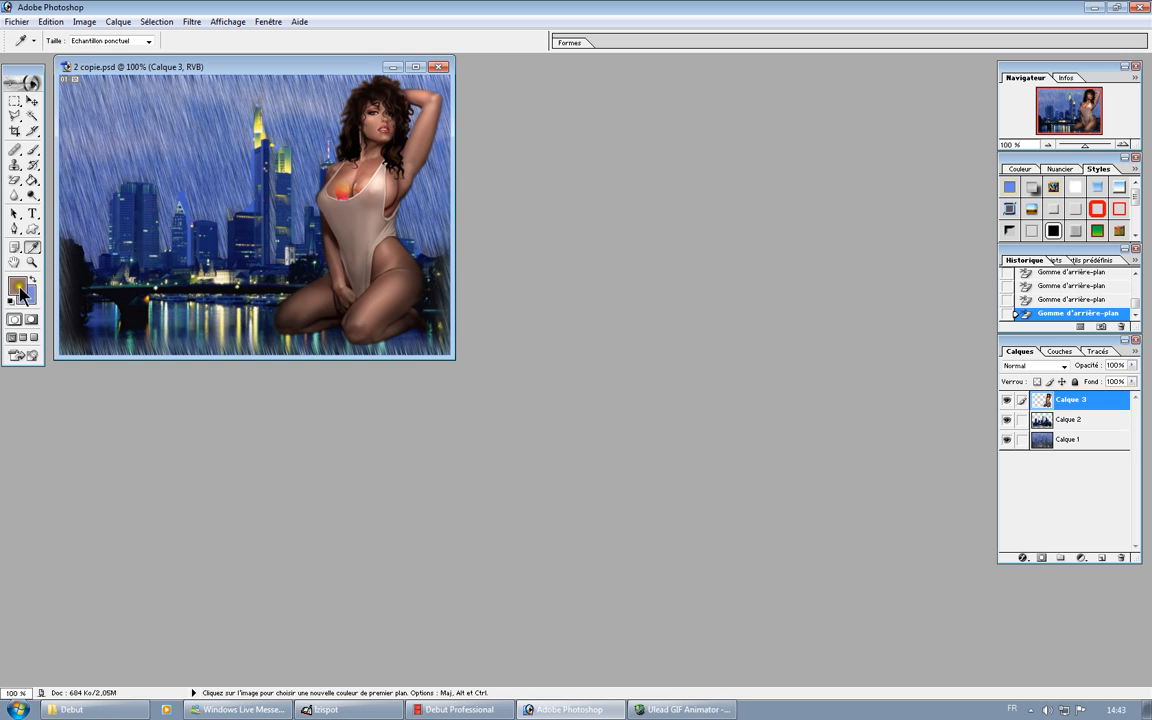
pyautogui.click(387, 259)
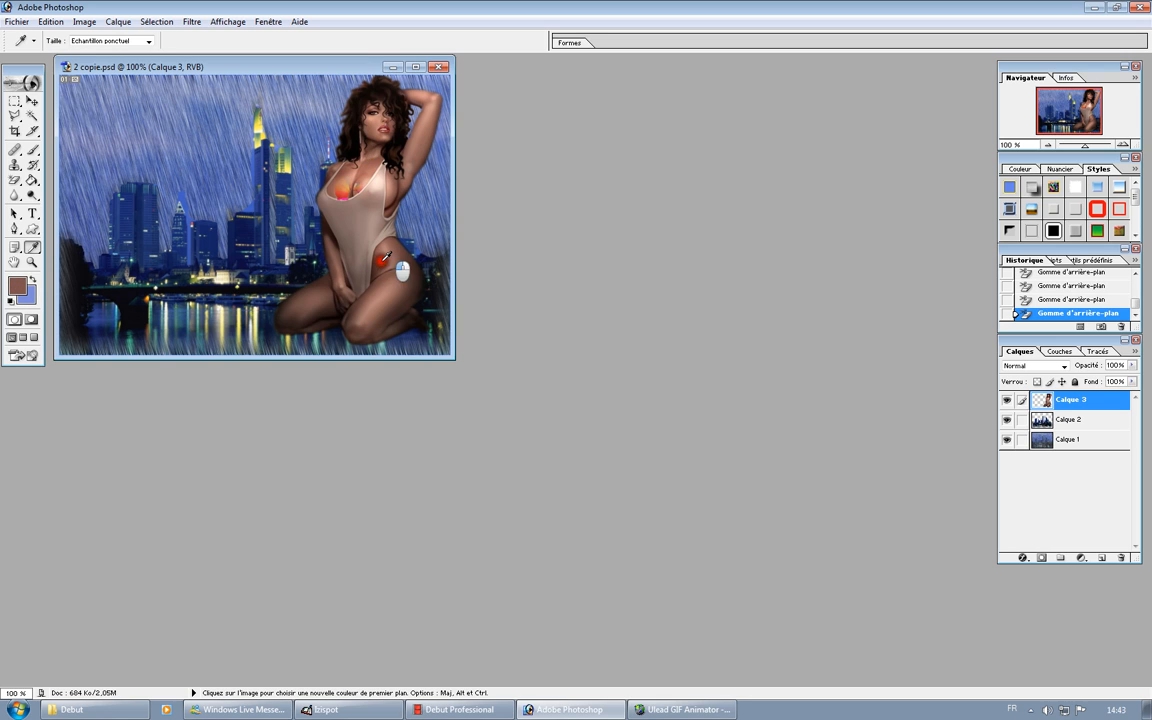
# Magnify the dark treeline and buildings at the skyline's left end to 500% with the Zoom tool.
pyautogui.click(32, 262)
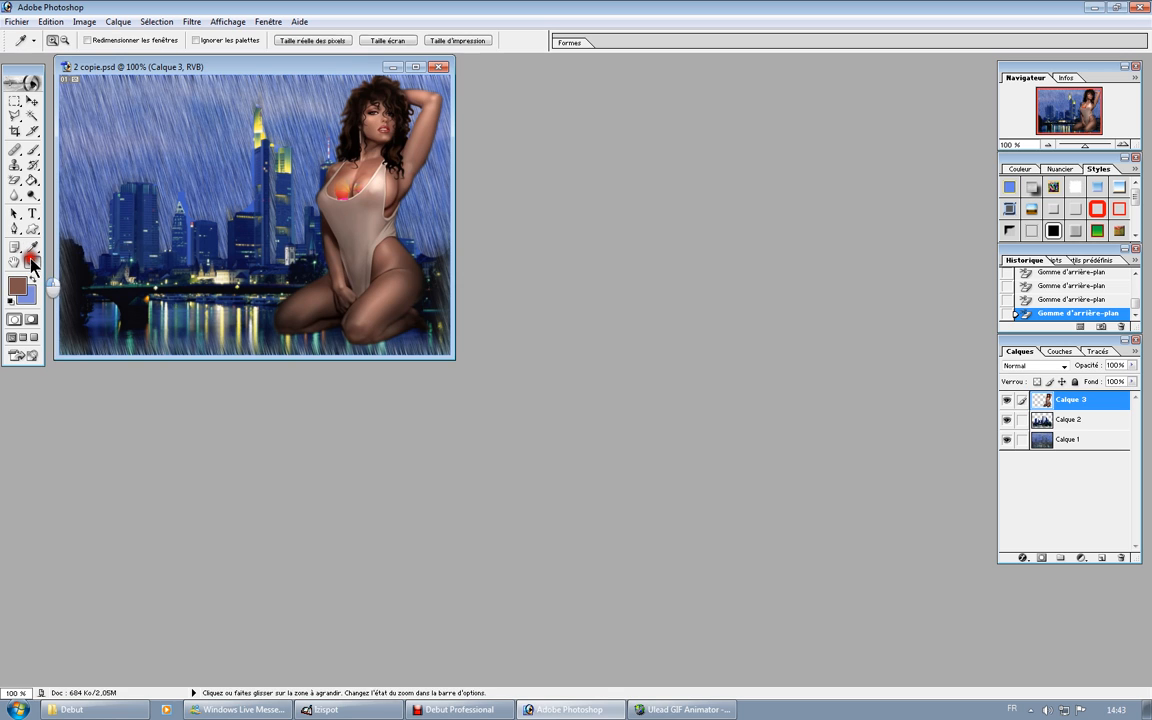
pyautogui.click(105, 224)
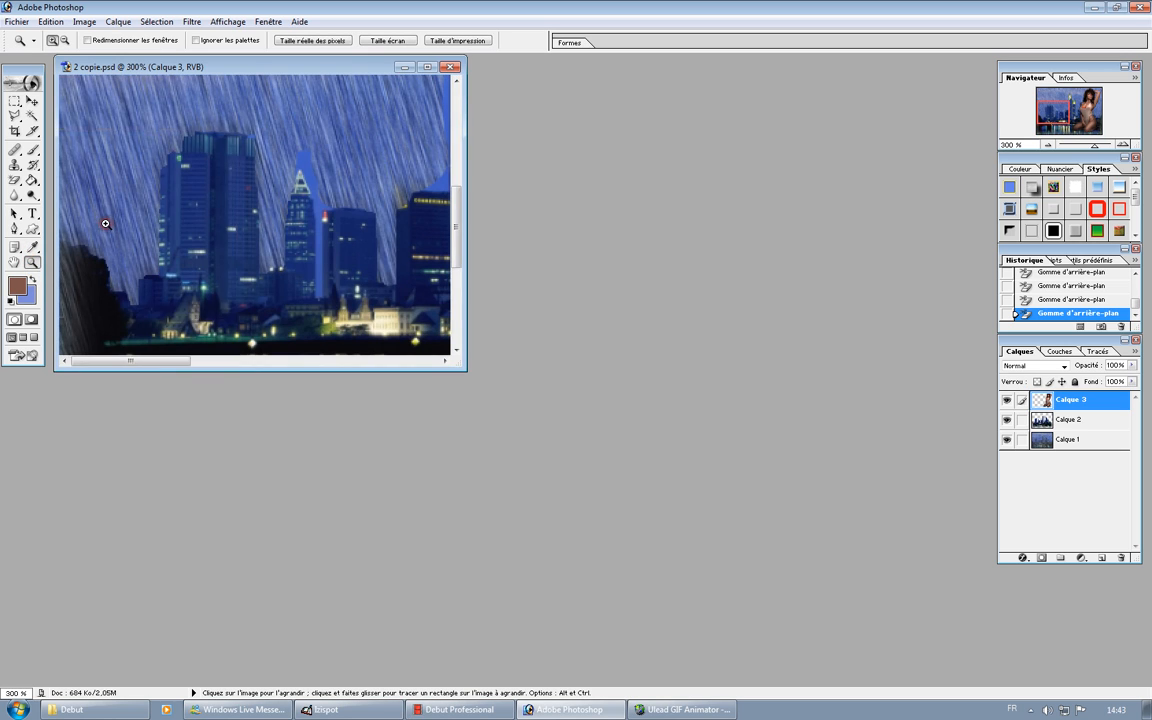
pyautogui.click(105, 224)
pyautogui.click(105, 224)
pyautogui.scroll(2, 104, 223)
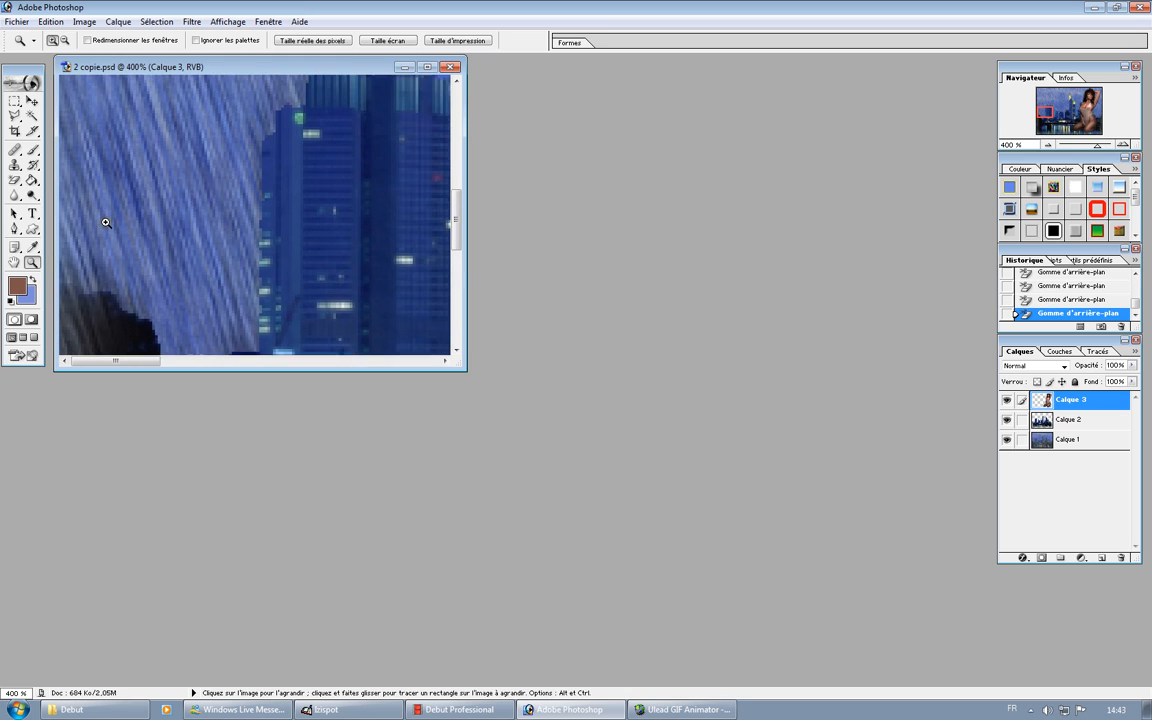
pyautogui.scroll(-2, 105, 223)
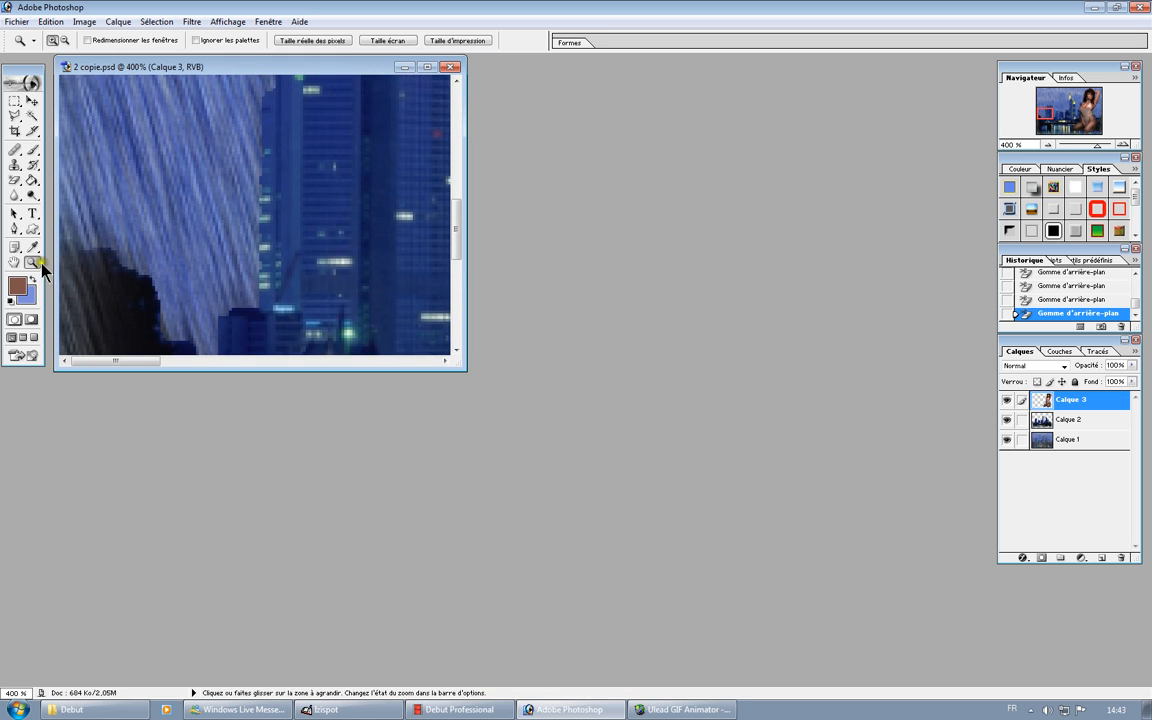
pyautogui.click(153, 234)
pyautogui.scroll(-2, 154, 233)
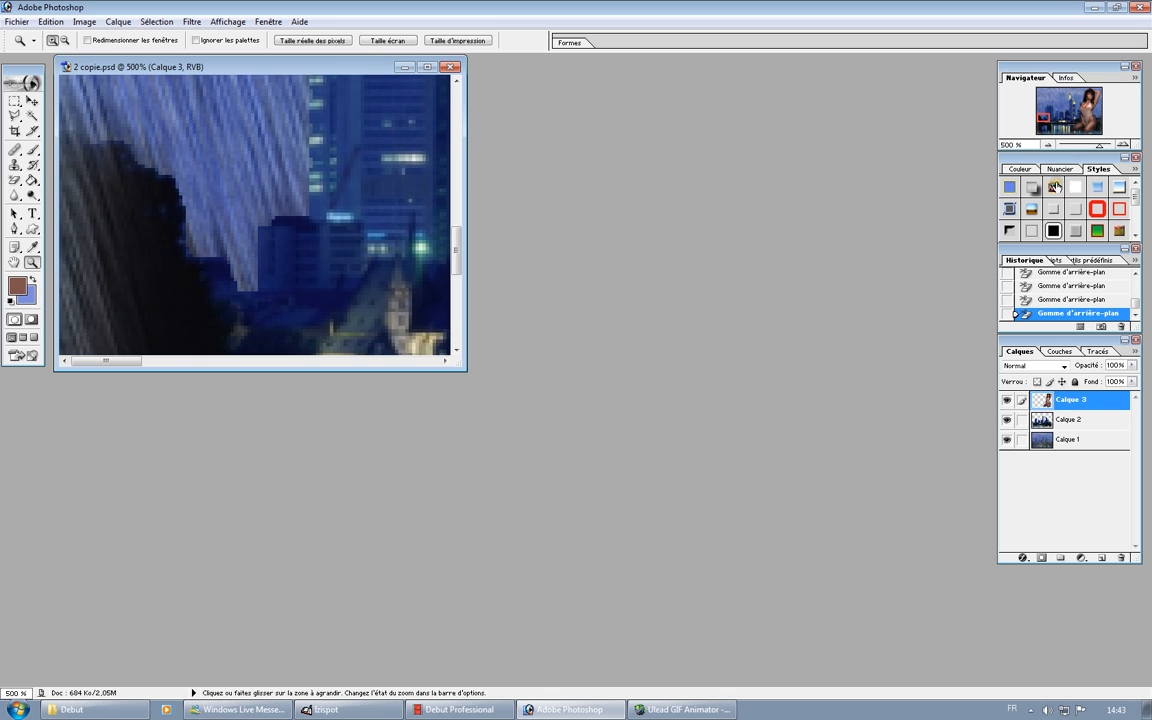
# Set the foreground colour to teal (R 0, V 170, B 164) from the colour spectrum, and replace it with a dark red swatch.
pyautogui.click(1022, 170)
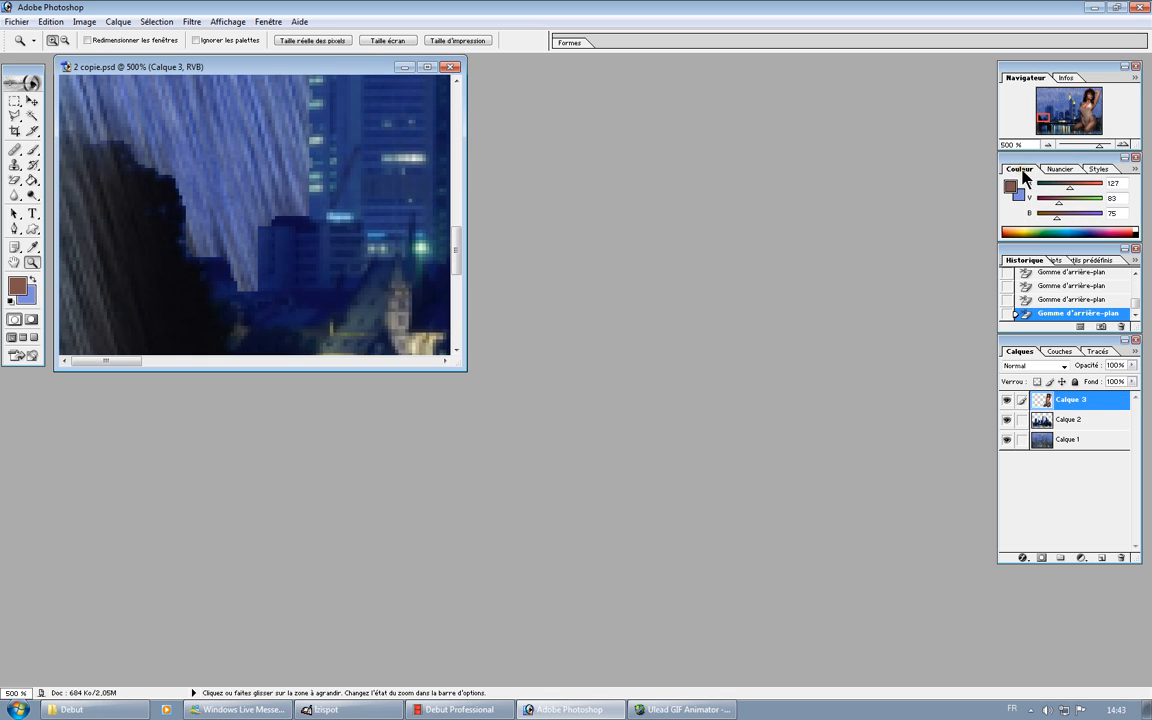
pyautogui.click(1060, 230)
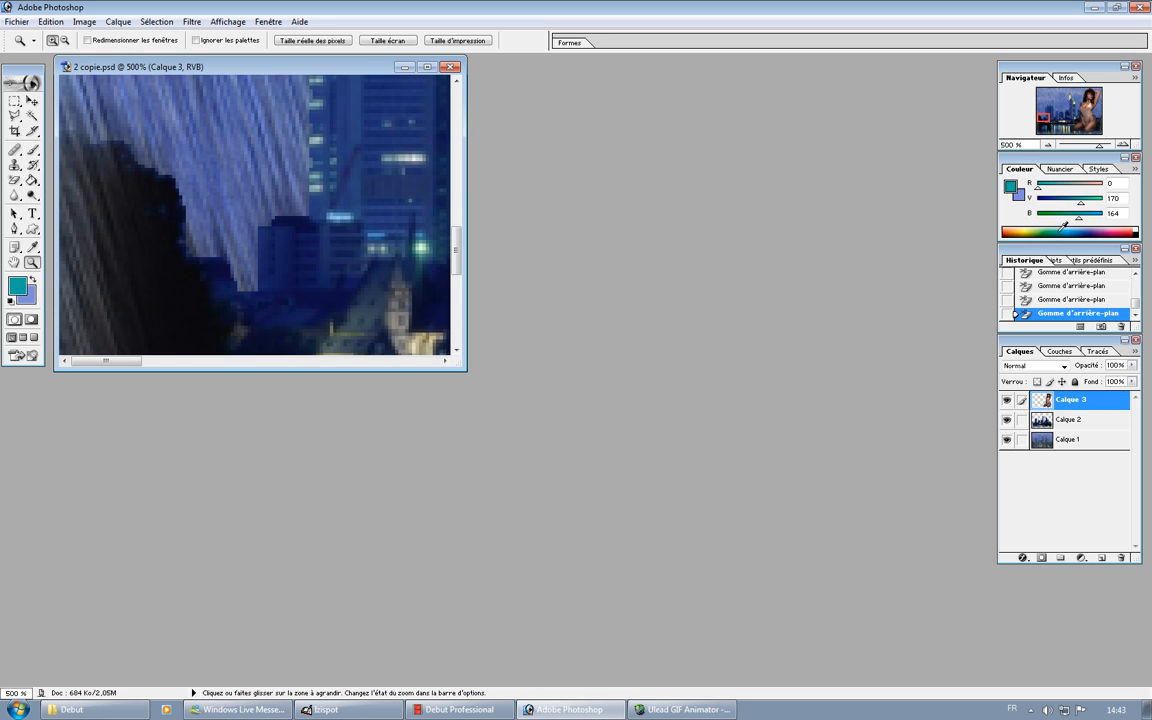
pyautogui.click(1062, 170)
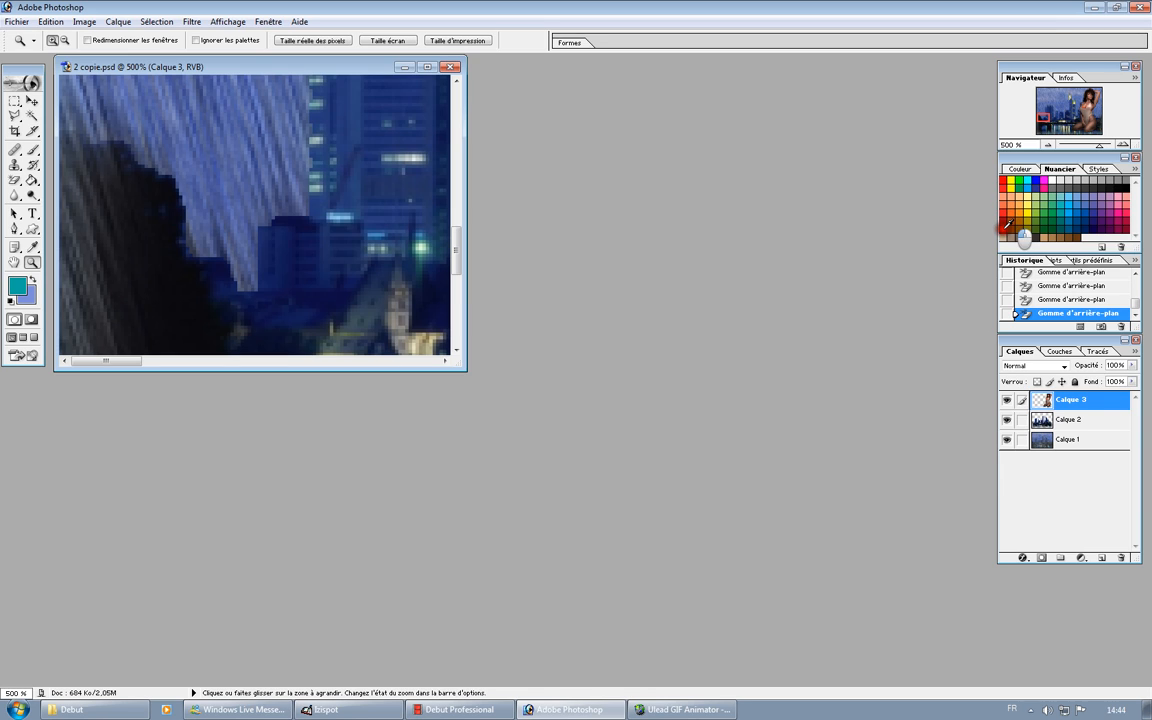
pyautogui.click(1008, 221)
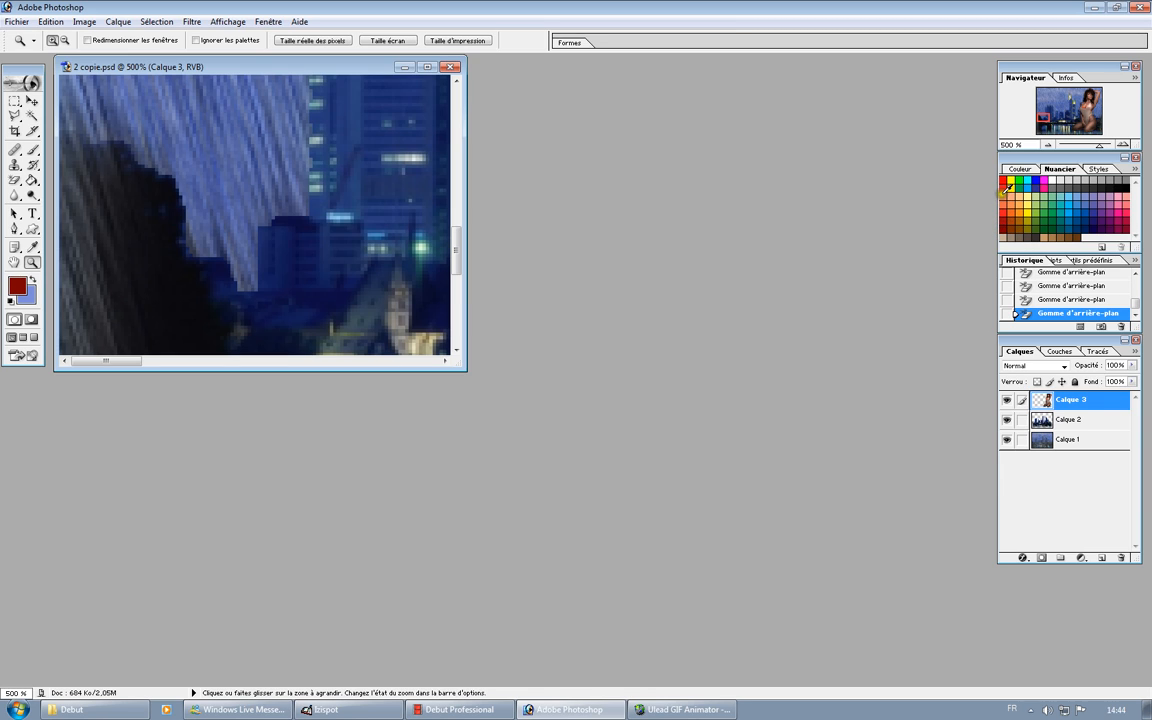
# Set the foreground colour to the bright red swatch and apply the blue gradient style with yellow outline to Calque 3, viewing the image at 95.12%.
pyautogui.click(1005, 182)
pyautogui.click(1095, 169)
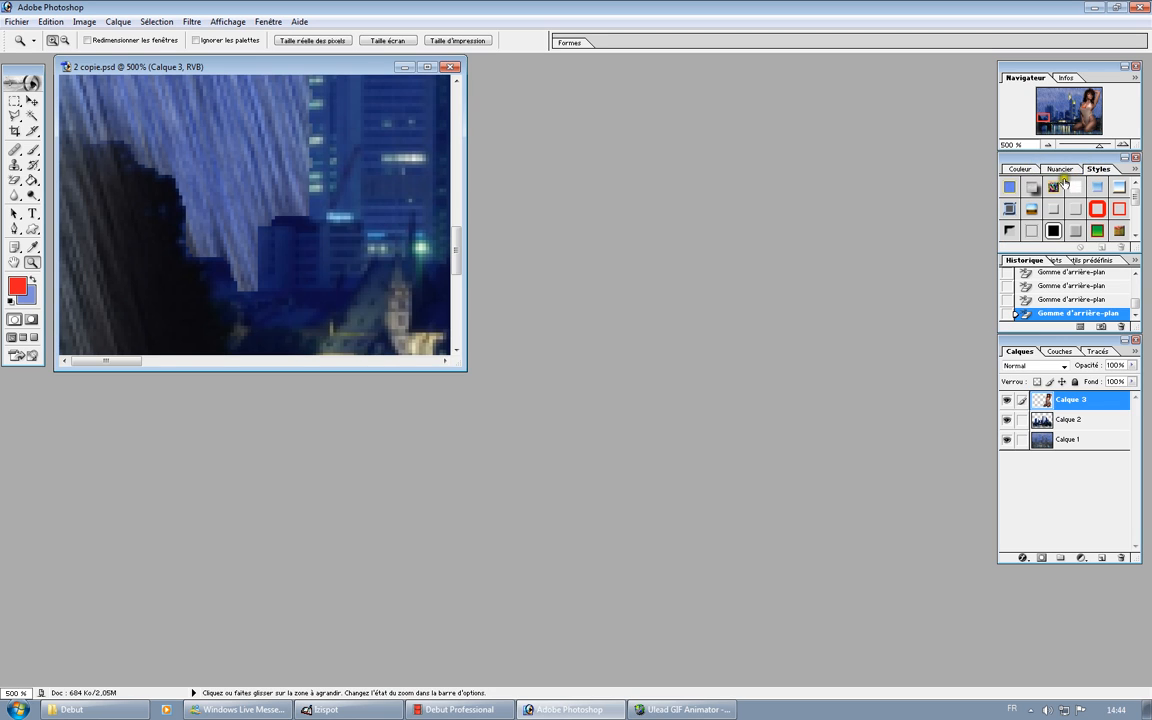
pyautogui.click(1011, 188)
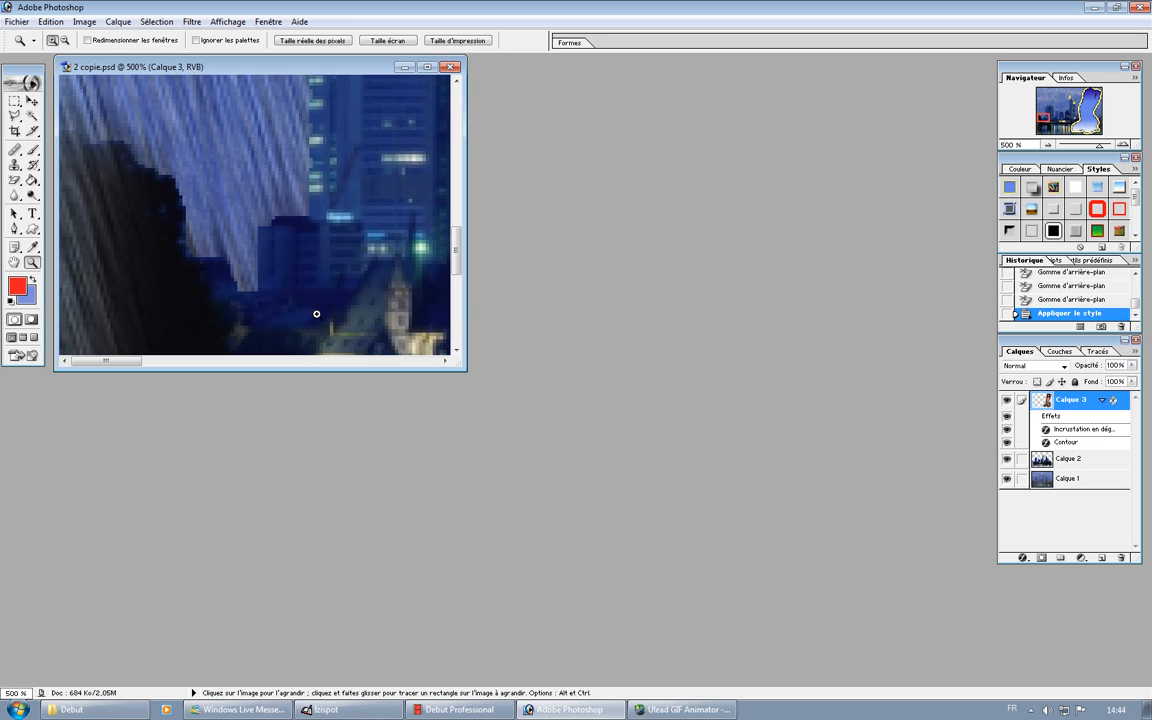
pyautogui.scroll(-2, 321, 309)
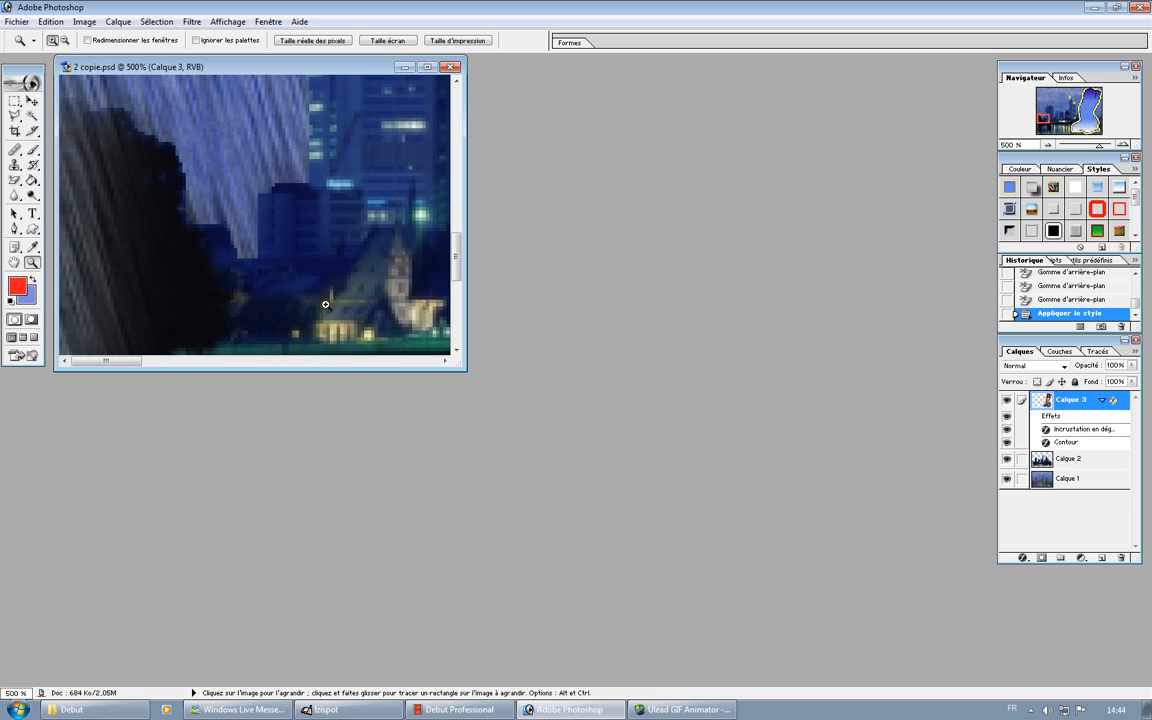
pyautogui.click(1083, 145)
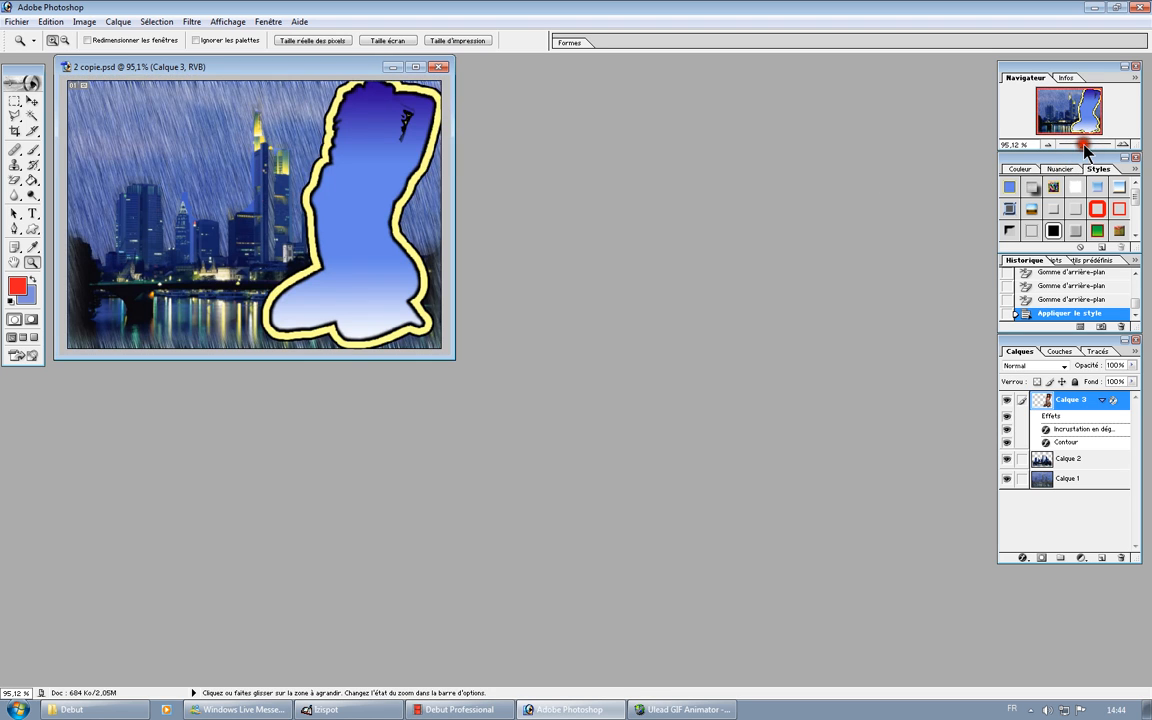
pyautogui.moveTo(1084, 145); pyautogui.dragTo(1084, 145)
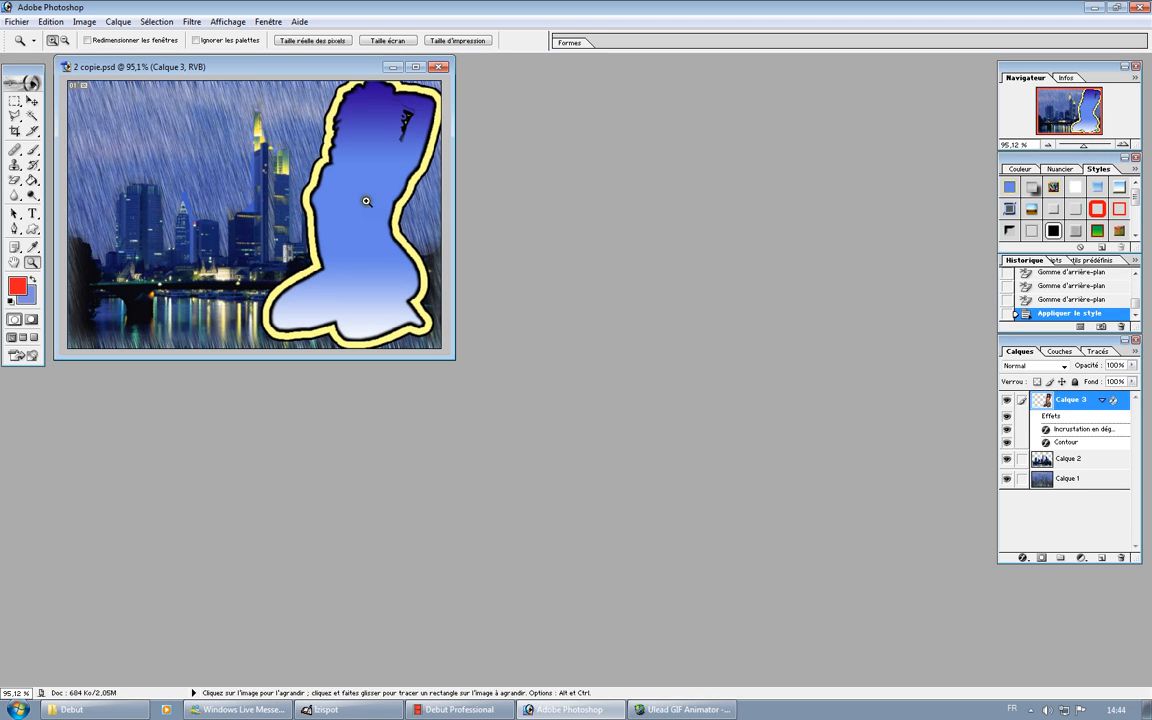
# Try the brushed grey, white spray, chrome, blue-orange sunset and two see-through bevel preset styles on Calque 3 in turn.
pyautogui.click(1032, 187)
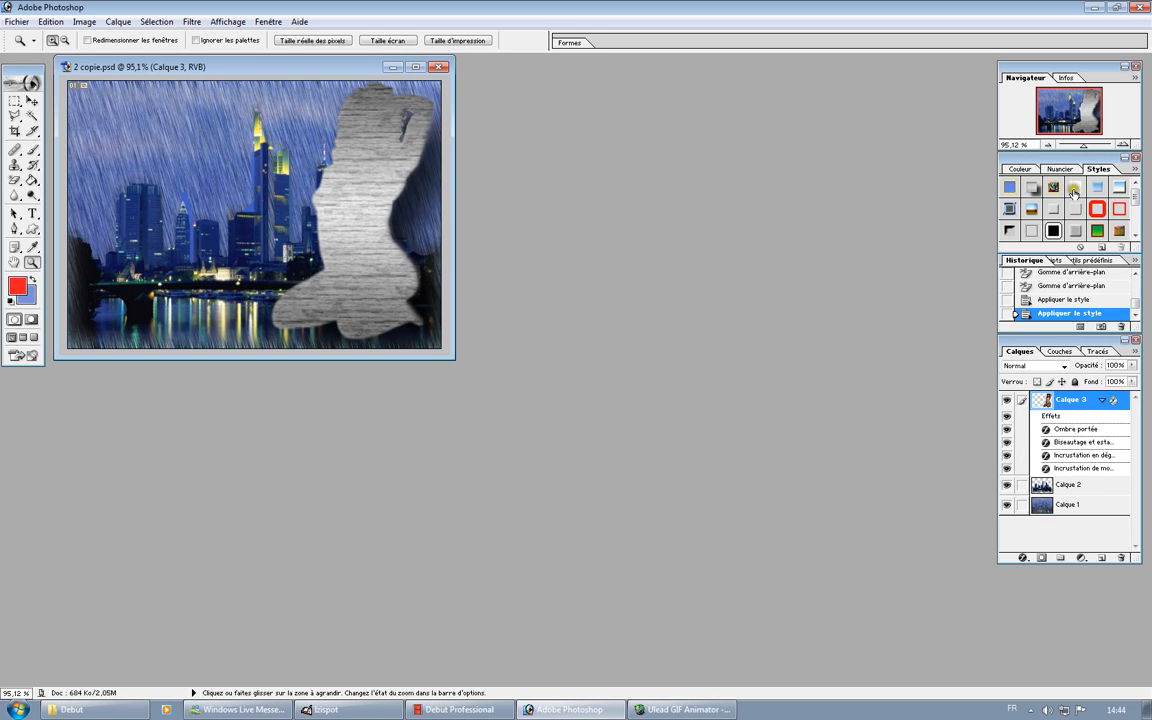
pyautogui.click(1069, 188)
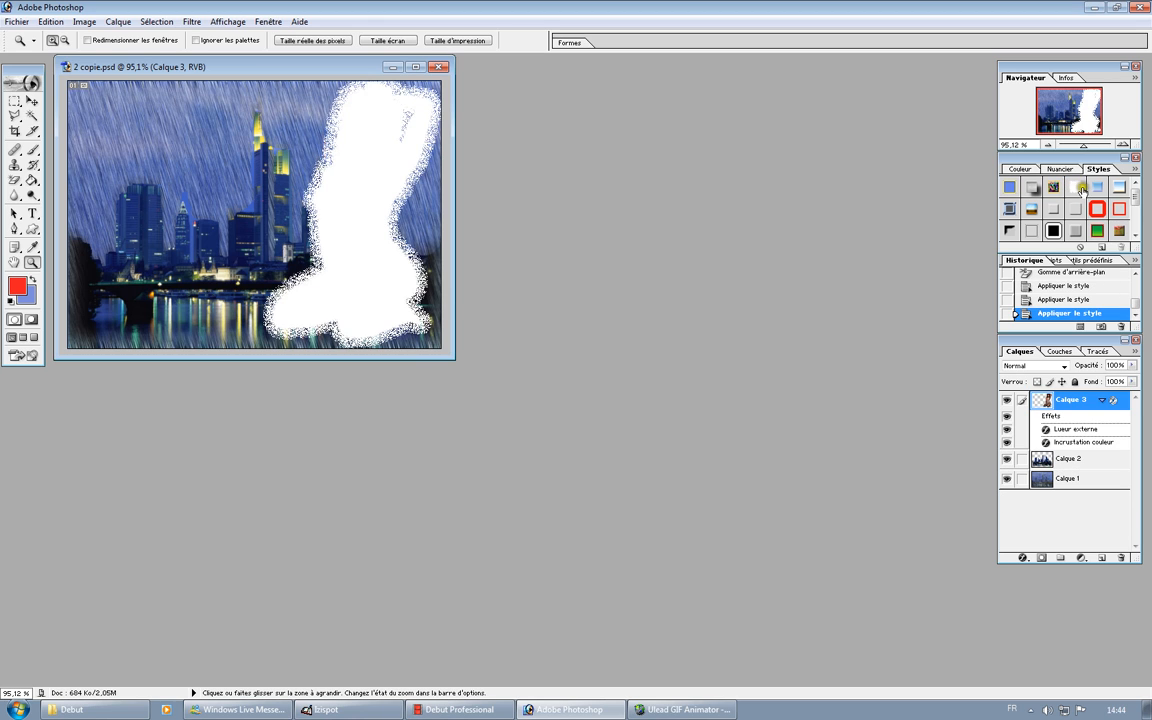
pyautogui.click(1121, 187)
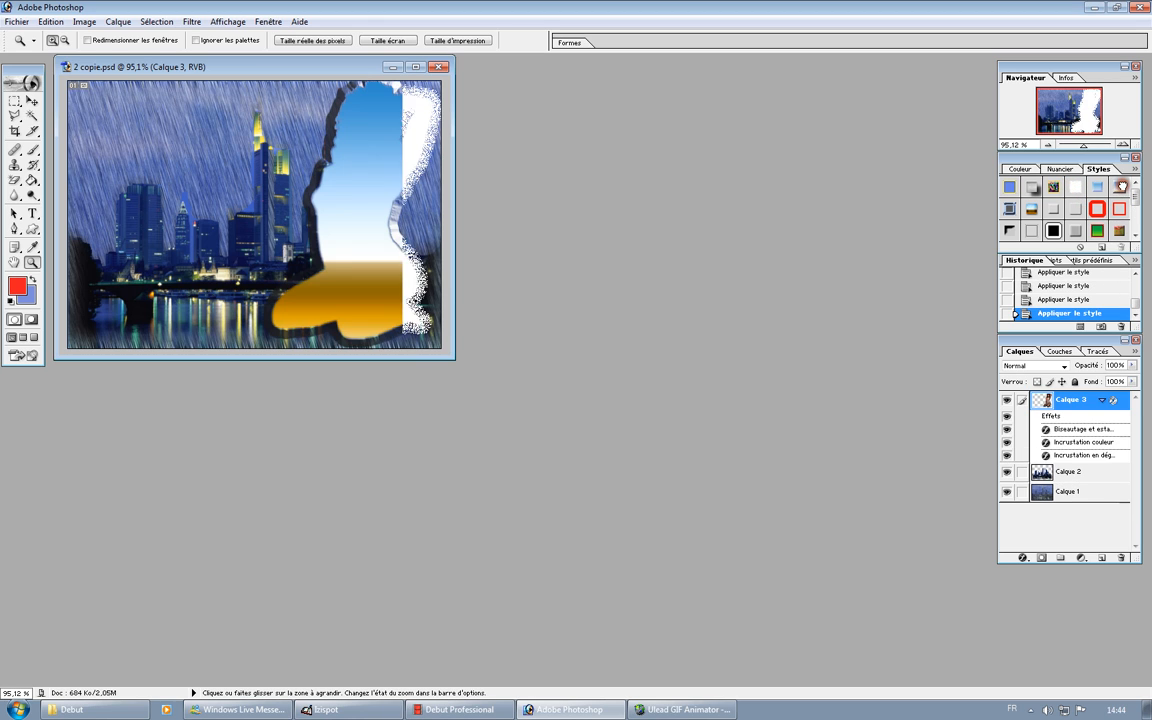
pyautogui.click(1010, 208)
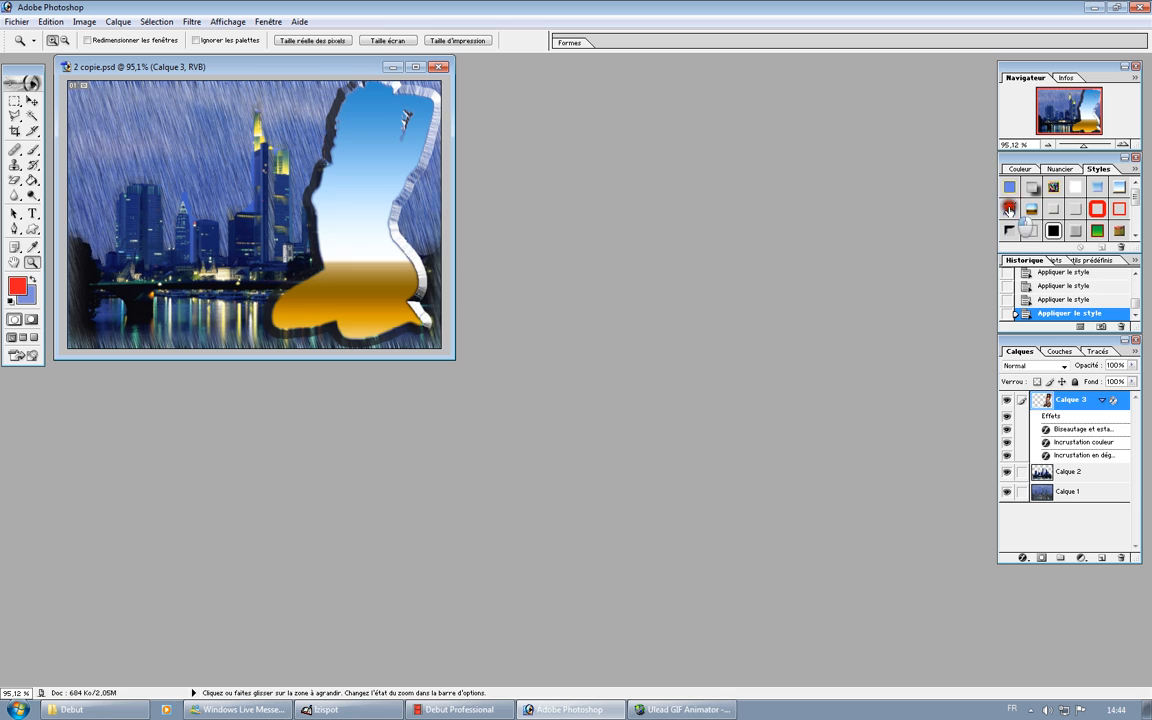
pyautogui.click(1032, 210)
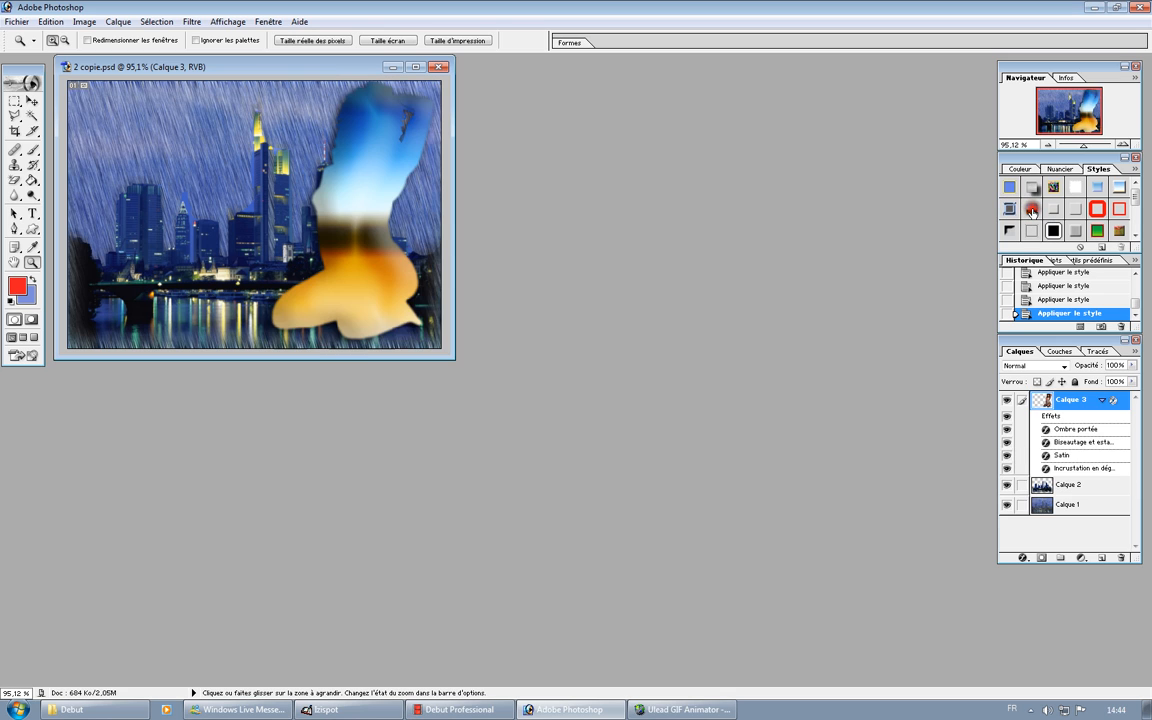
pyautogui.click(1058, 210)
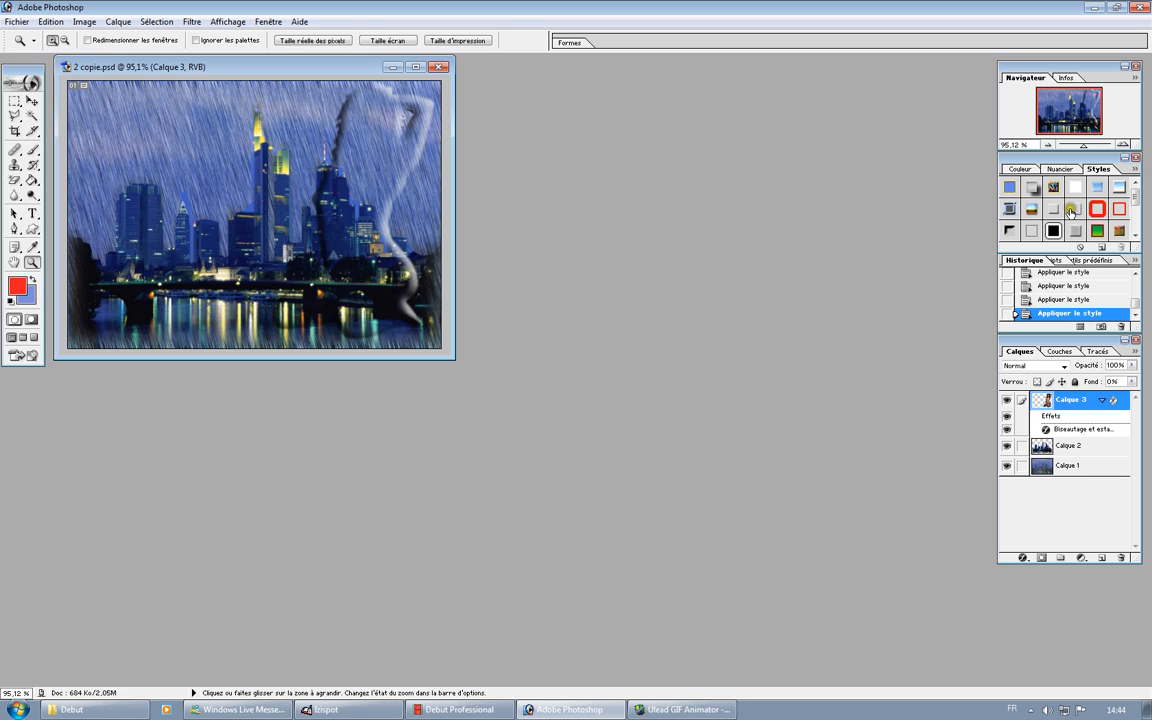
pyautogui.click(1071, 210)
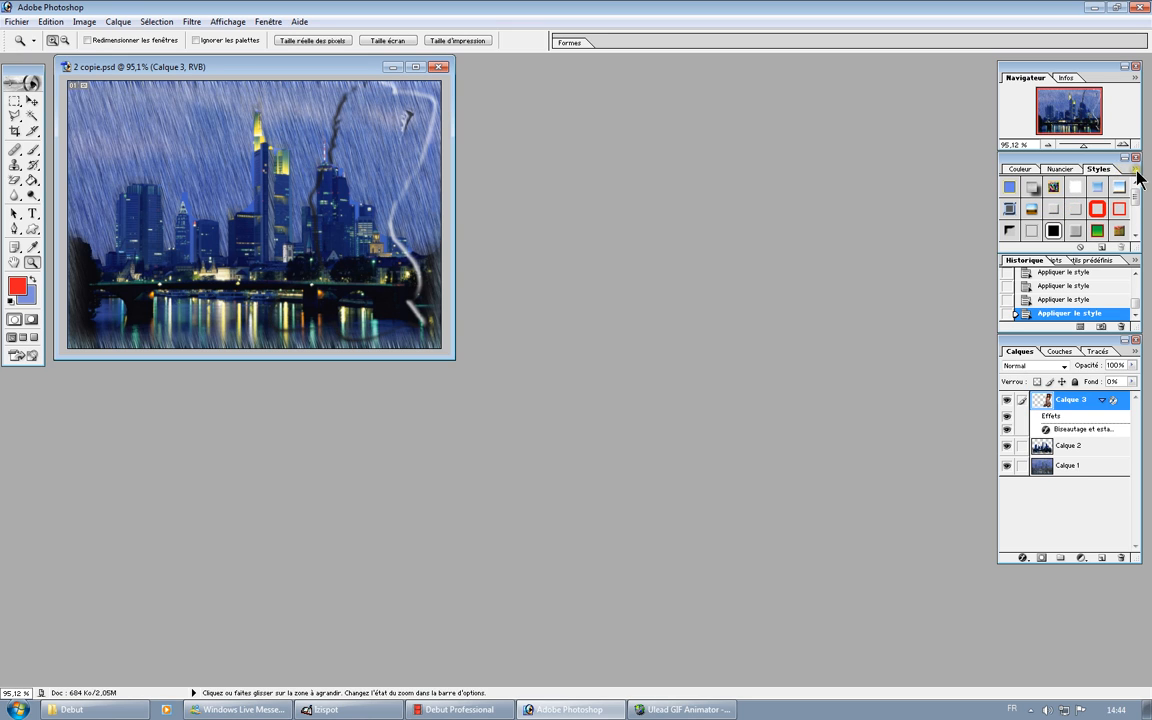
# Replace the current preset styles with the Effets d'image style set.
pyautogui.click(1135, 170)
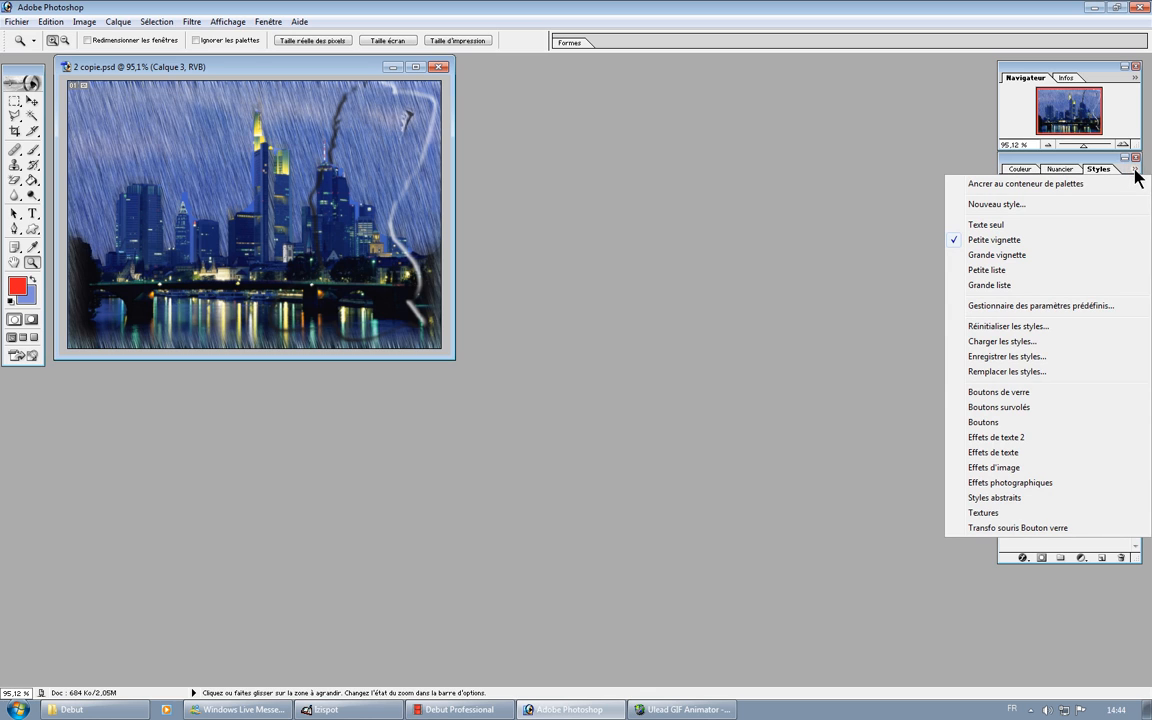
pyautogui.click(1005, 467)
pyautogui.click(505, 270)
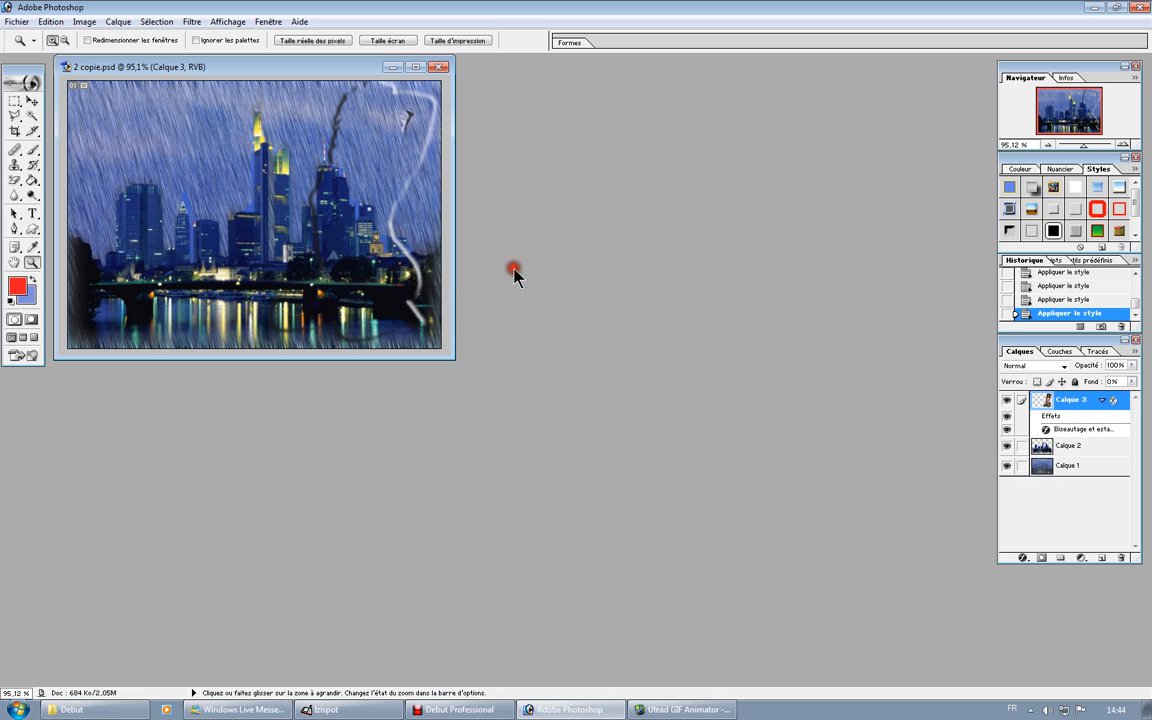
# Apply several Effets d'image styles to Calque 3 in turn, including purple, sepia and bumpy relief, ending with the light streaked pattern overlay.
pyautogui.click(1031, 191)
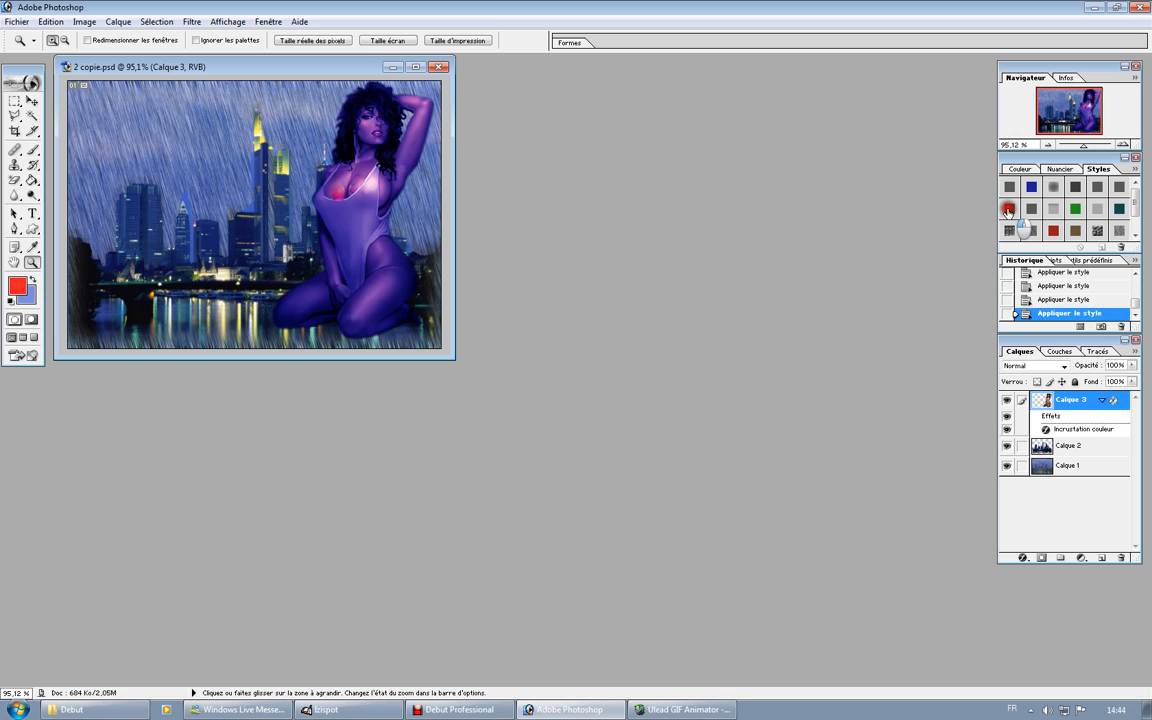
pyautogui.click(1008, 210)
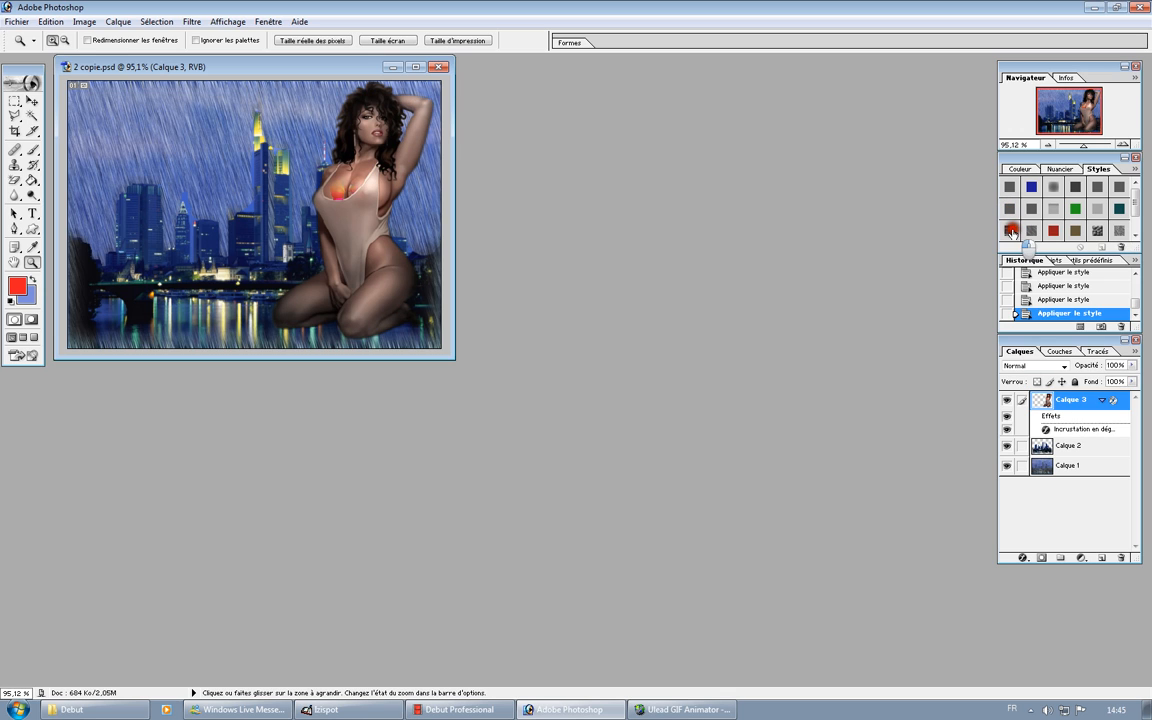
pyautogui.click(1031, 231)
pyautogui.click(1031, 231)
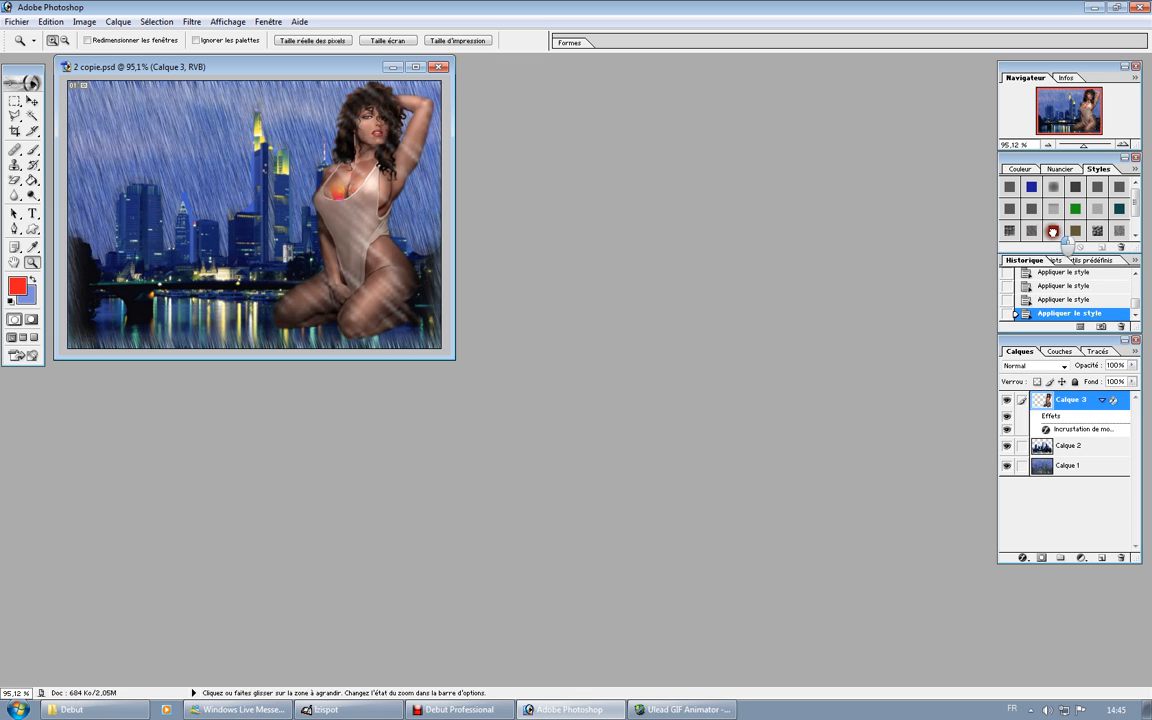
pyautogui.click(1053, 231)
pyautogui.click(1075, 232)
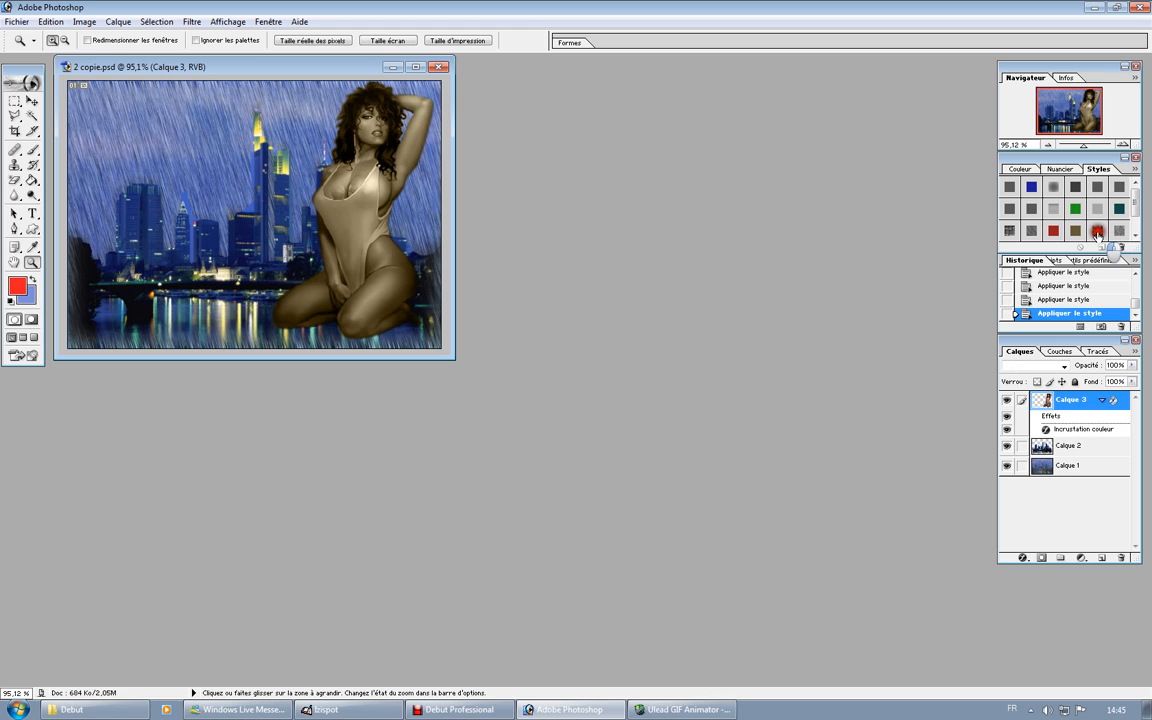
pyautogui.click(1097, 232)
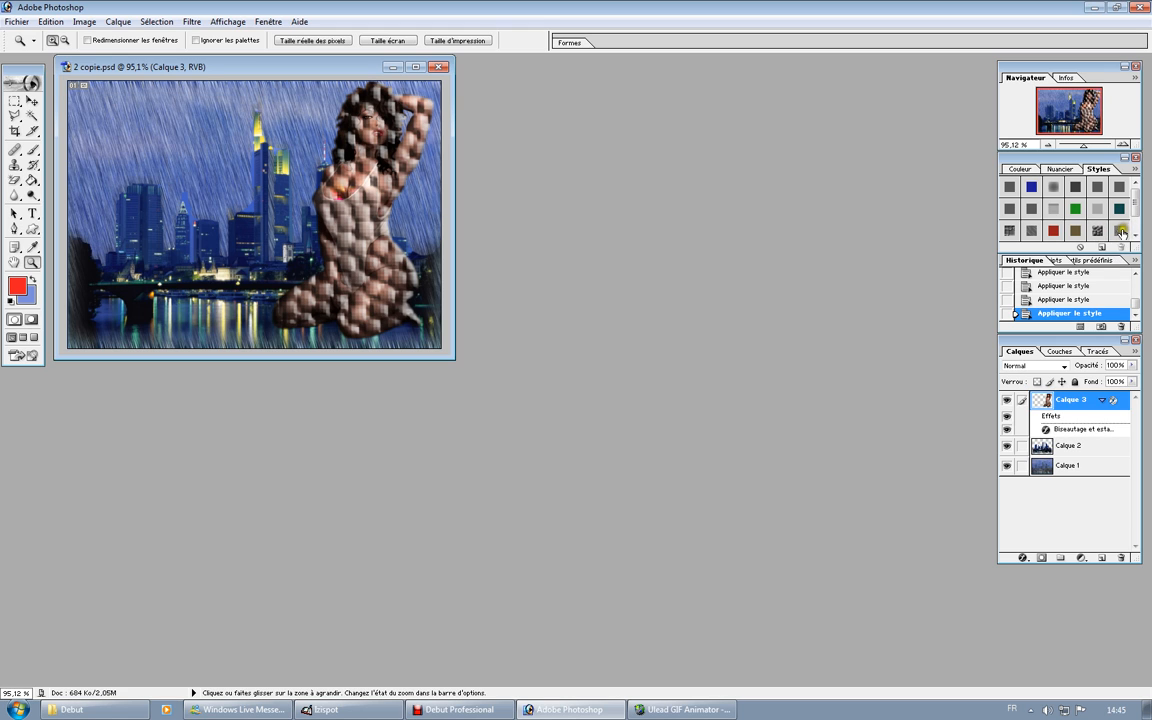
pyautogui.click(1120, 232)
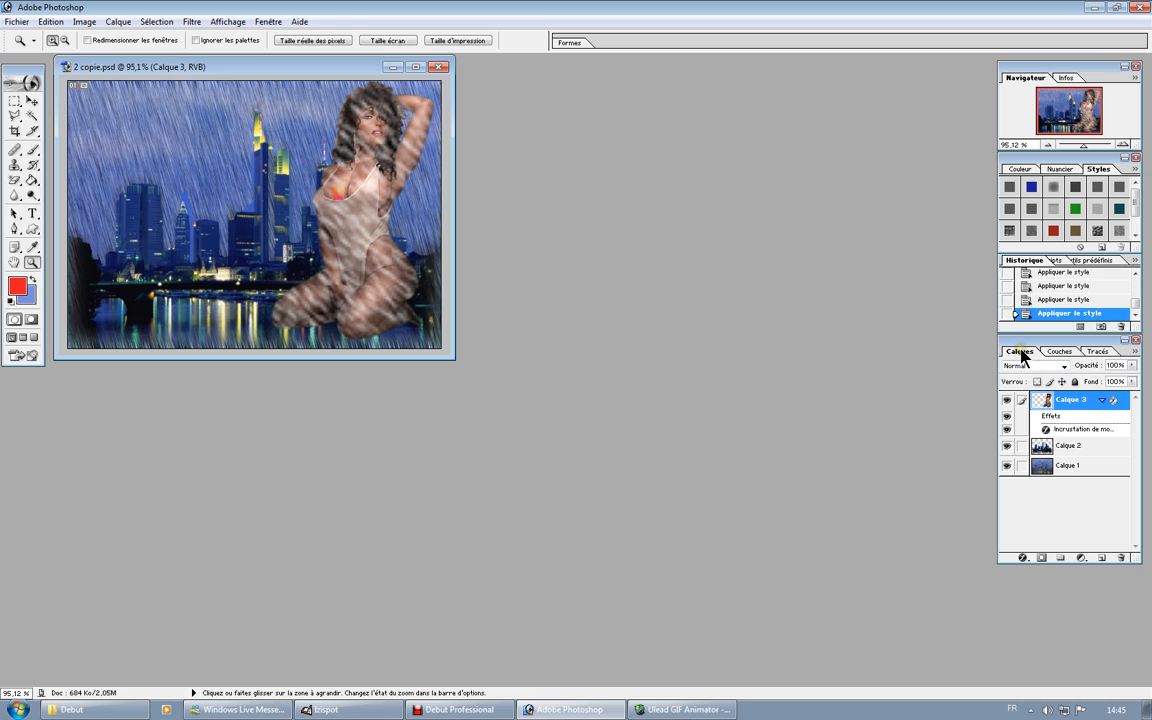
# Select Calque 1 from the layers listed under the sky with the Move tool, and reduce its opacity to 81%.
pyautogui.click(32, 101)
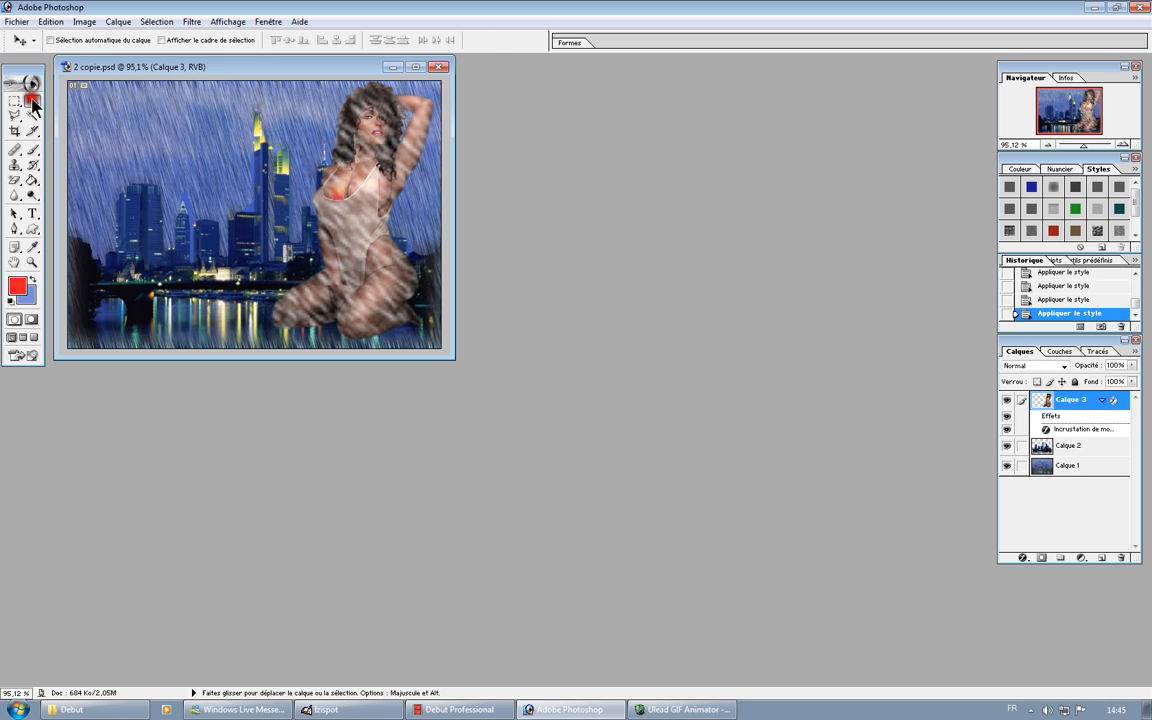
pyautogui.rightClick(194, 153)
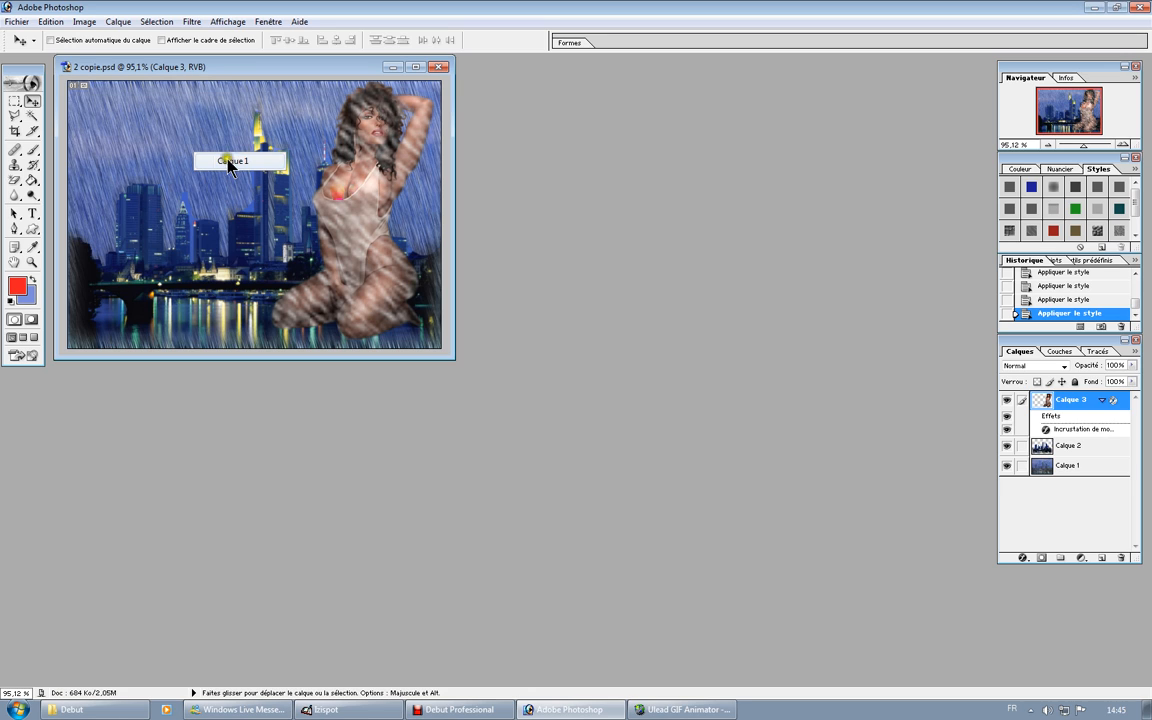
pyautogui.click(230, 161)
pyautogui.rightClick(391, 222)
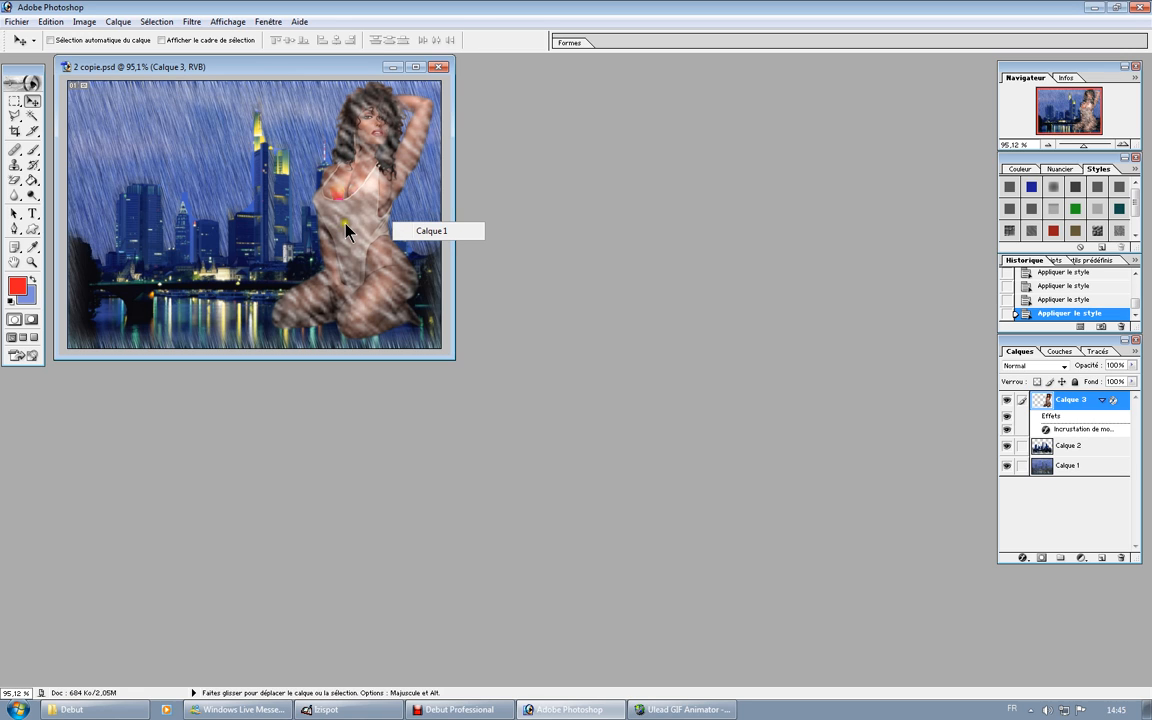
pyautogui.rightClick(346, 225)
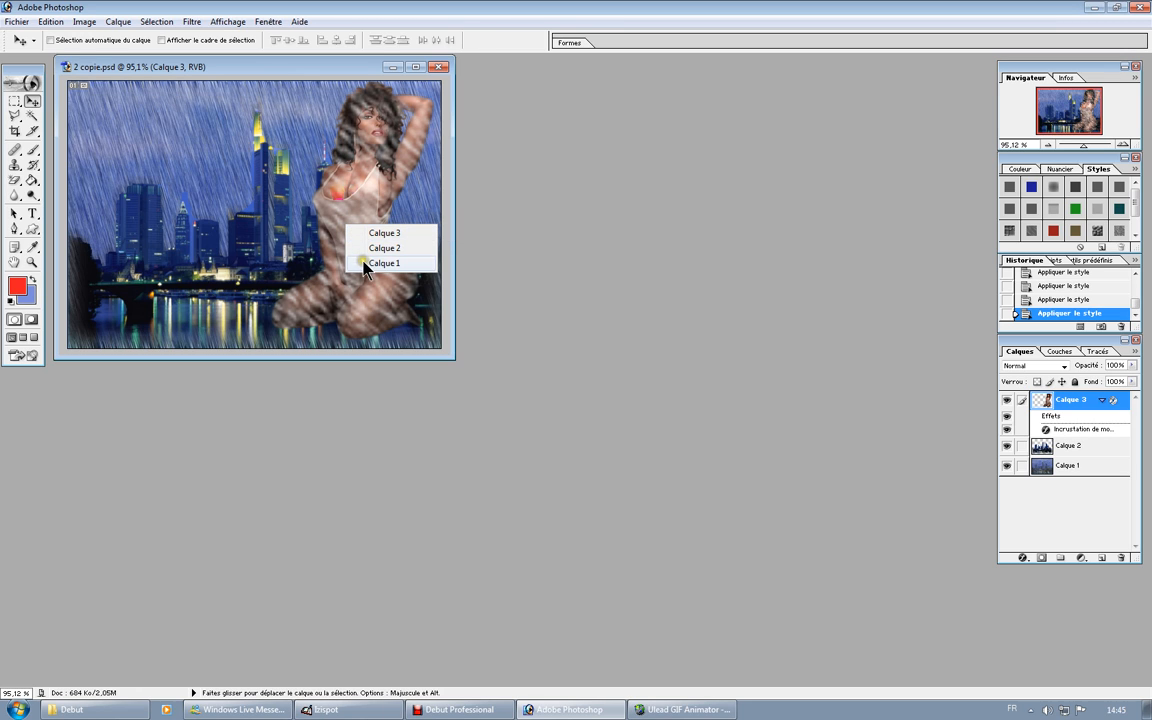
pyautogui.click(193, 183)
pyautogui.rightClick(193, 185)
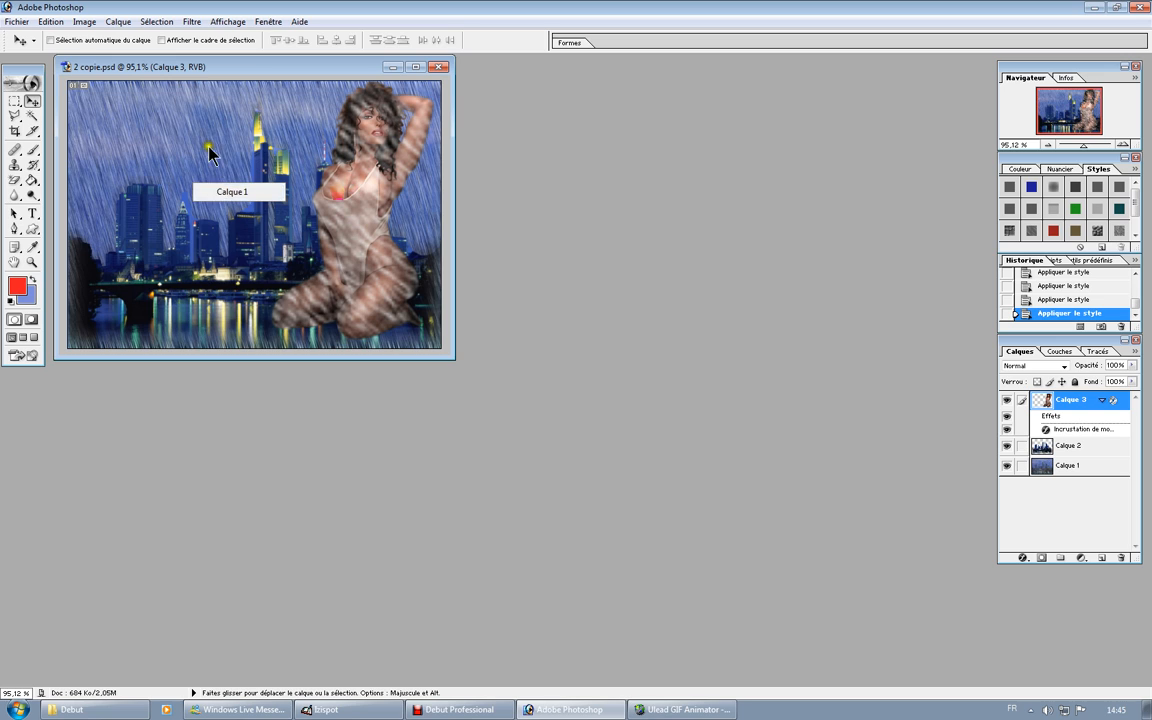
pyautogui.rightClick(212, 158)
pyautogui.click(232, 157)
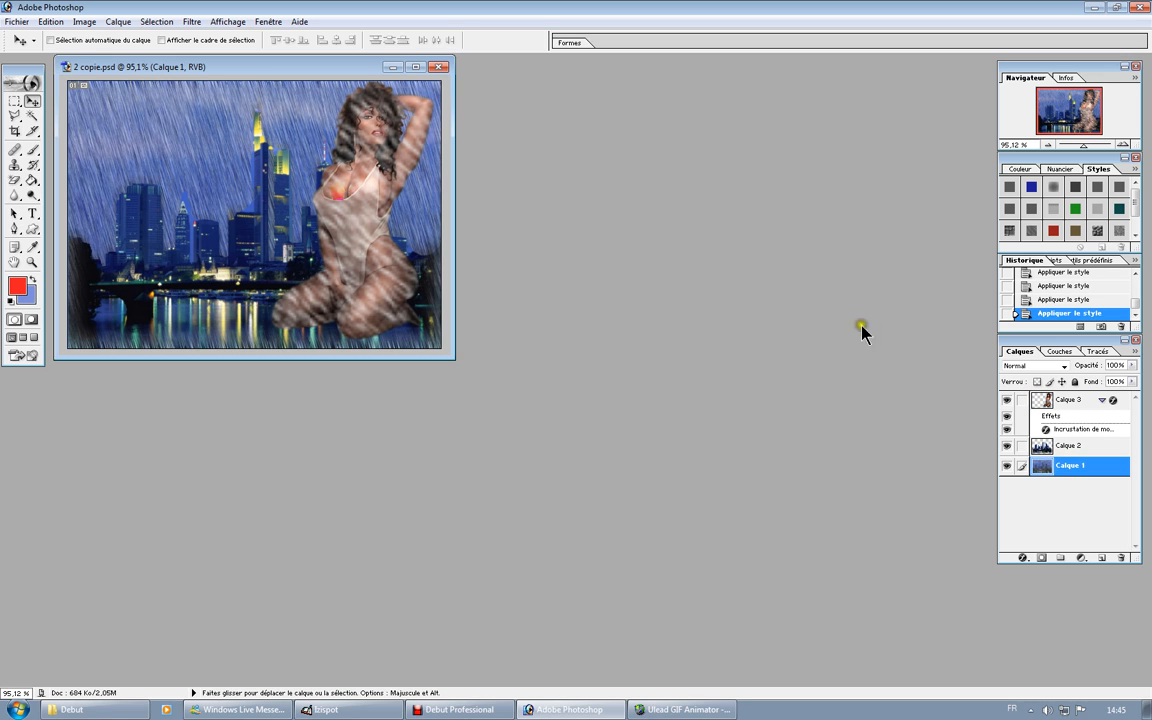
pyautogui.click(1133, 365)
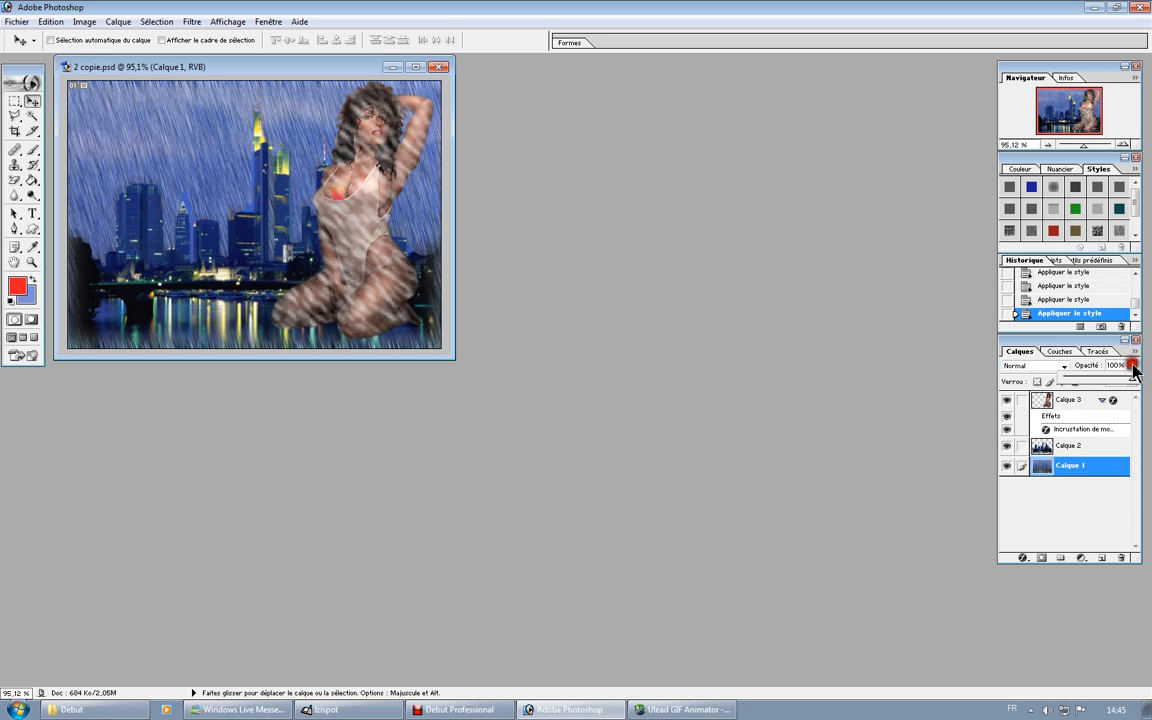
pyautogui.moveTo(1113, 376)
pyautogui.mouseDown()
pyautogui.moveTo(1106, 384)
pyautogui.moveTo(1122, 385)
pyautogui.mouseUp()
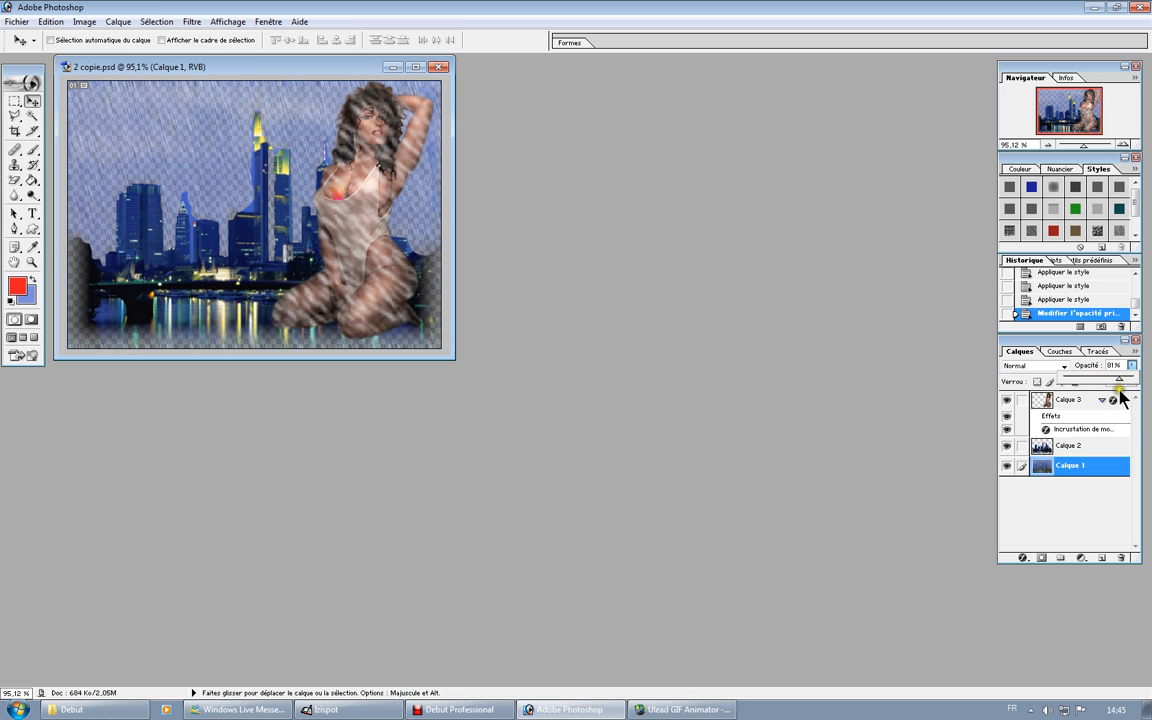
# Look at the image's colour channels and its paths, and return to the layer list.
pyautogui.click(1066, 351)
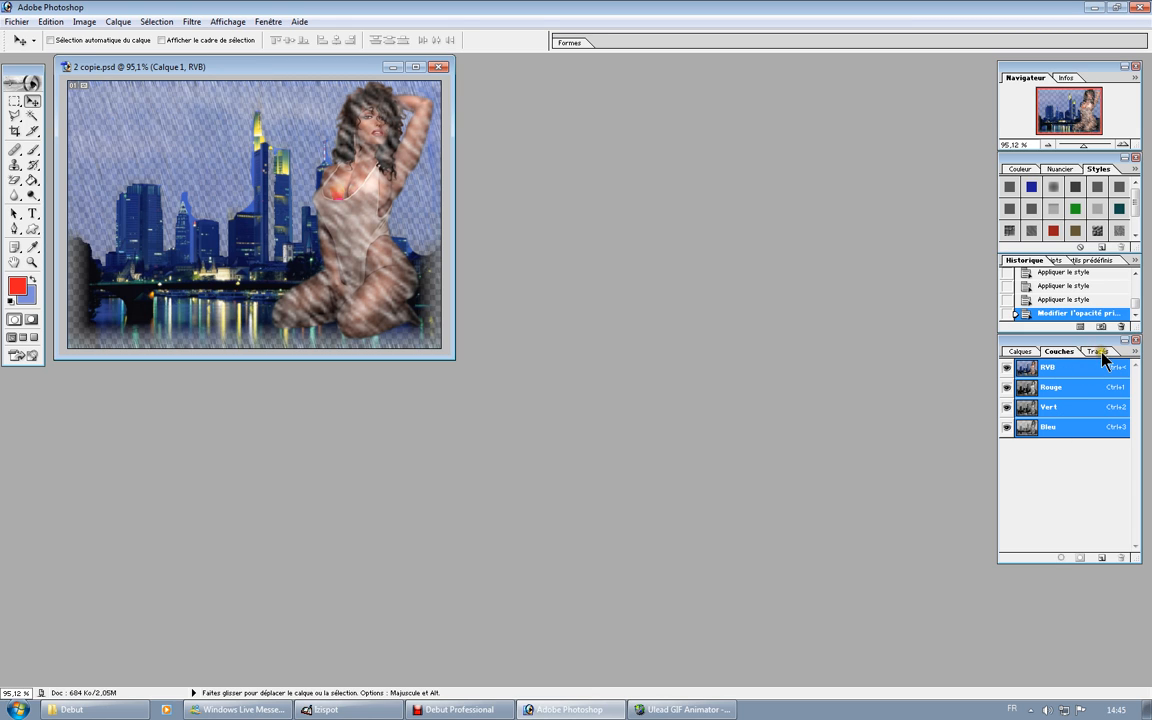
pyautogui.click(1066, 352)
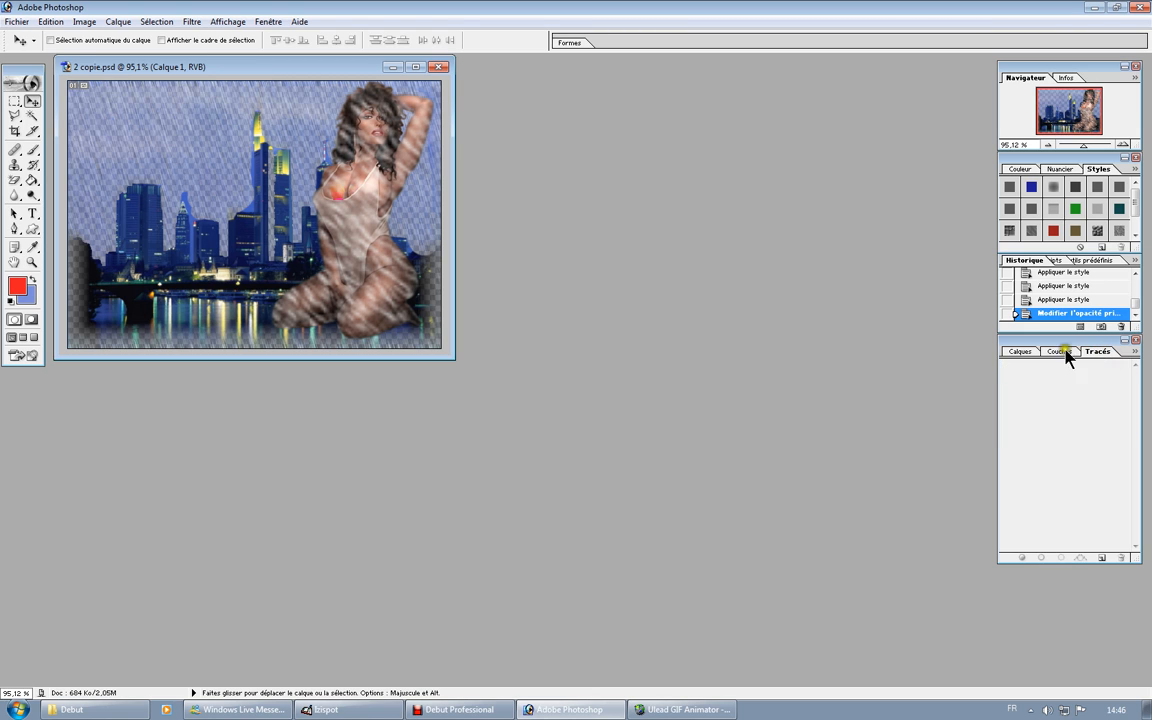
pyautogui.click(1017, 352)
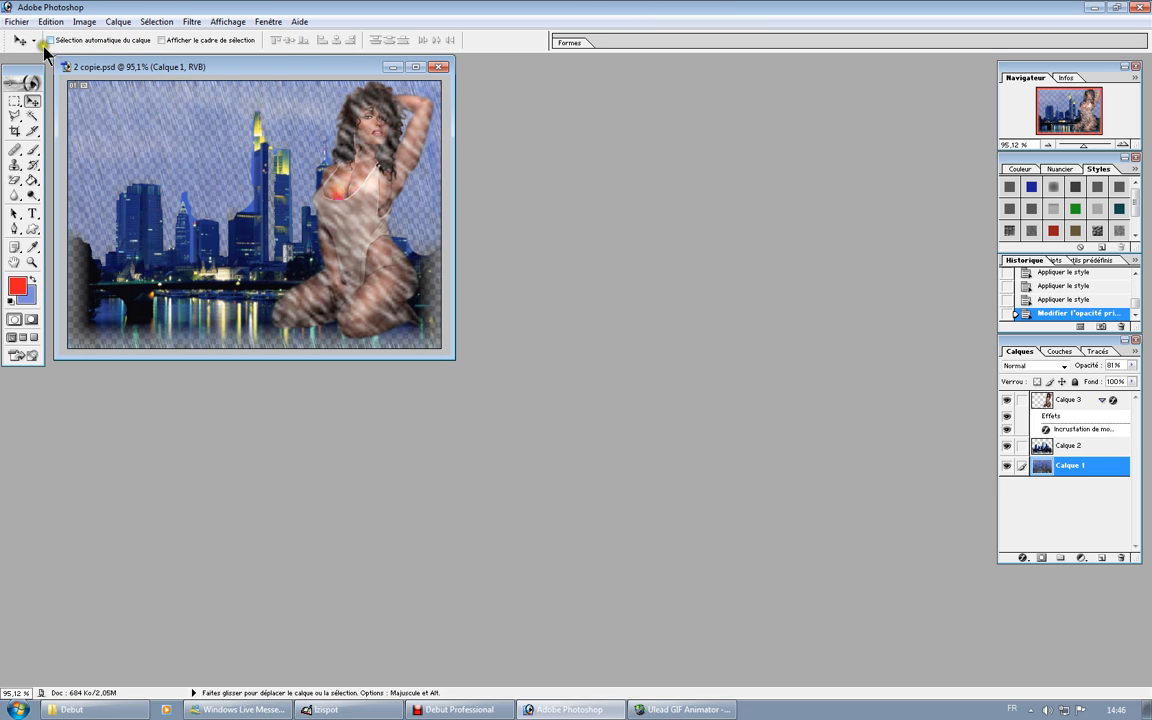
# Activate the Clone Stamp tool and look through its blending modes, keeping the mode at Normal.
pyautogui.click(15, 166)
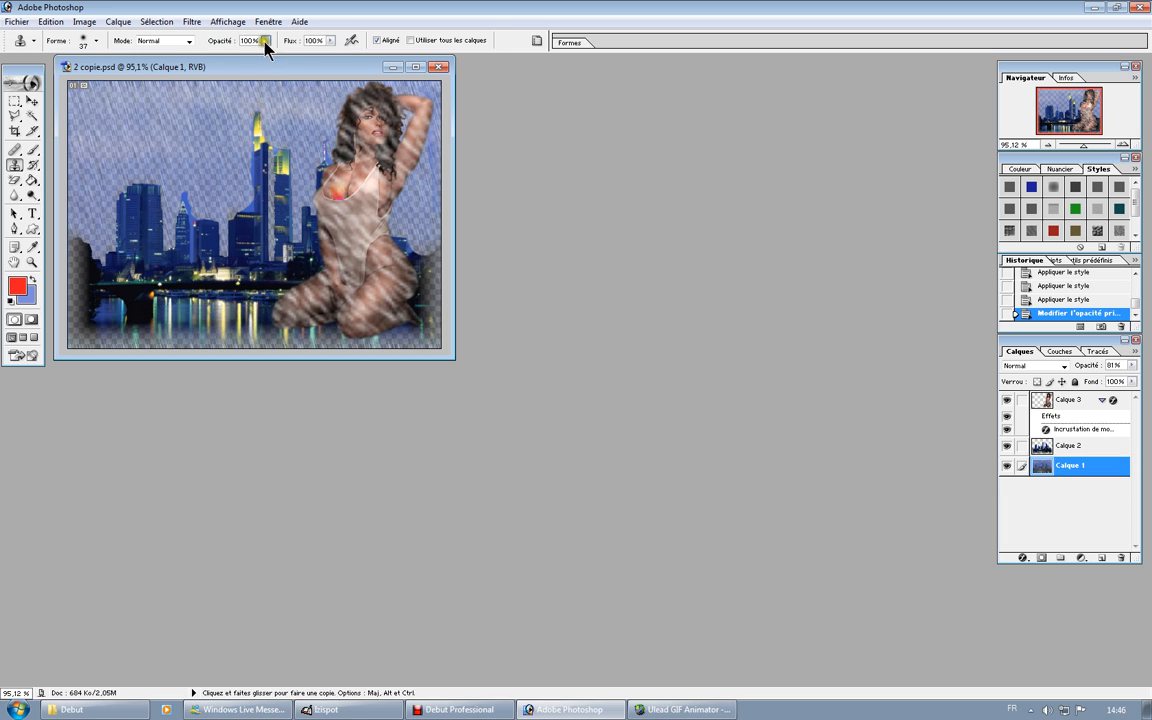
pyautogui.click(189, 41)
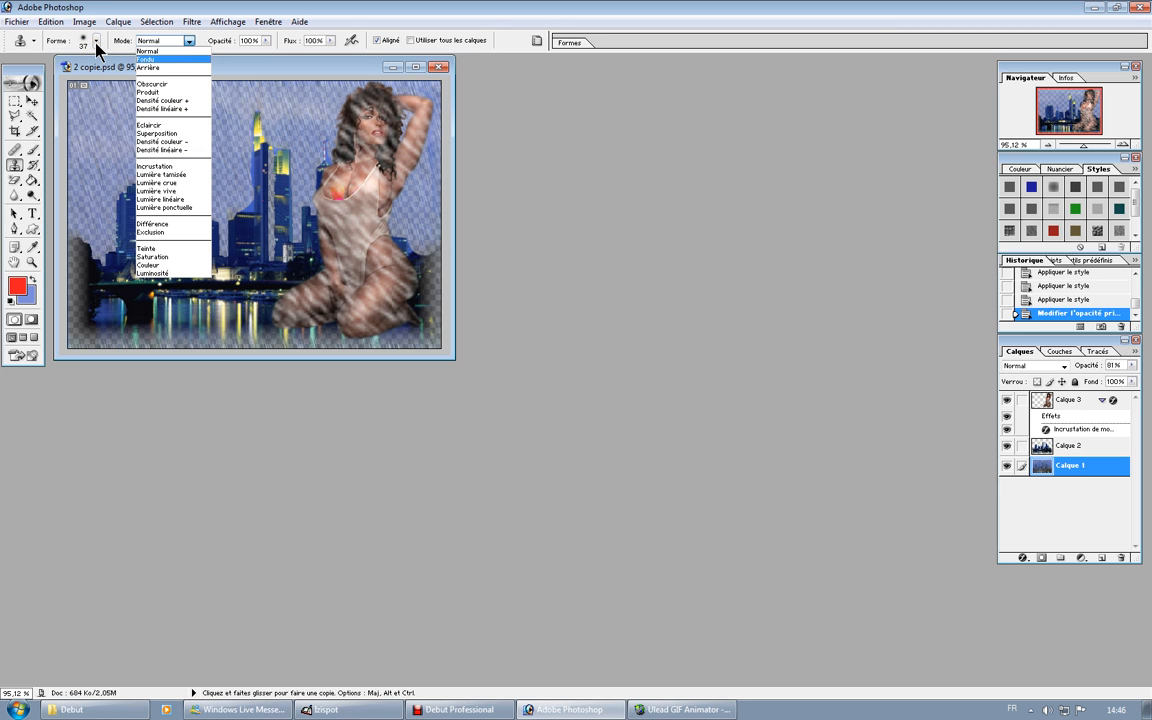
pyautogui.click(11, 148)
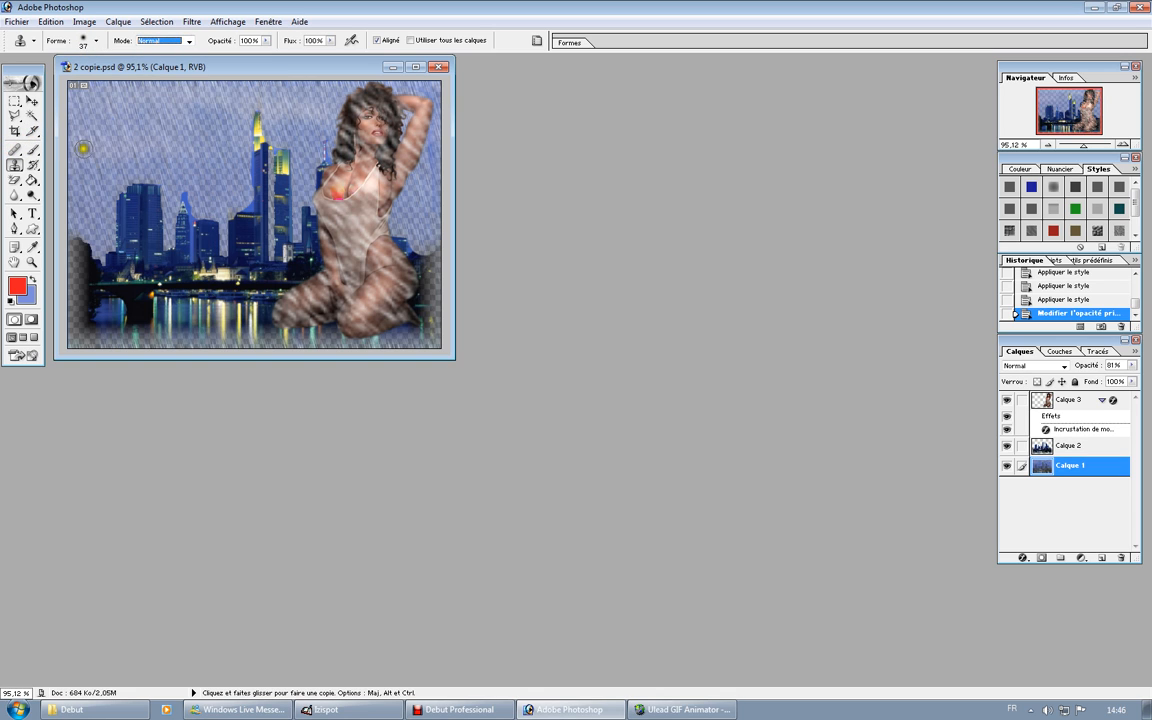
pyautogui.press('ctrl')
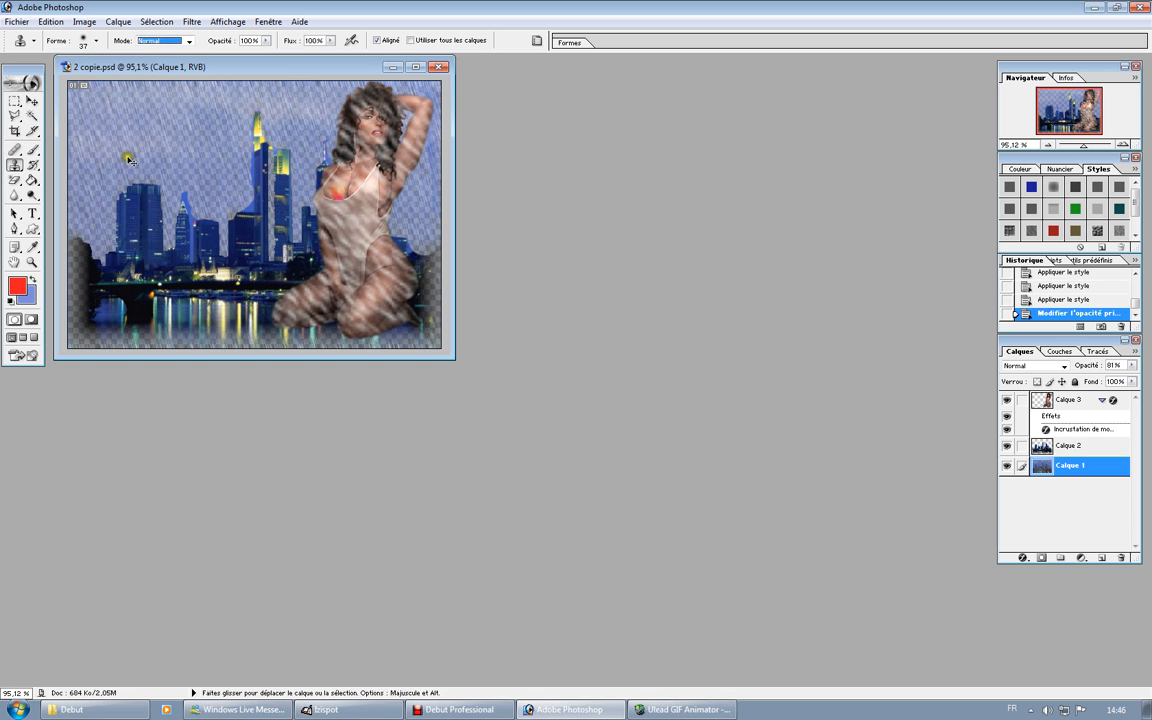
# Undo the opacity change on Calque 1 and merge the visible layers into one, with the Healing Brush active.
pyautogui.hotkey('ctrl', 'alt', 'z')
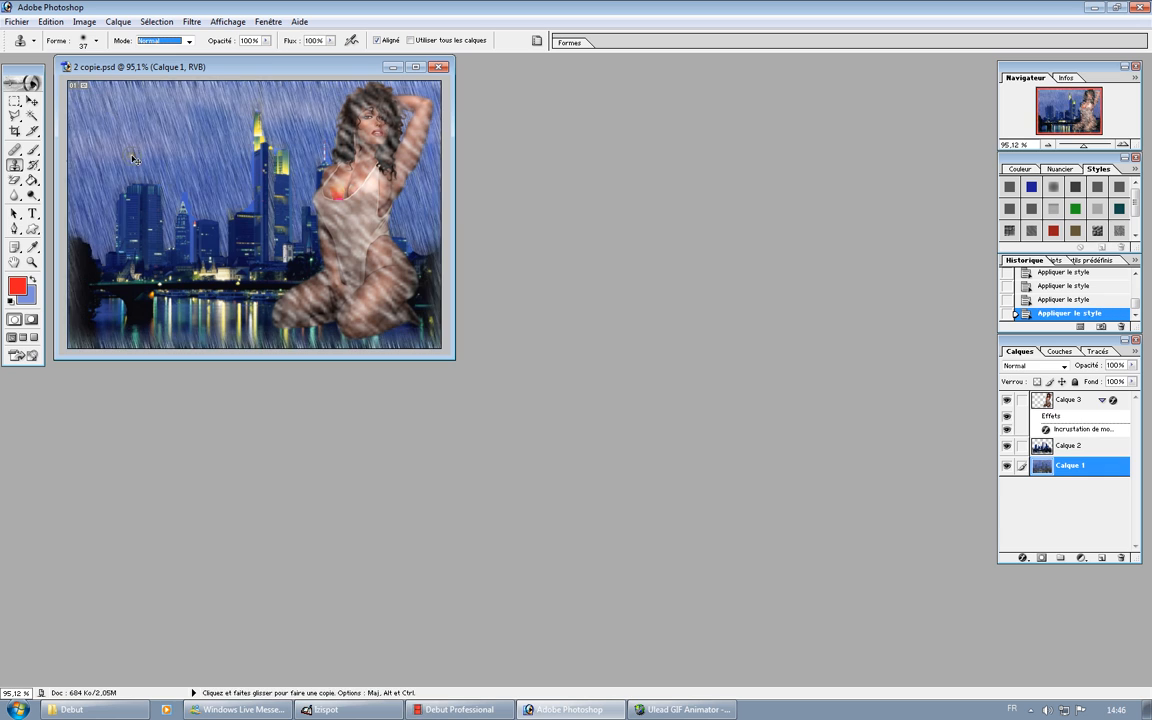
pyautogui.click(14, 152)
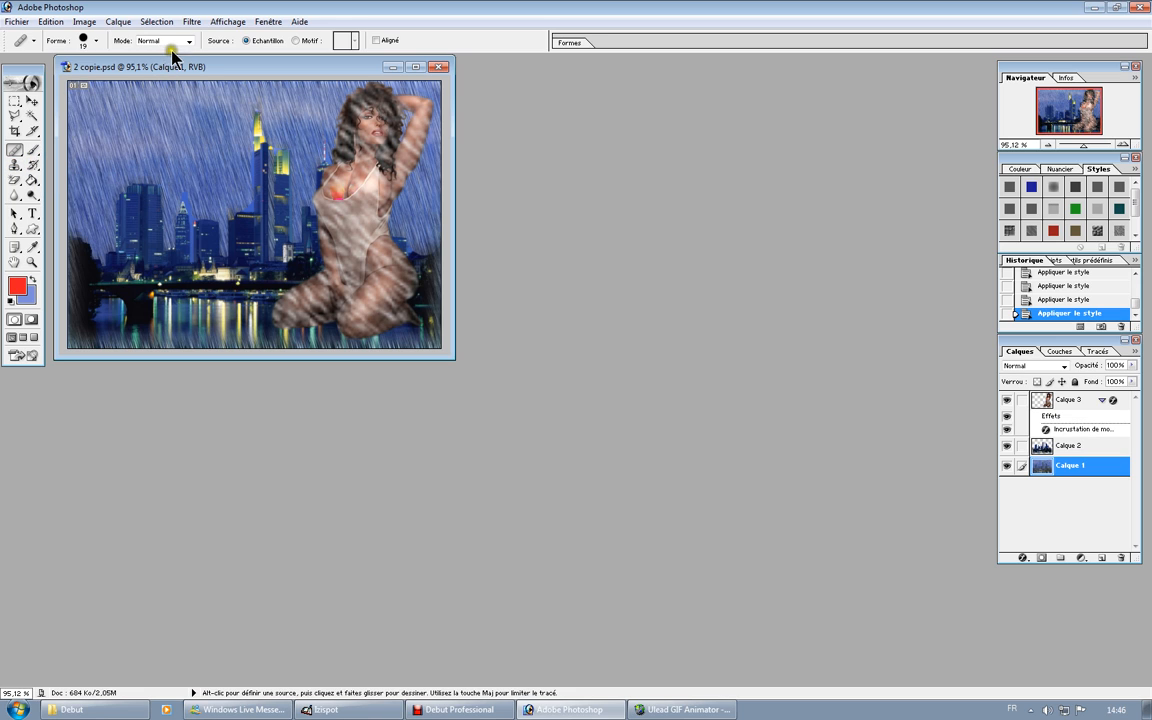
pyautogui.hotkey('shift', 'ctrl', 'e')
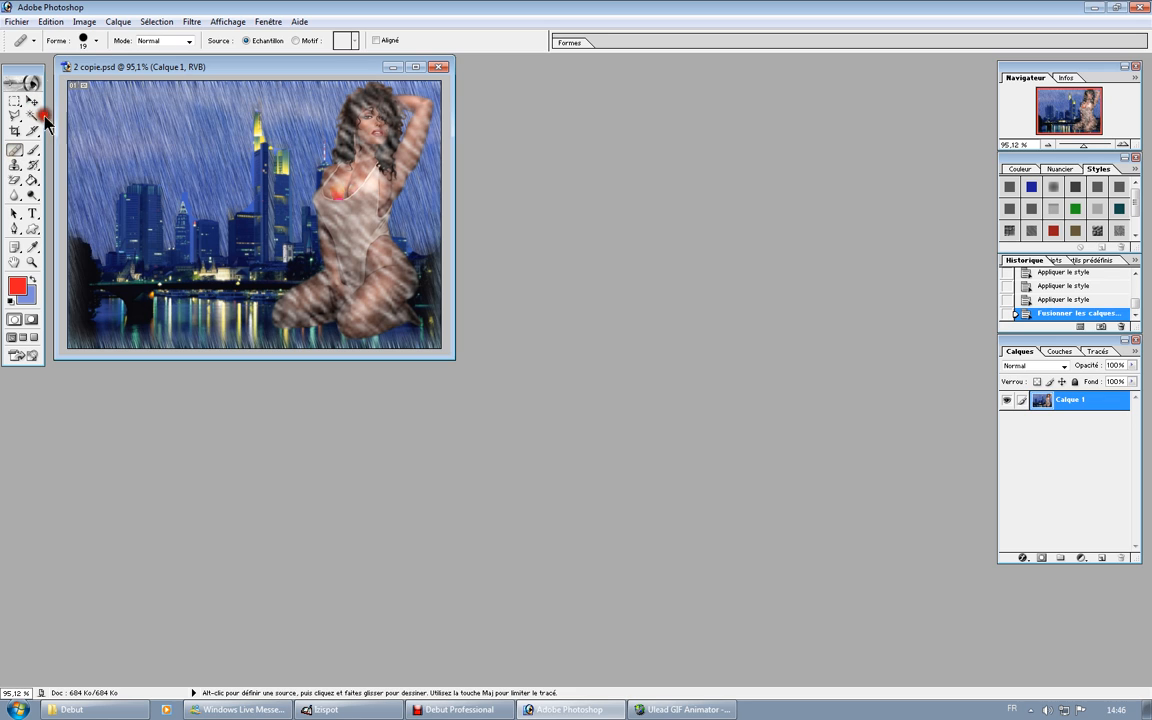
# Set the Healing Brush diameter to 32 px and try painting on the skyline without defining a source point.
pyautogui.click(96, 40)
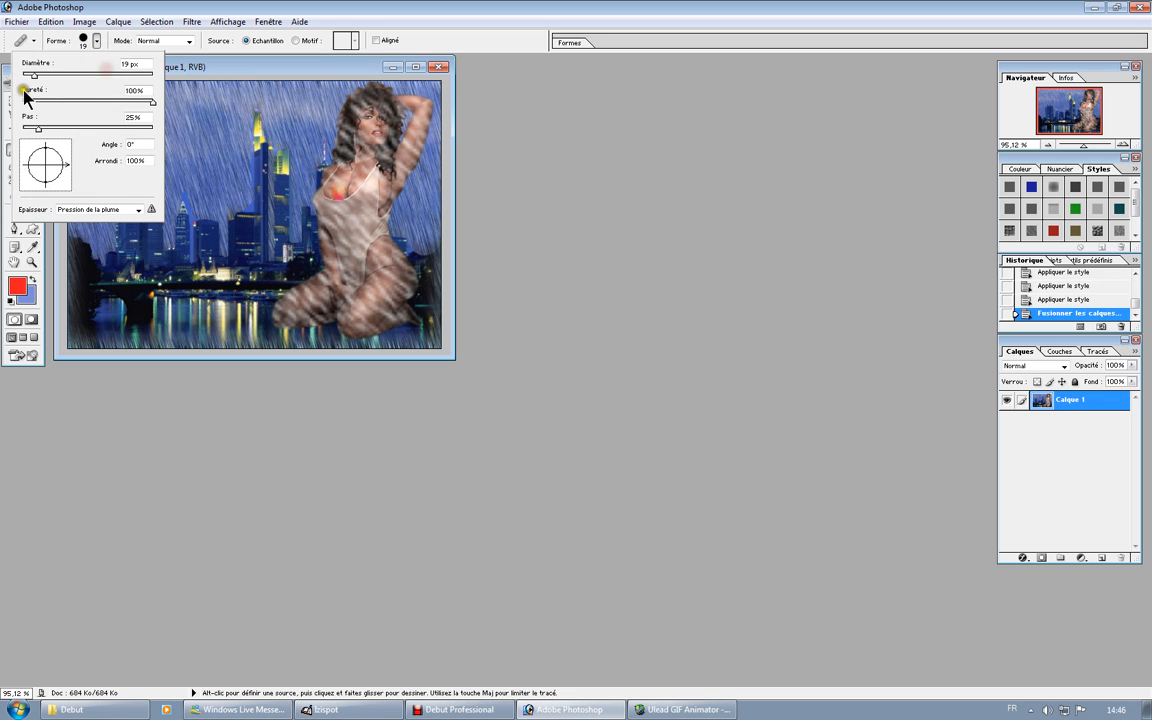
pyautogui.moveTo(39, 74); pyautogui.dragTo(42, 75)
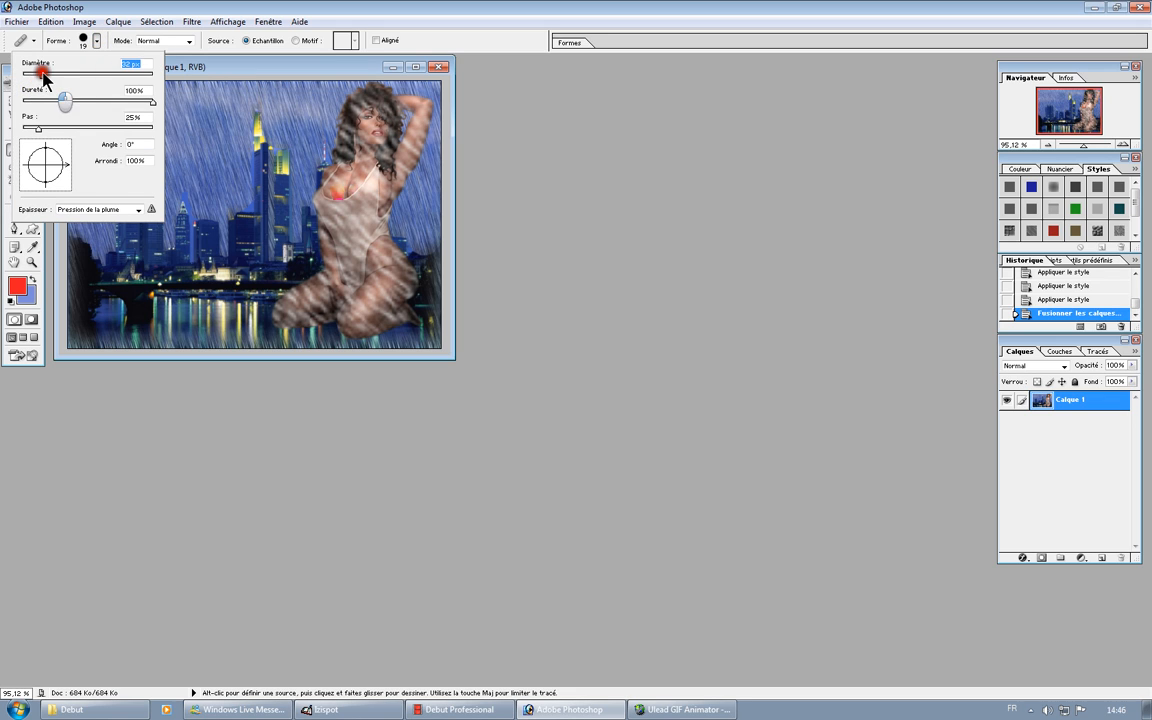
pyautogui.click(230, 210)
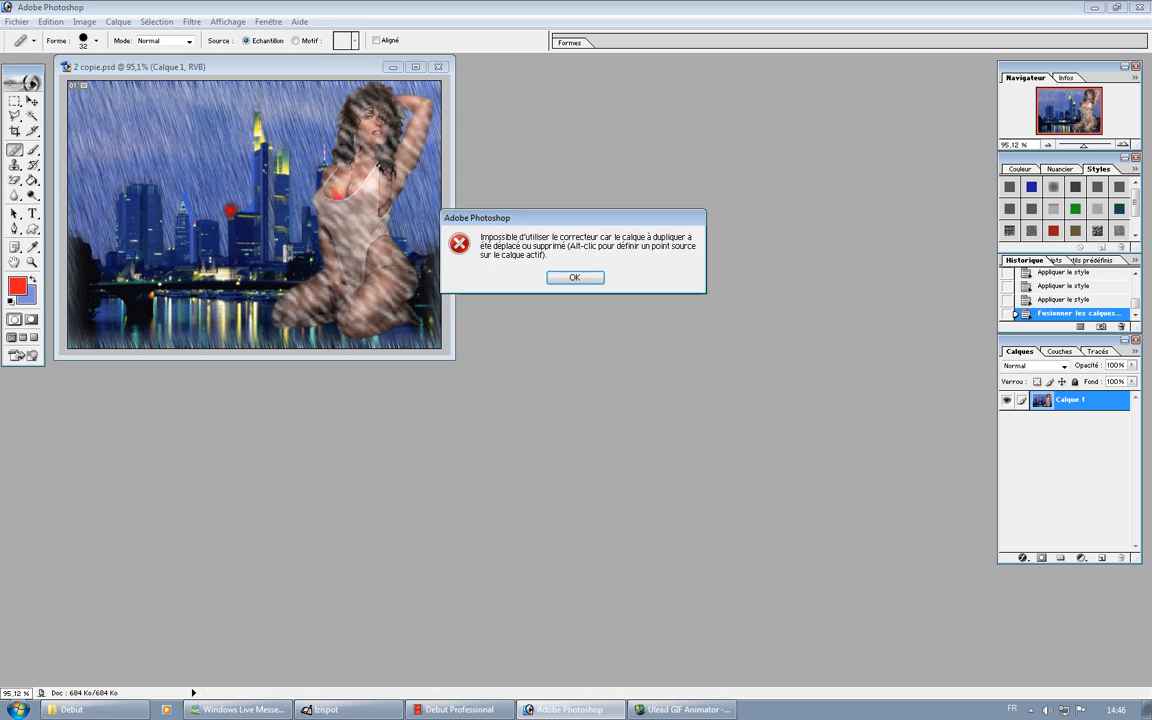
pyautogui.click(578, 278)
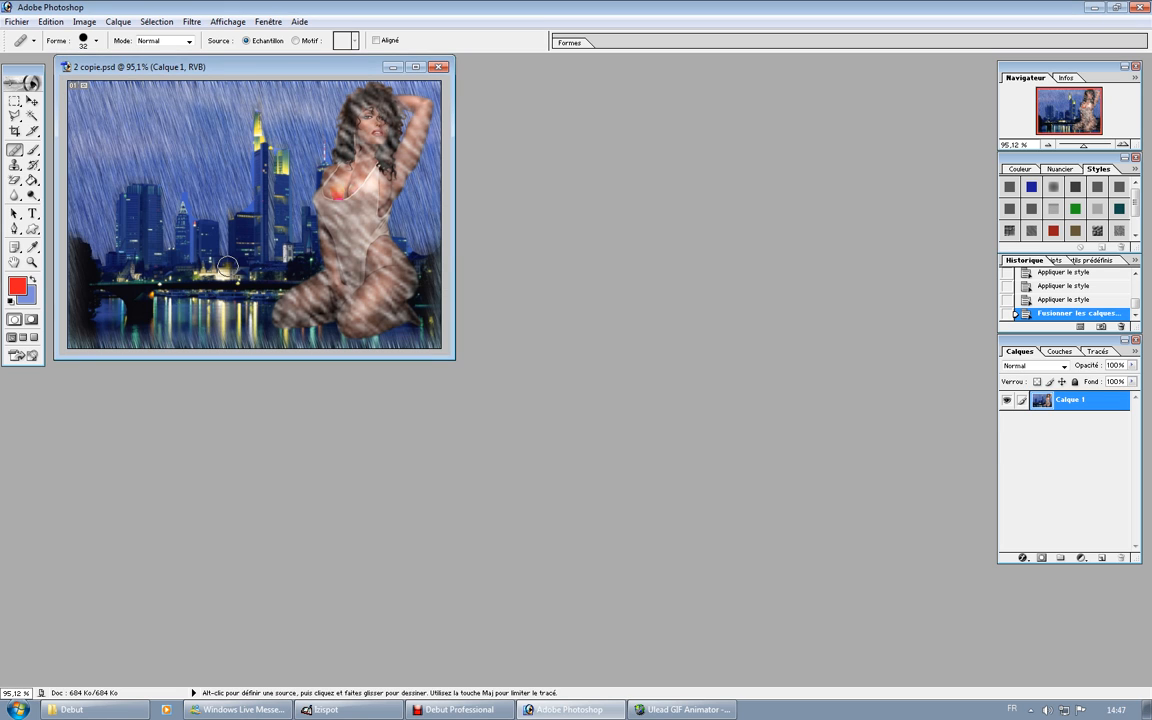
# Paint lit riverside buildings over the left towers and sky with the Healing Brush, and resample from the dark central building for another dab.
pyautogui.press('alt')
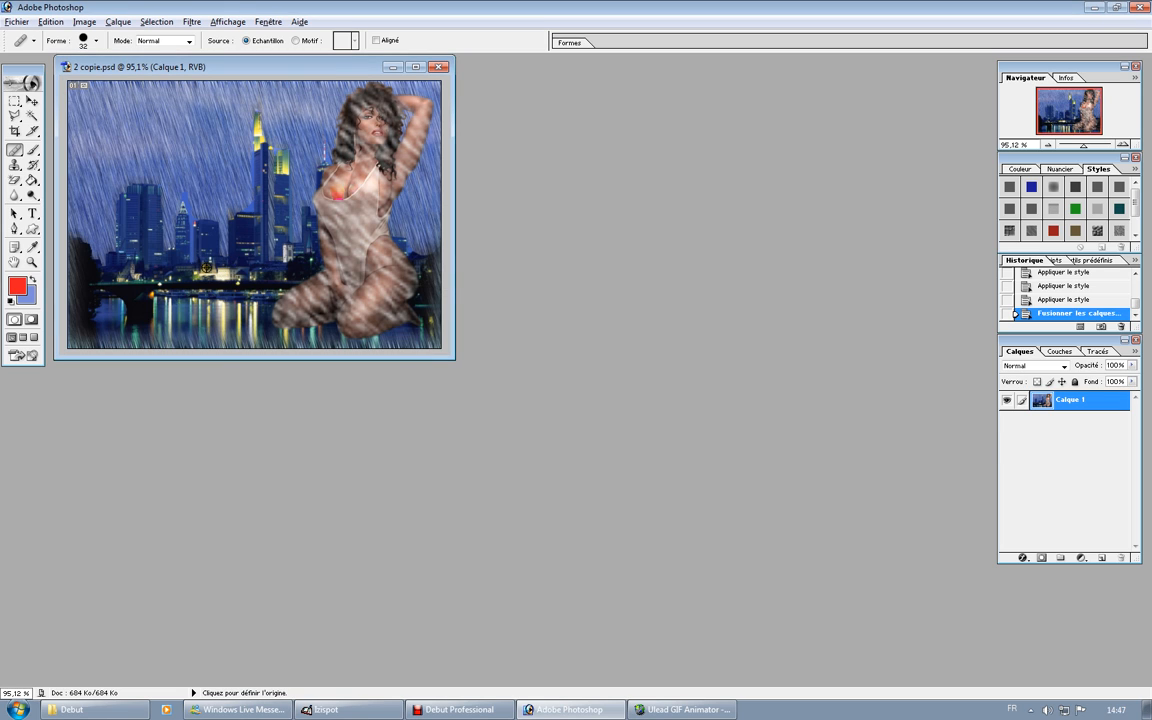
pyautogui.keyDown('alt'); pyautogui.click(206, 268); pyautogui.keyUp('alt')
pyautogui.moveTo(205, 250)
pyautogui.mouseDown()
pyautogui.moveTo(167, 215)
pyautogui.moveTo(166, 227)
pyautogui.moveTo(208, 216)
pyautogui.moveTo(136, 243)
pyautogui.moveTo(171, 247)
pyautogui.moveTo(155, 182)
pyautogui.moveTo(140, 198)
pyautogui.moveTo(152, 187)
pyautogui.moveTo(145, 165)
pyautogui.moveTo(139, 190)
pyautogui.moveTo(161, 191)
pyautogui.moveTo(125, 197)
pyautogui.moveTo(172, 157)
pyautogui.moveTo(217, 150)
pyautogui.moveTo(184, 104)
pyautogui.mouseUp()
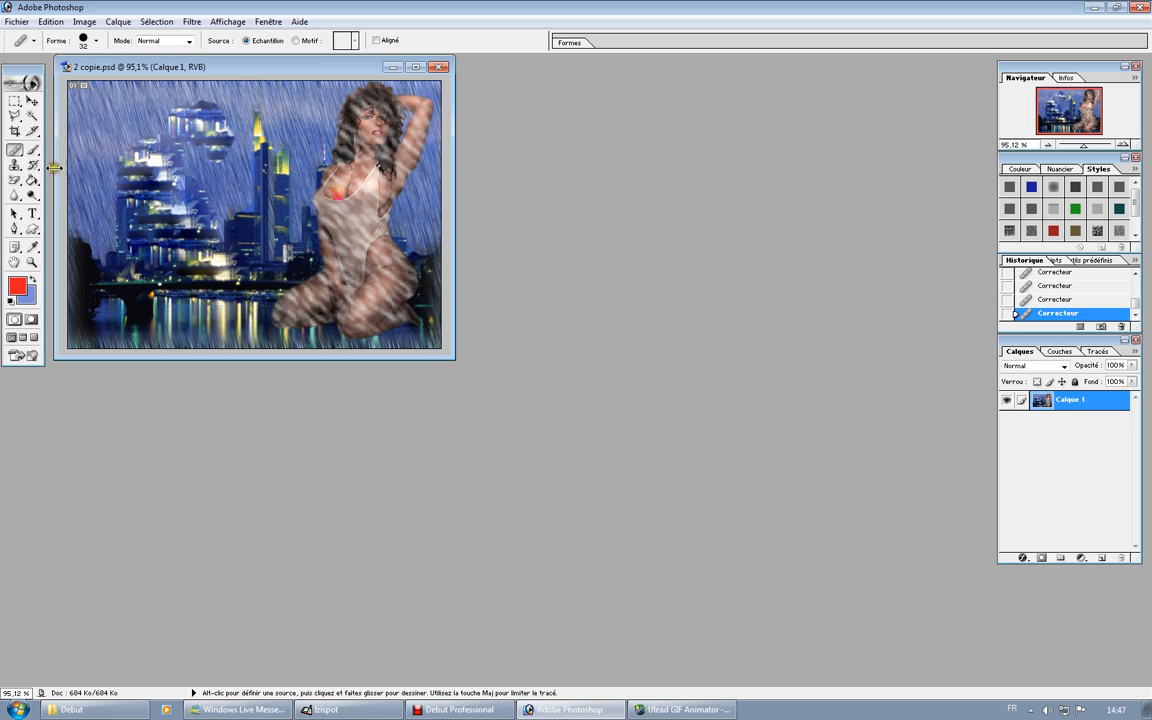
pyautogui.keyDown('alt'); pyautogui.click(256, 220); pyautogui.keyUp('alt')
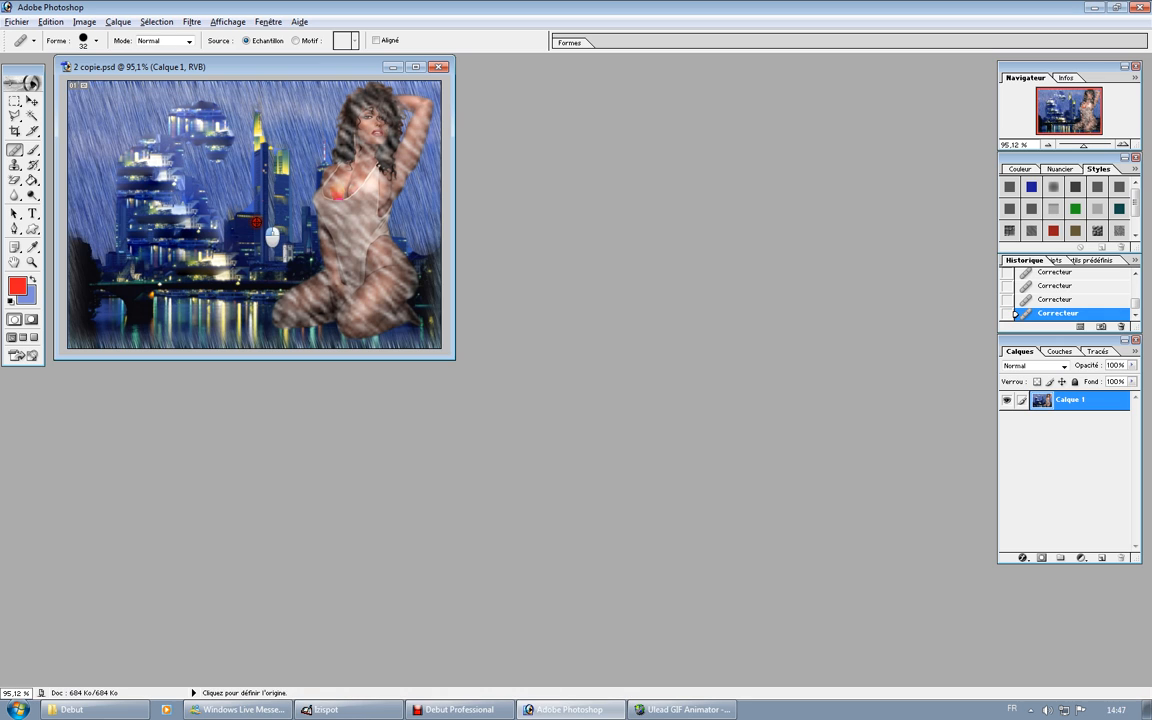
pyautogui.click(230, 216)
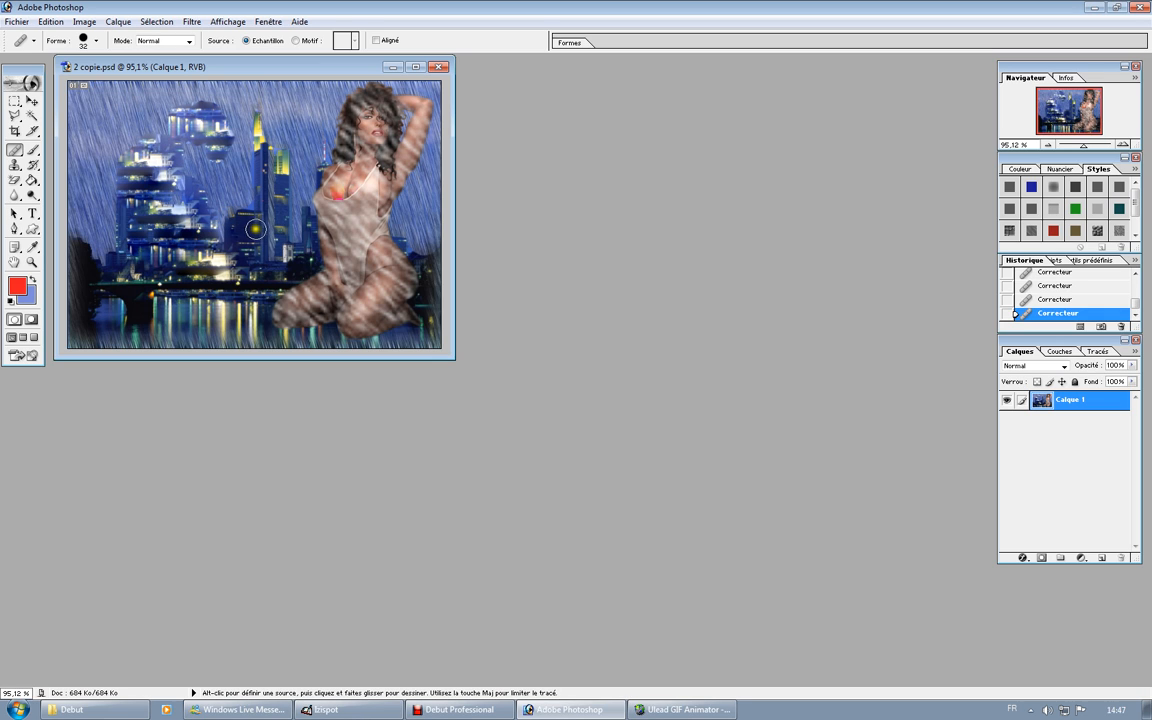
# Close the image 2 copie.psd.
pyautogui.click(442, 68)
pyautogui.click(582, 340)
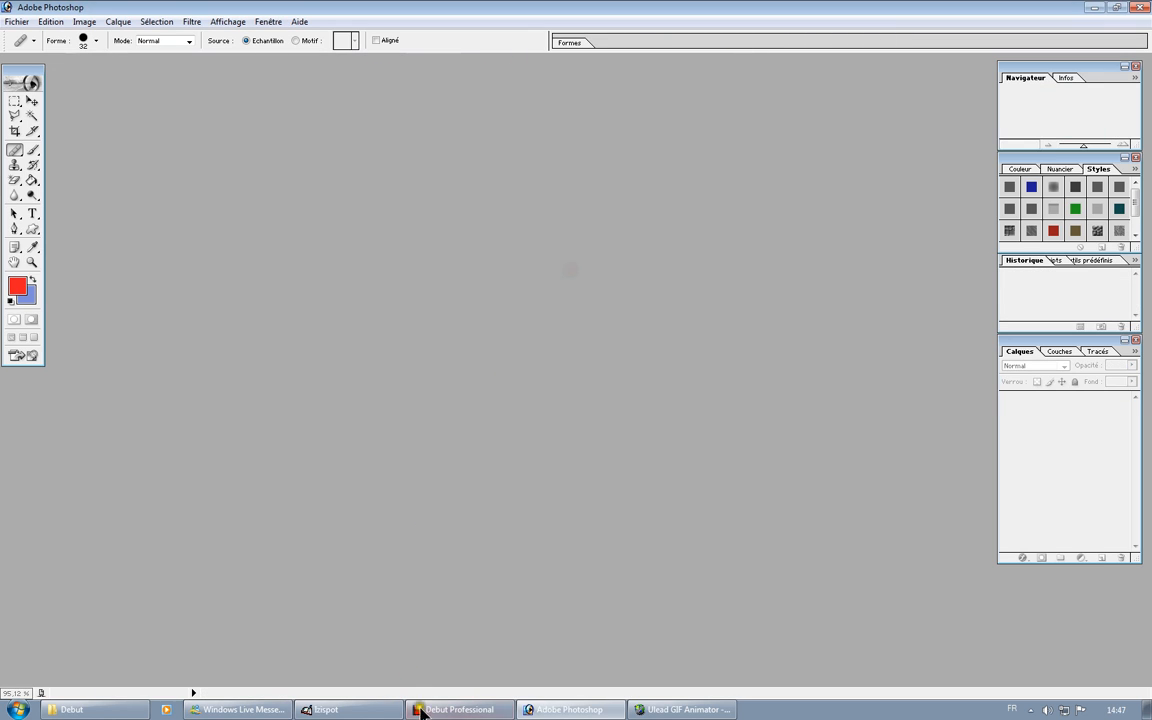